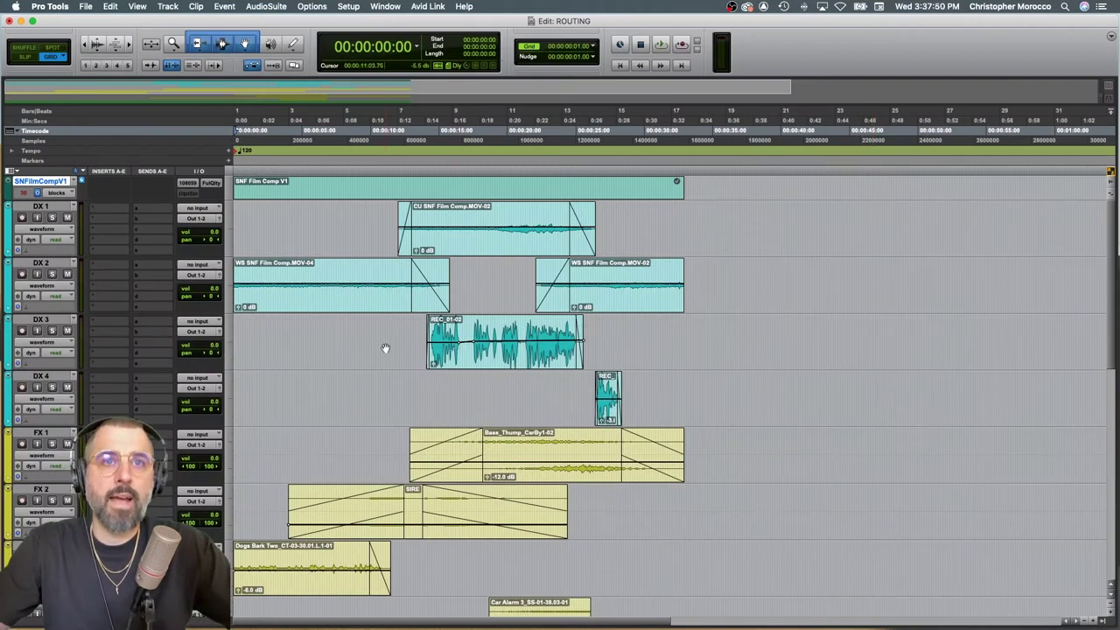
In I/O Setup's Bus list, create 11 new stereo paths named Bus (Bus 1-2 to 21-22)
{"action": "scroll", "coordinate": [384, 348], "scroll_direction": "down", "scroll_amount": 3}
{"action": "scroll", "coordinate": [384, 348], "scroll_direction": "down", "scroll_amount": 20}
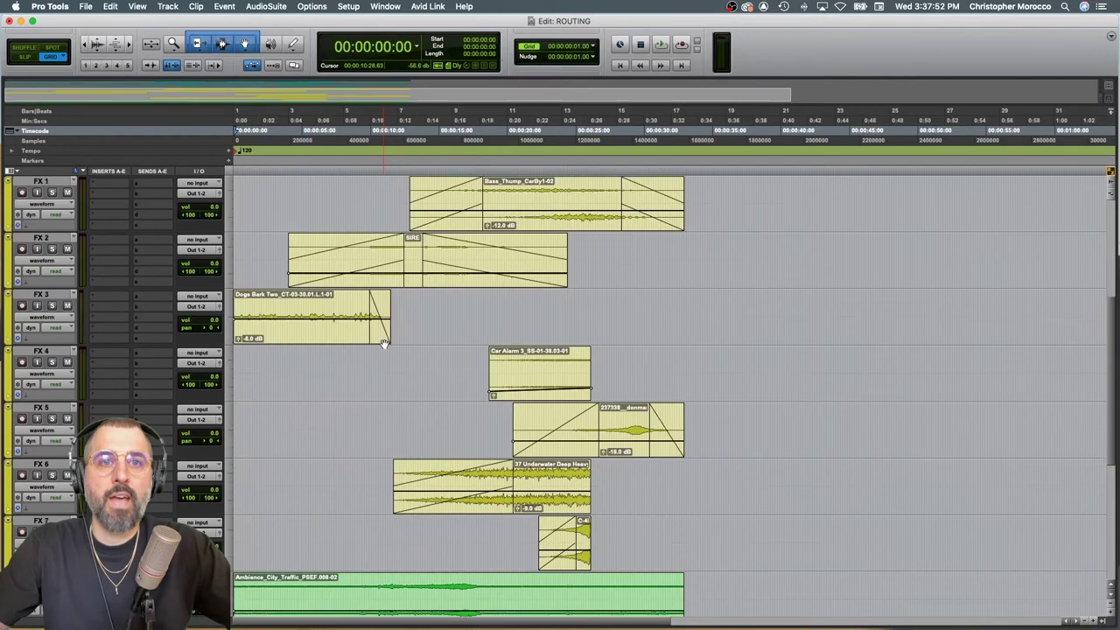
{"action": "scroll", "coordinate": [384, 344], "scroll_direction": "down", "scroll_amount": 1}
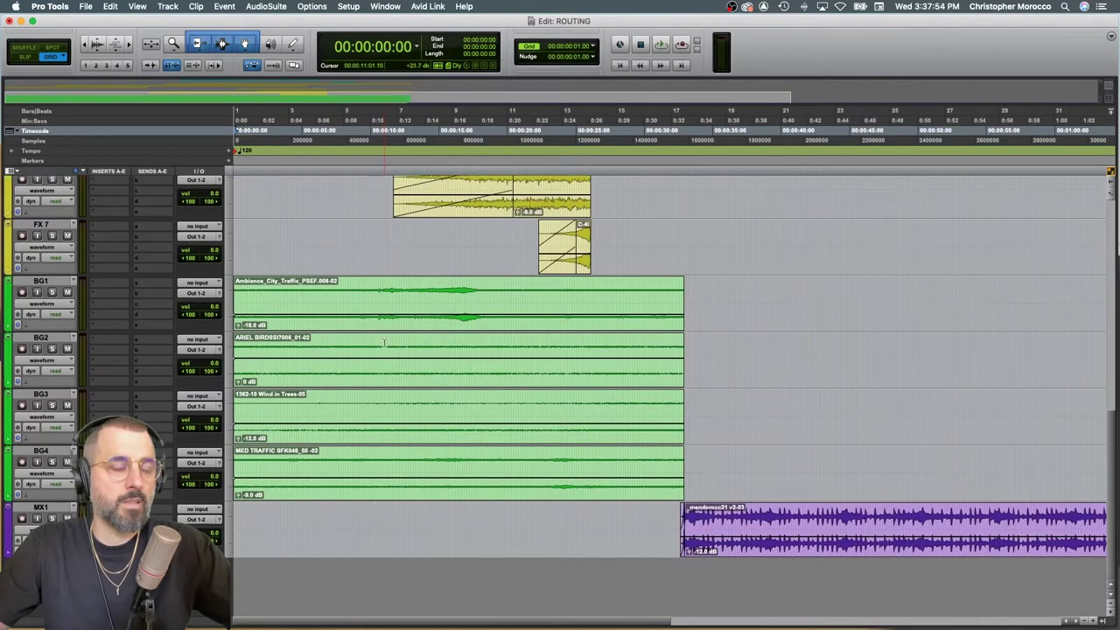
{"action": "scroll", "coordinate": [745, 394], "scroll_direction": "up", "scroll_amount": 20}
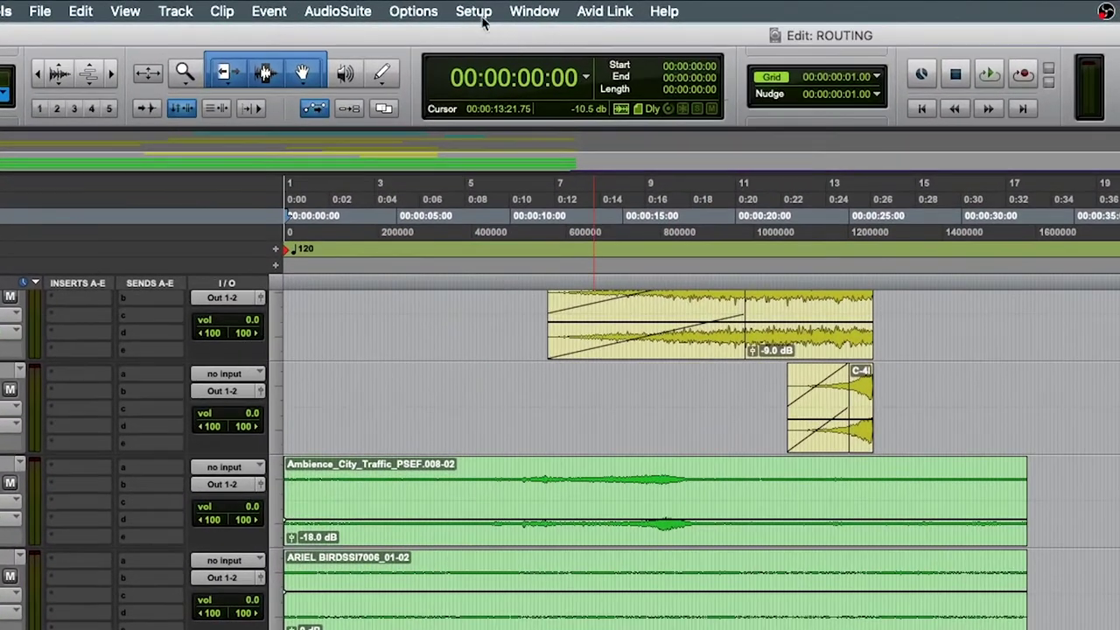
{"action": "left_click", "coordinate": [411, 11]}
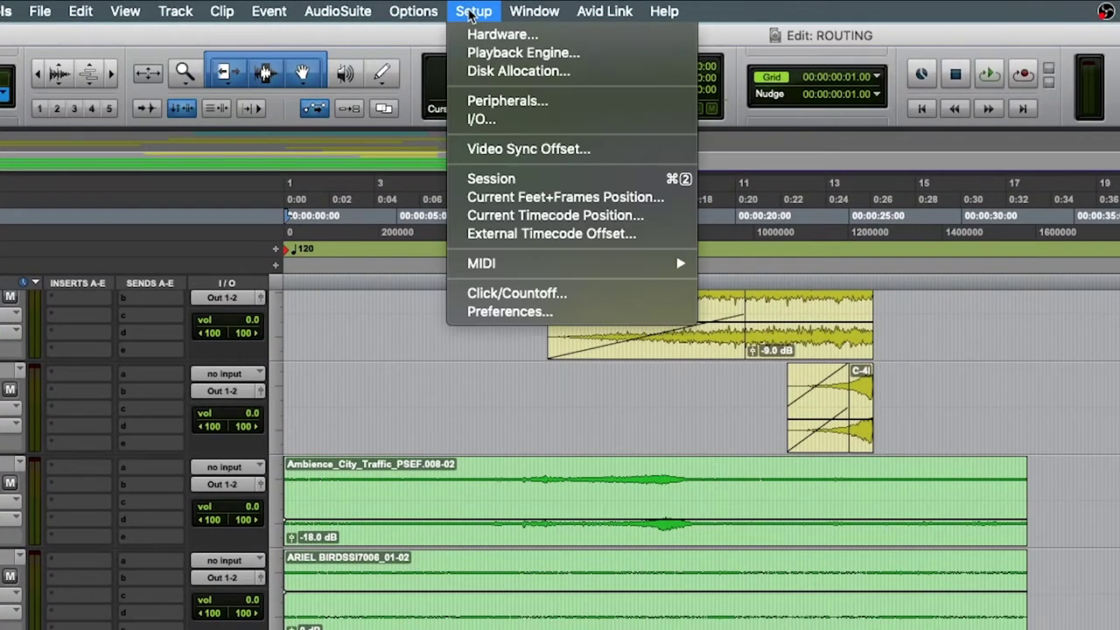
{"action": "left_click", "coordinate": [507, 122]}
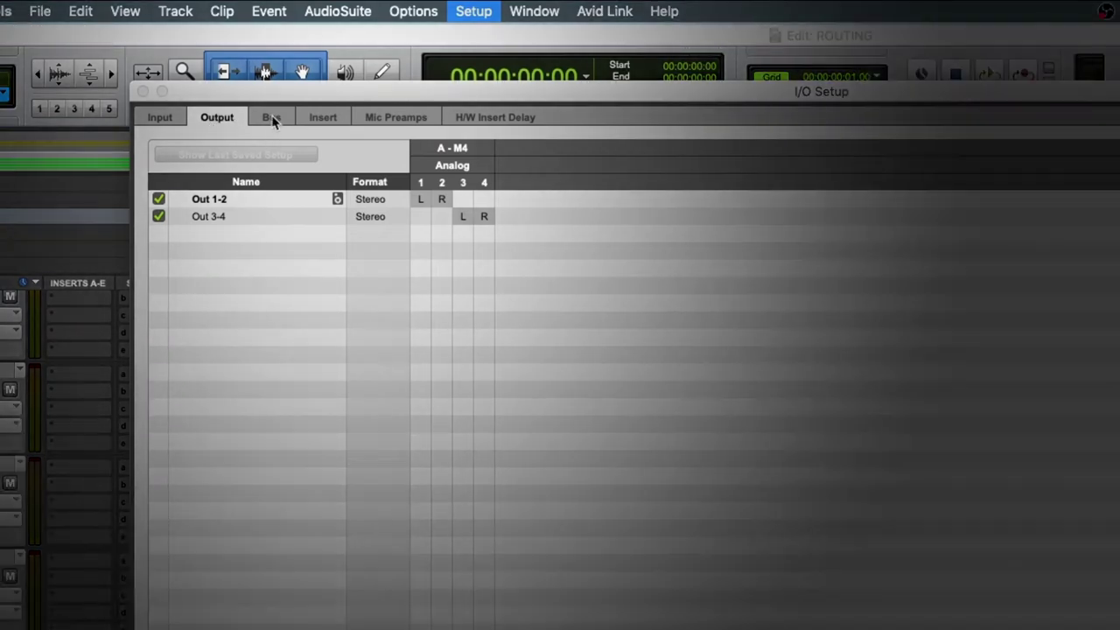
{"action": "left_click", "coordinate": [271, 118]}
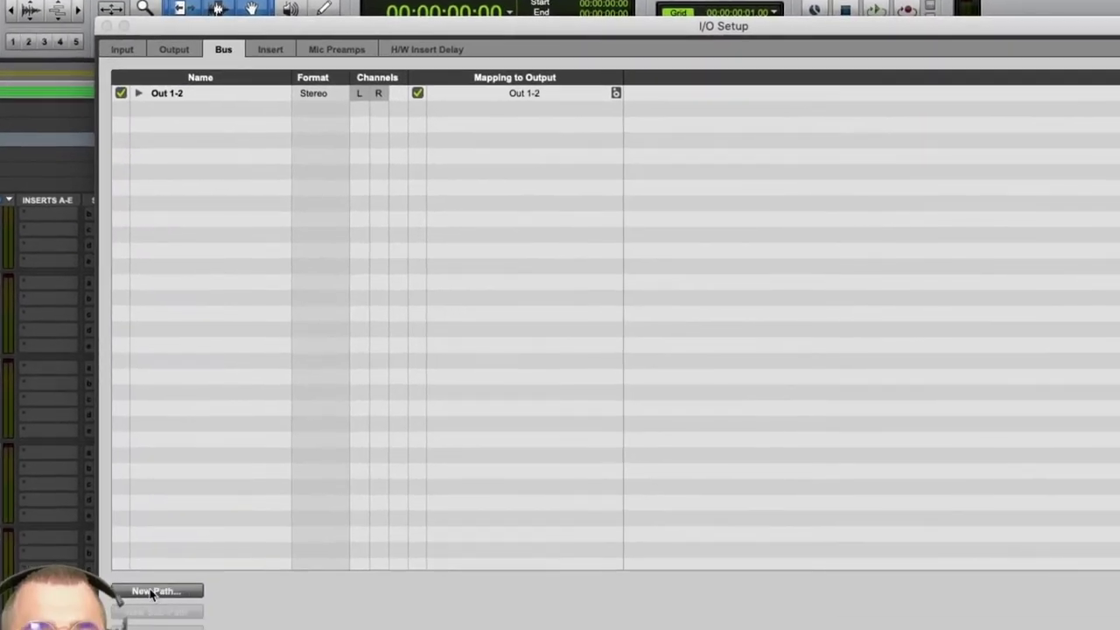
{"action": "left_click", "coordinate": [153, 591]}
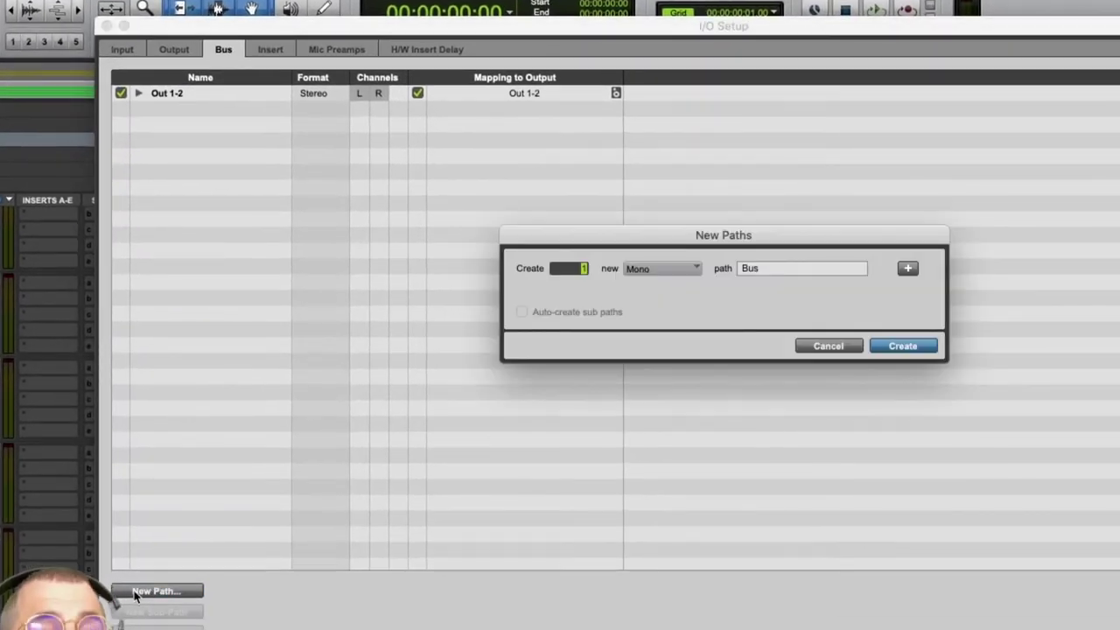
{"action": "left_click", "coordinate": [659, 271]}
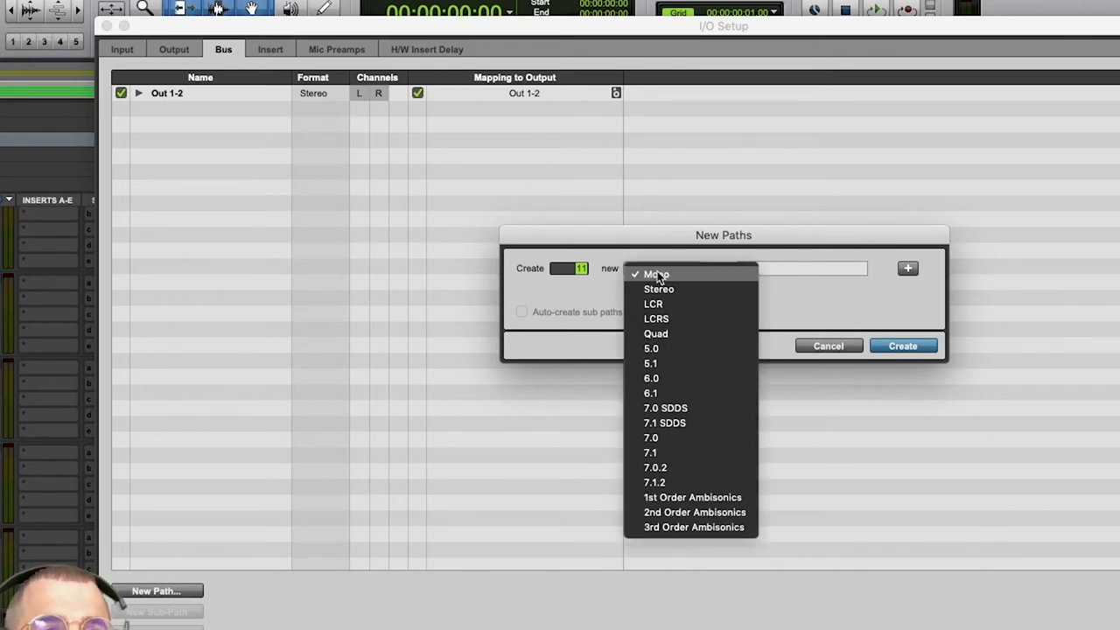
{"action": "left_click", "coordinate": [713, 291]}
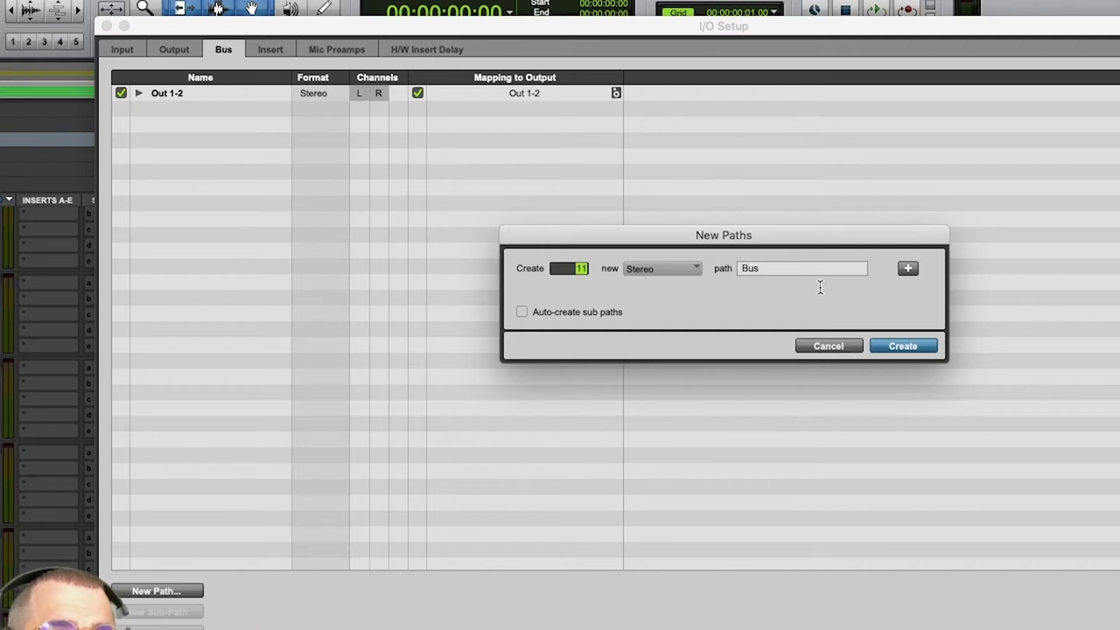
{"action": "left_click", "coordinate": [900, 347]}
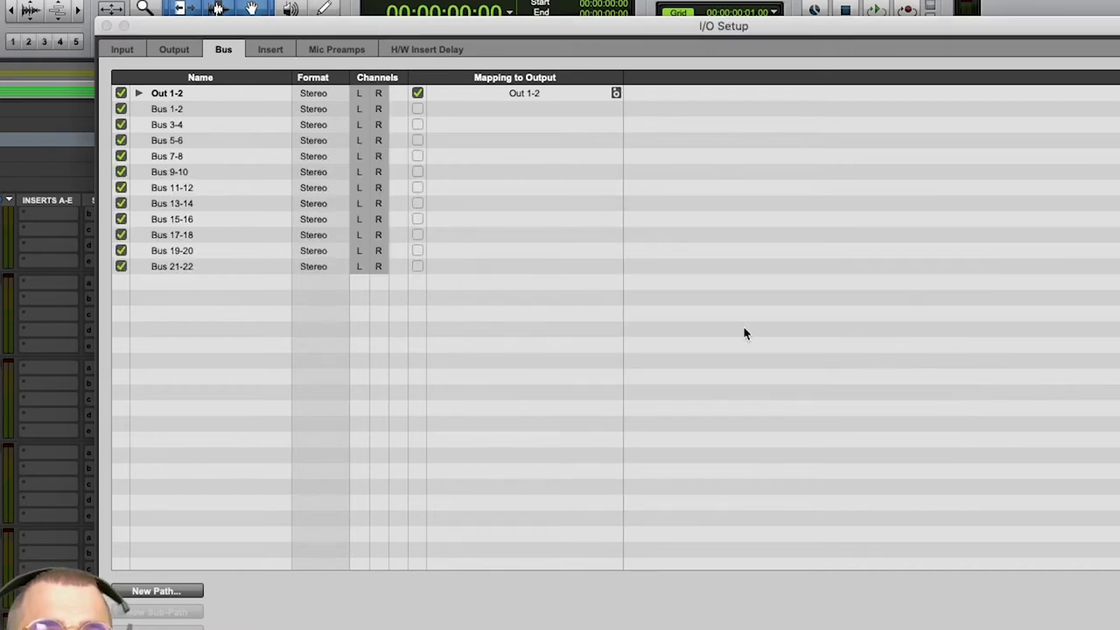
Rename Bus 1-2 through 11-12 to DX PROC, FX PROC, MX PROC, DX STEM, FX STEM, MX STEM
{"action": "double_click", "coordinate": [163, 109]}
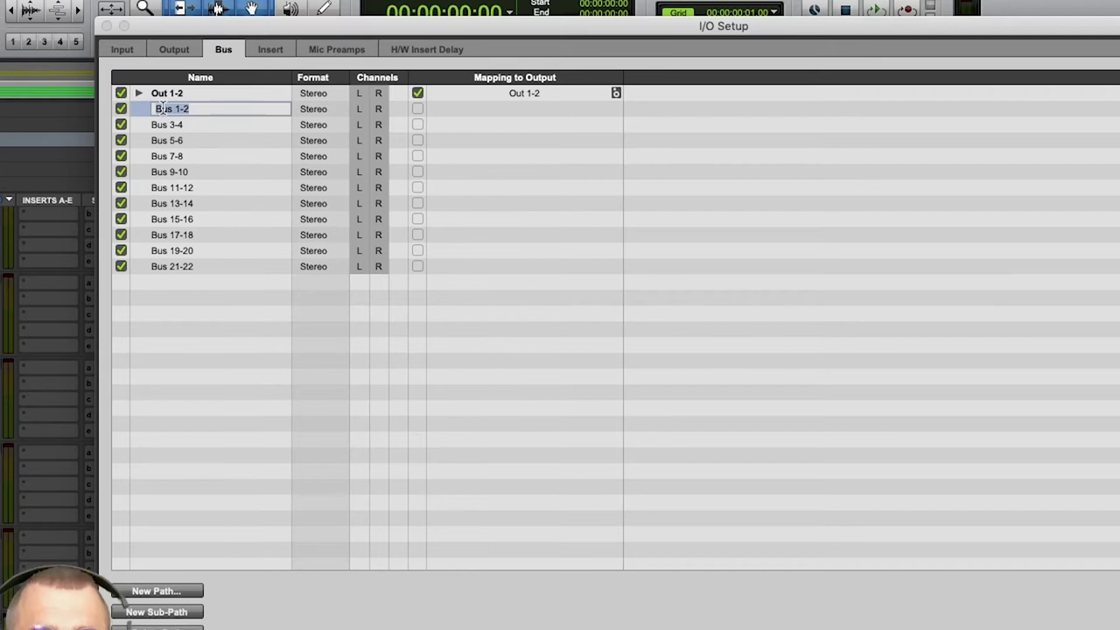
{"action": "type", "text": "DX PROC"}
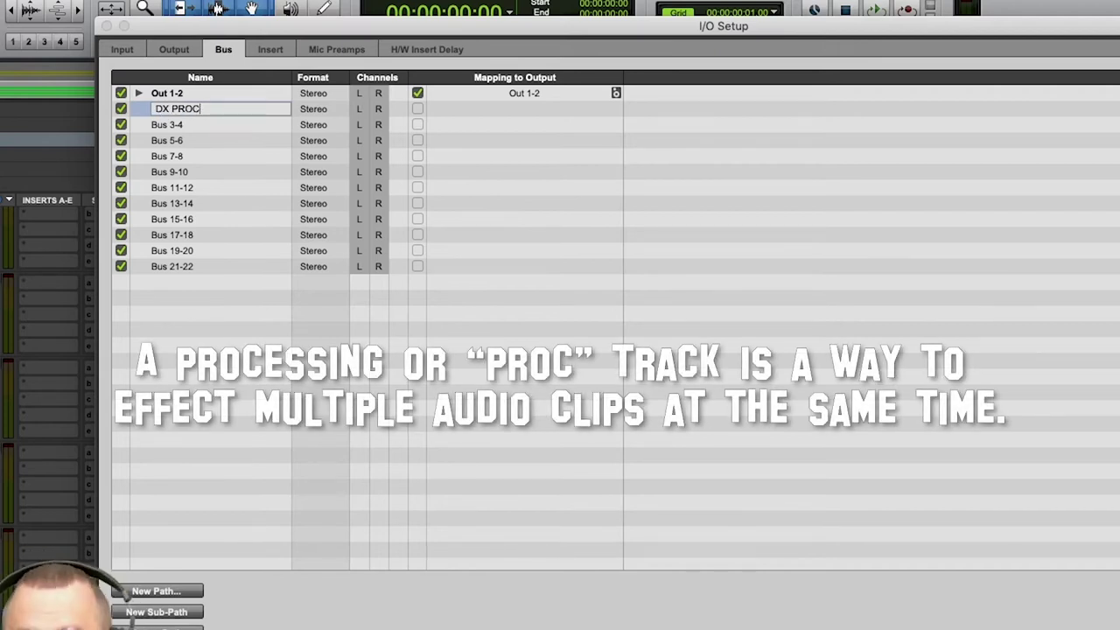
{"action": "key", "text": "Tab"}
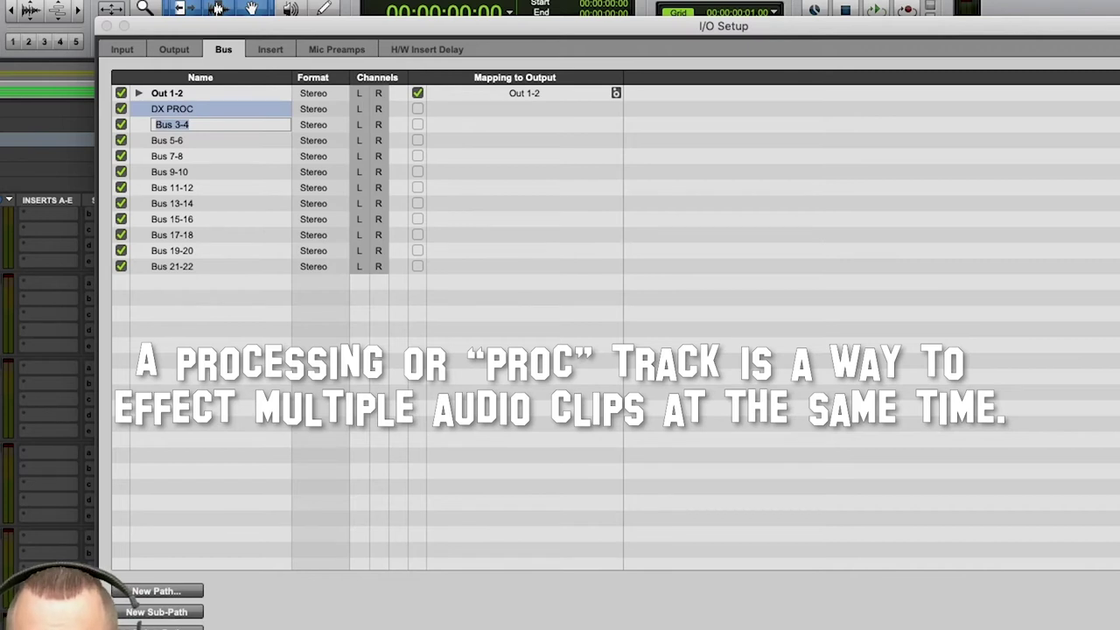
{"action": "type", "text": "FX PROC"}
{"action": "key", "text": "Tab"}
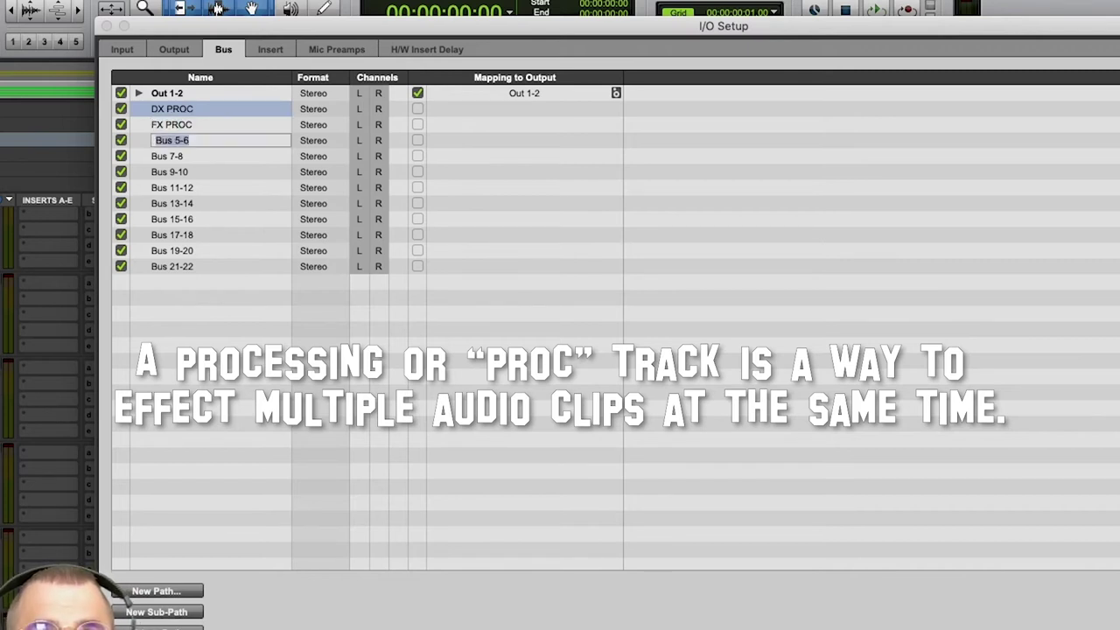
{"action": "type", "text": "MX PRO"}
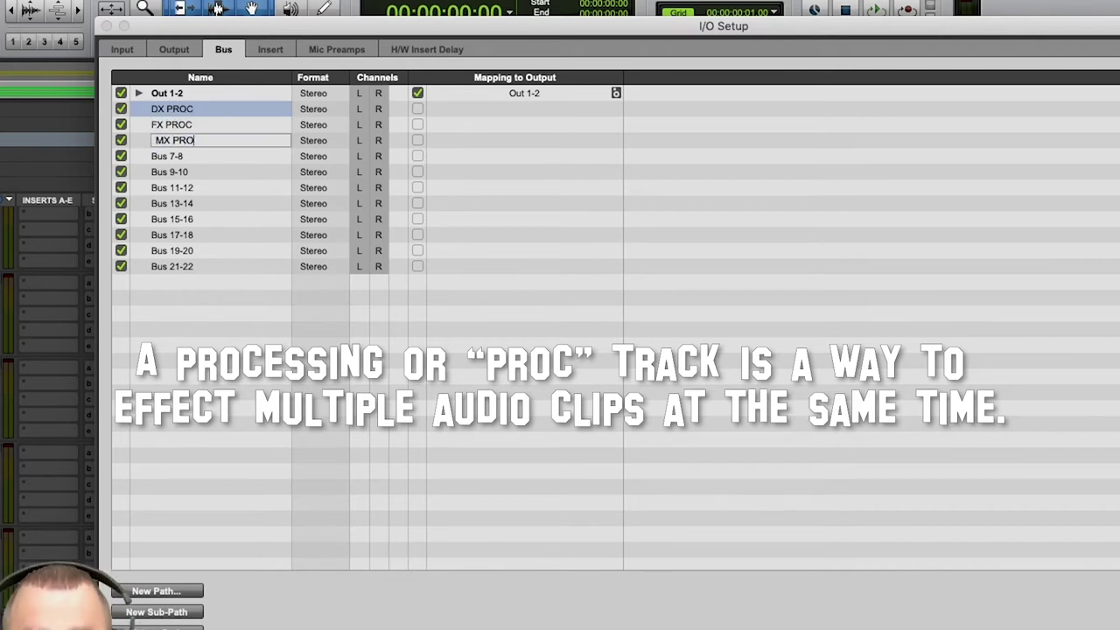
{"action": "type", "text": "C"}
{"action": "key", "text": "Tab"}
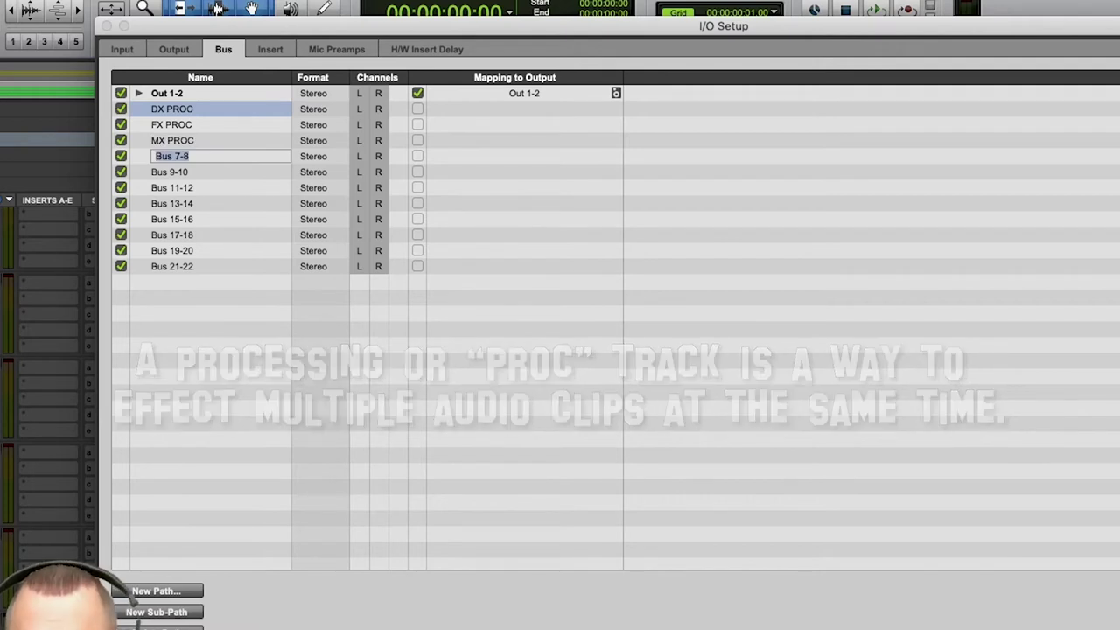
{"action": "type", "text": "DX STEM"}
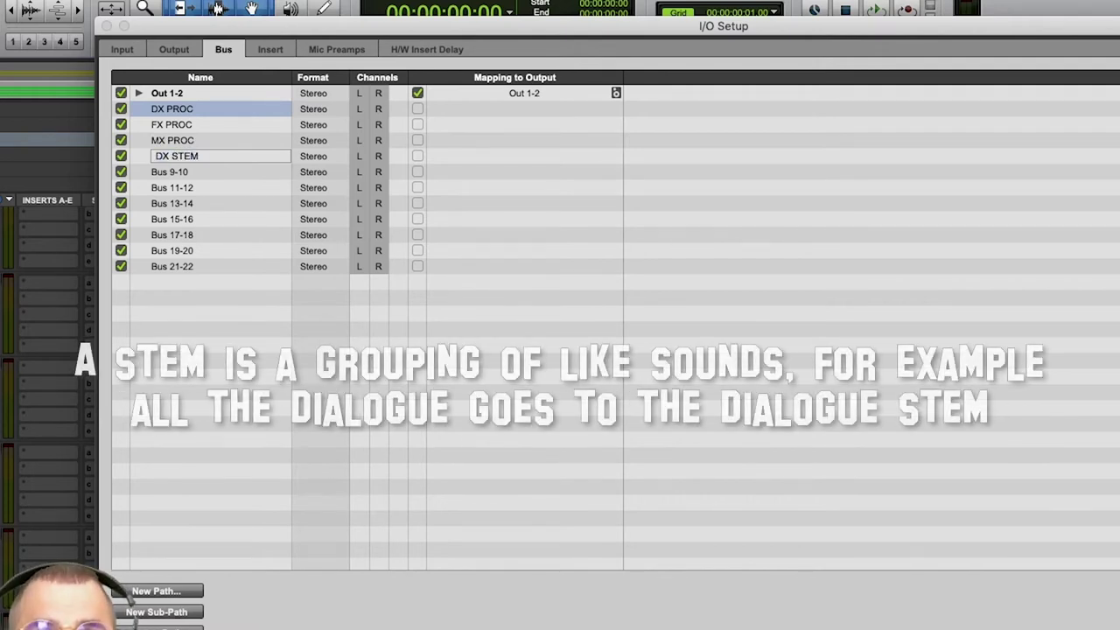
{"action": "key", "text": "Tab"}
{"action": "type", "text": "FX S"}
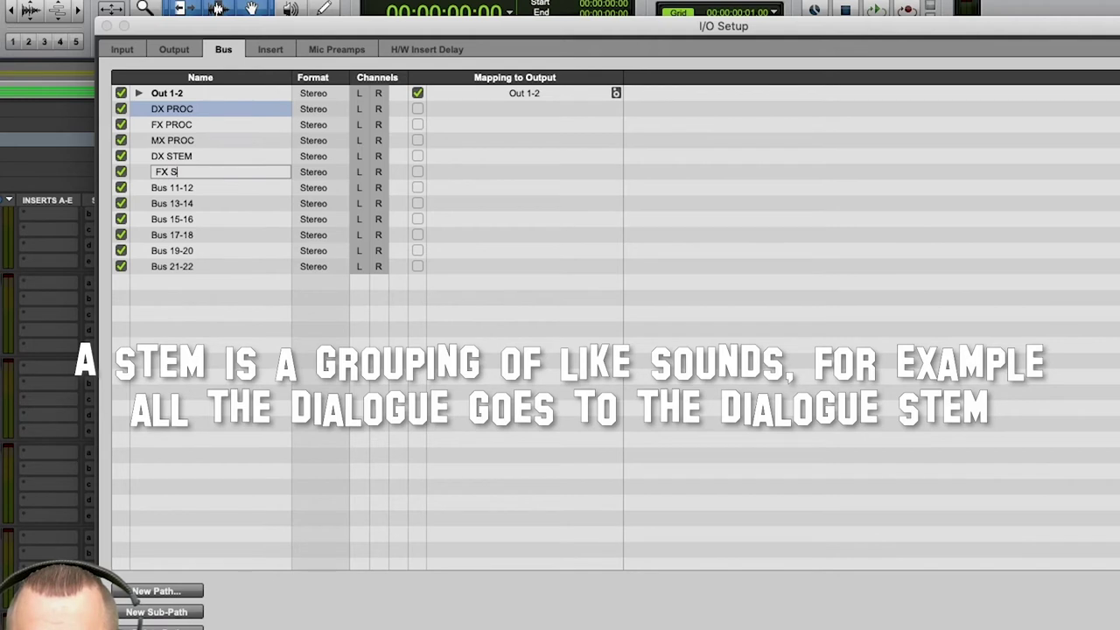
{"action": "type", "text": "TEM"}
{"action": "key", "text": "Tab"}
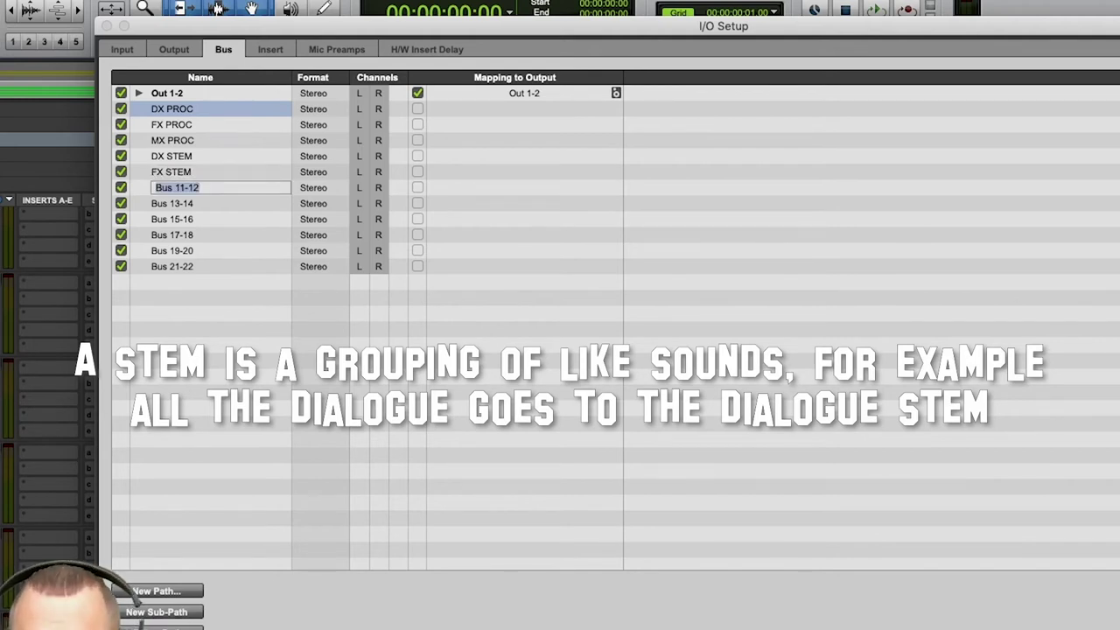
{"action": "type", "text": "MX STEM"}
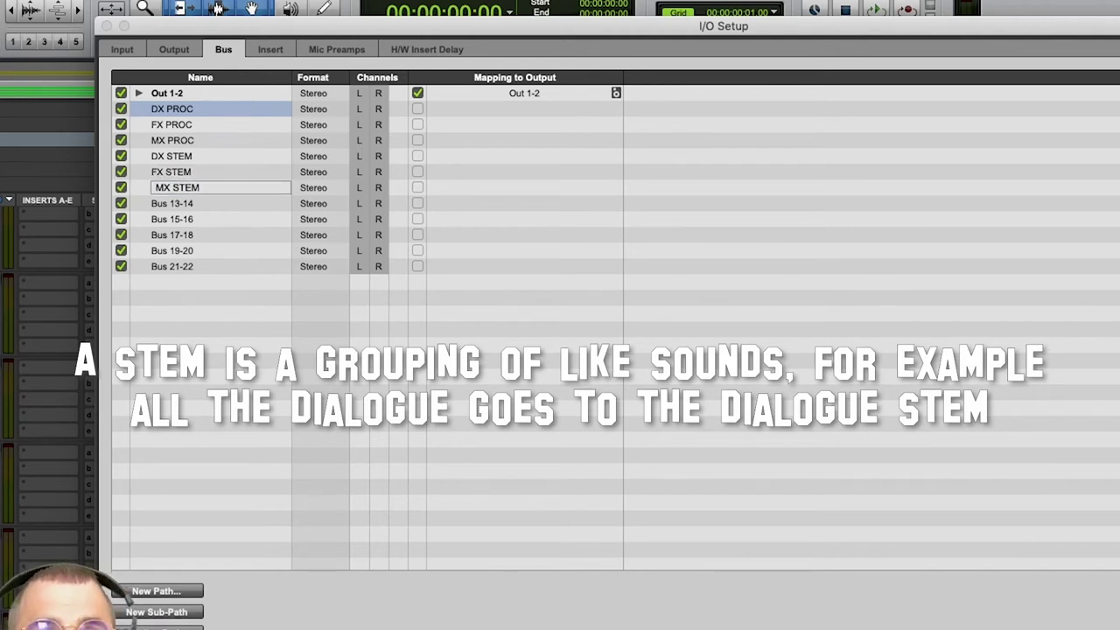
{"action": "key", "text": "Tab"}
Name the remaining buses METER, FINAL OUT, DX VERB 1, FX VERB 1 and MX VERB 1
{"action": "type", "text": "METER"}
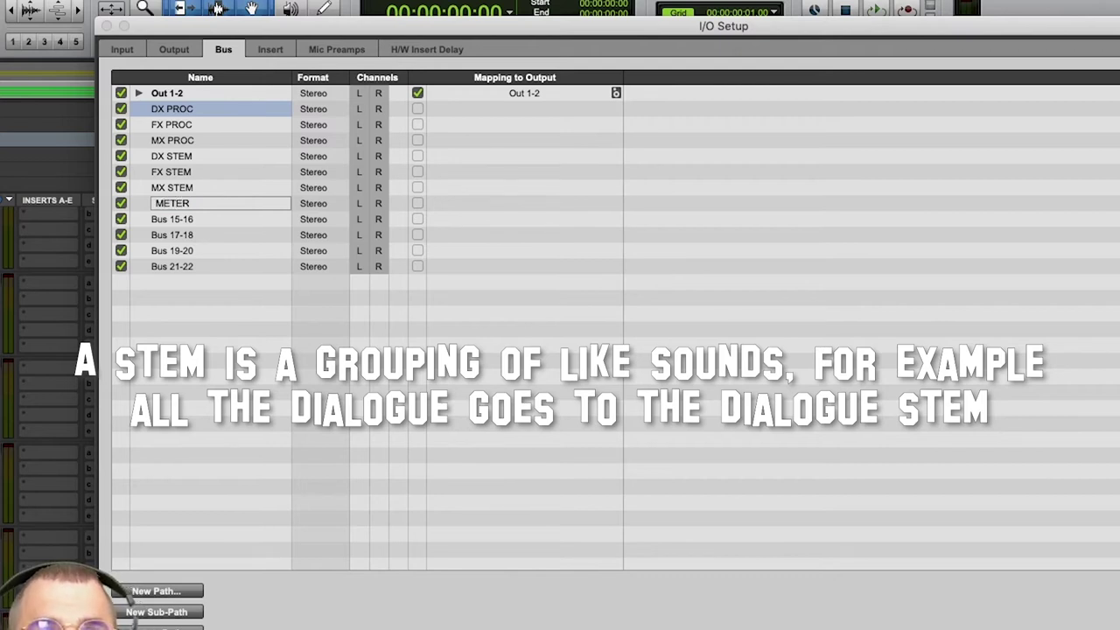
{"action": "key", "text": "Tab"}
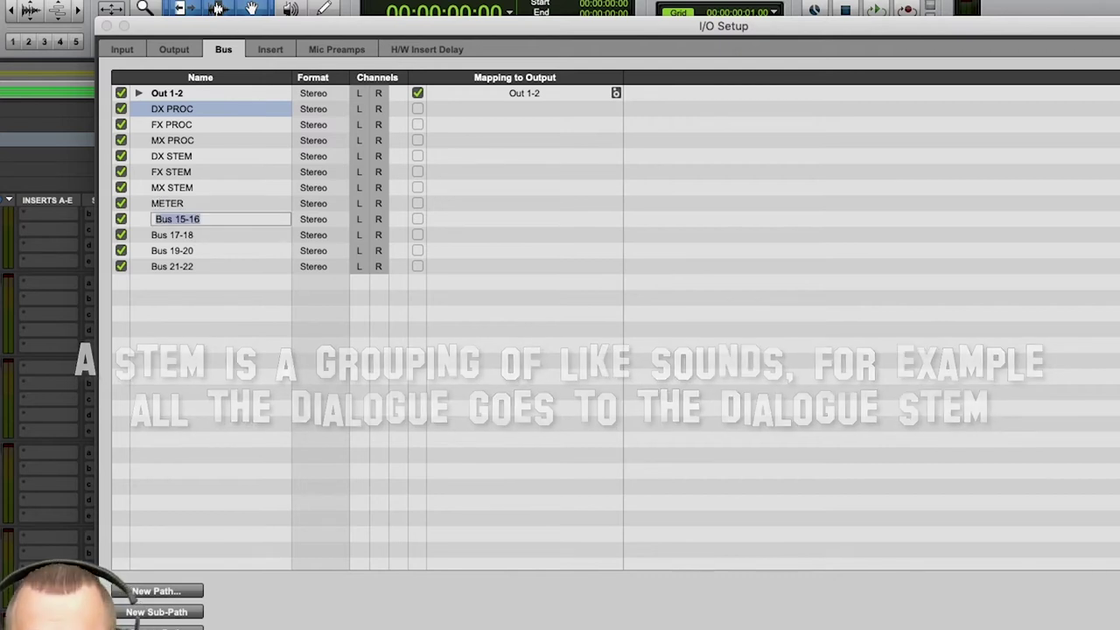
{"action": "type", "text": "FINAL OUT"}
{"action": "key", "text": "Tab"}
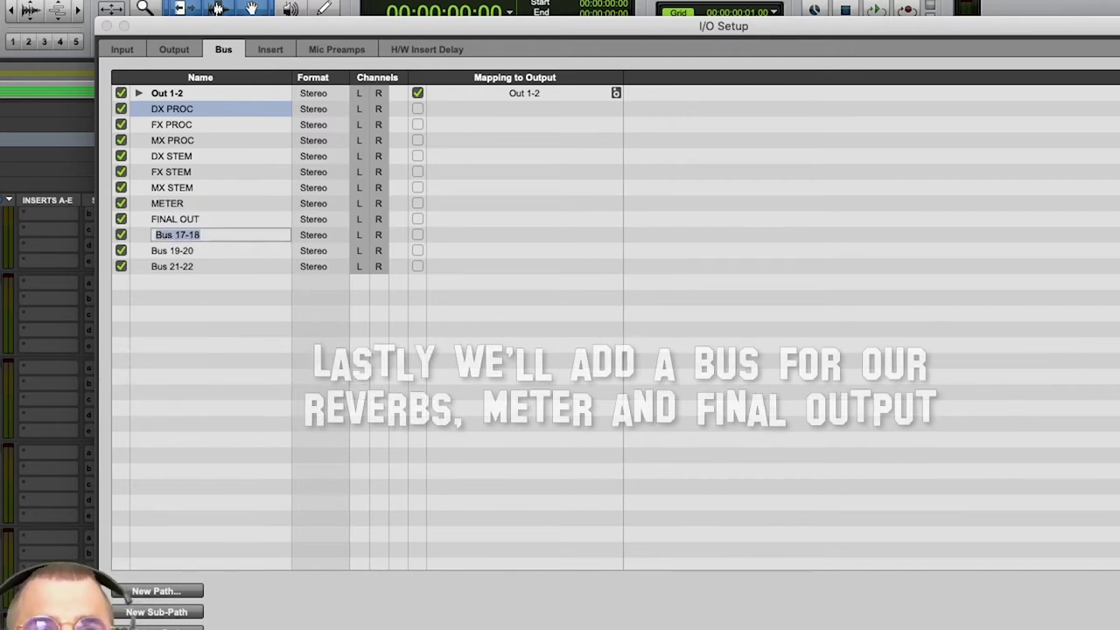
{"action": "type", "text": "DX VERB 1"}
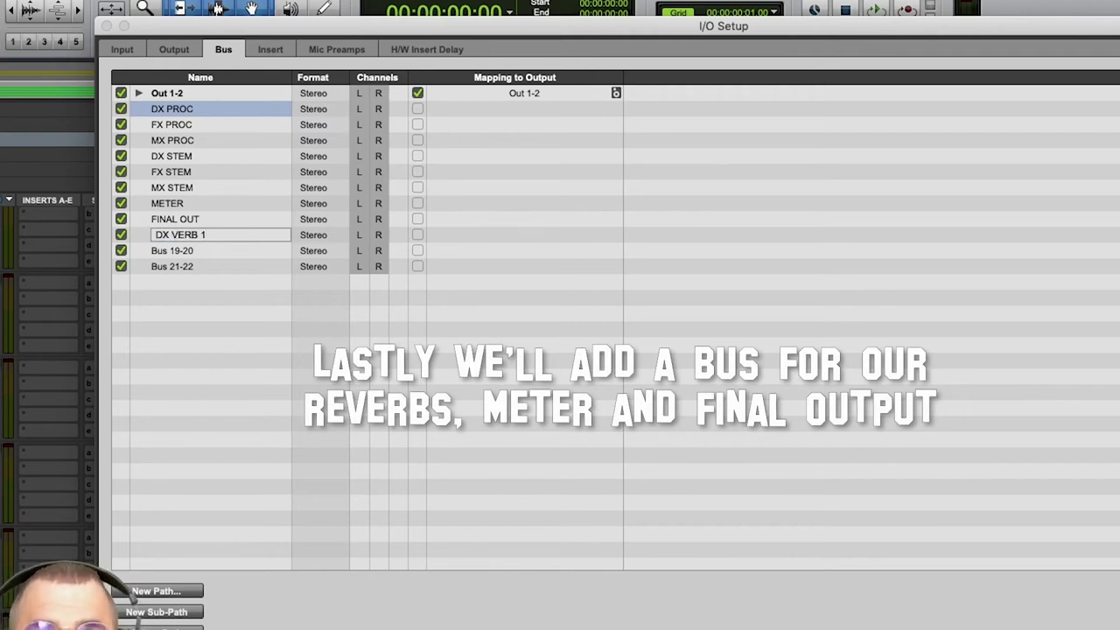
{"action": "key", "text": "Tab"}
{"action": "type", "text": "F"}
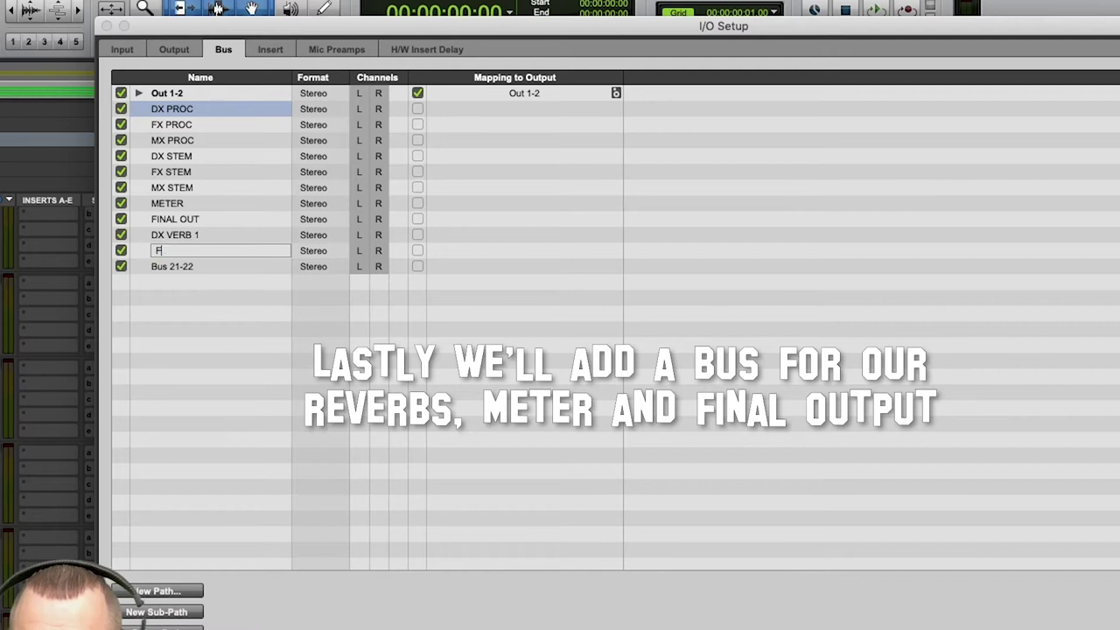
{"action": "type", "text": "X VERB 1"}
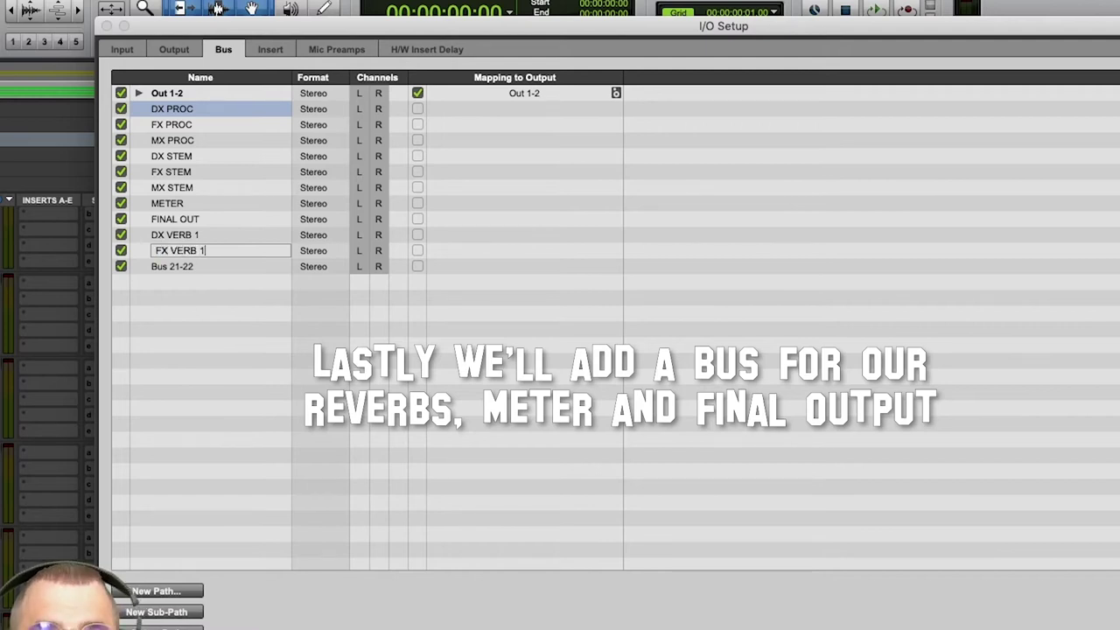
{"action": "key", "text": "Tab"}
{"action": "type", "text": "MX VERB"}
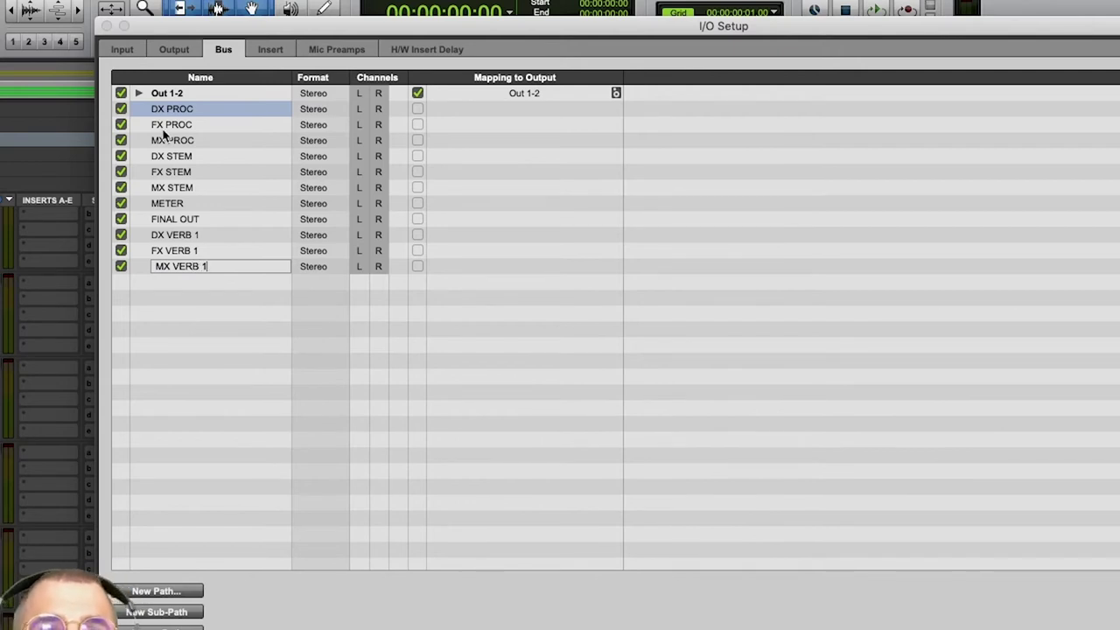
{"action": "type", "text": " 1"}
{"action": "key", "text": "Return"}
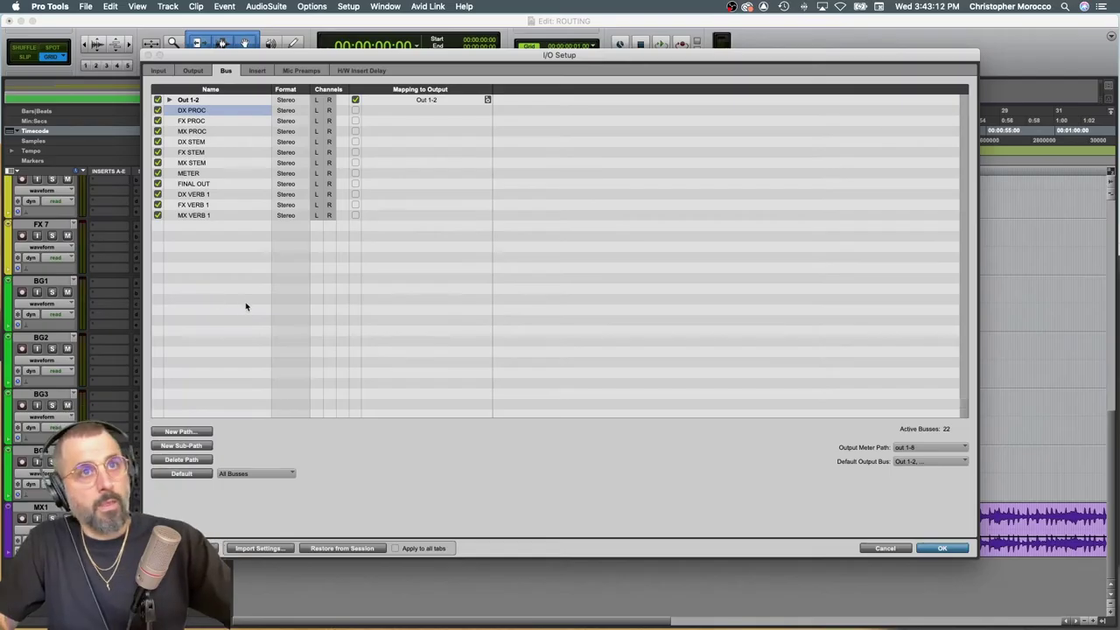
Confirm the eleven named buses with OK, closing I/O Setup
{"action": "left_click", "coordinate": [941, 548]}
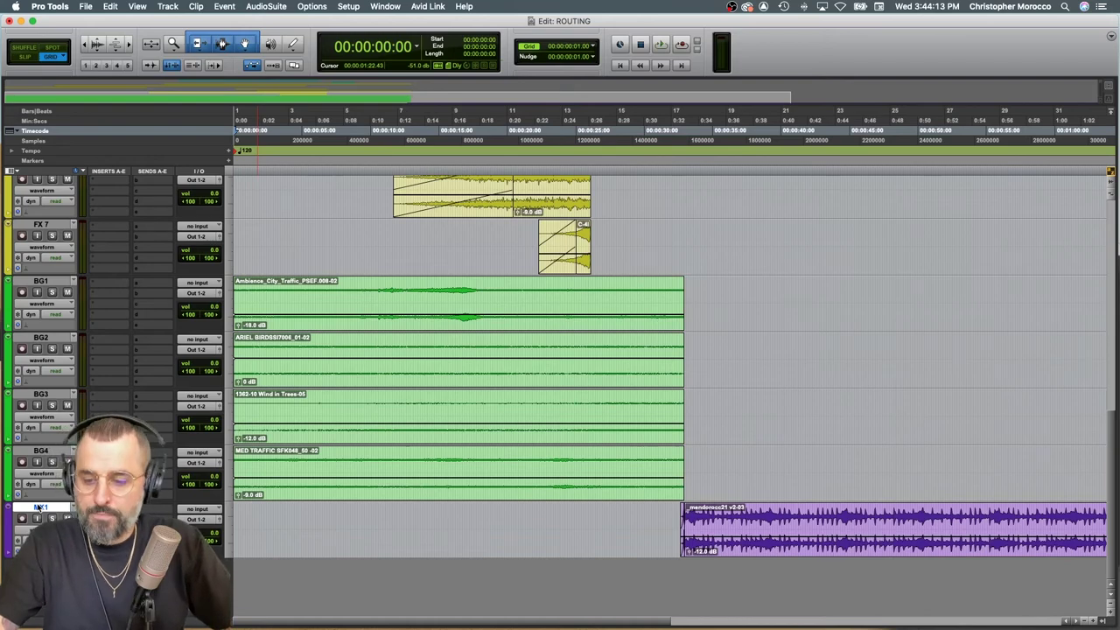
Create 11 new stereo Aux Input tracks through the New Tracks dialog
{"action": "key", "text": "super+shift+n"}
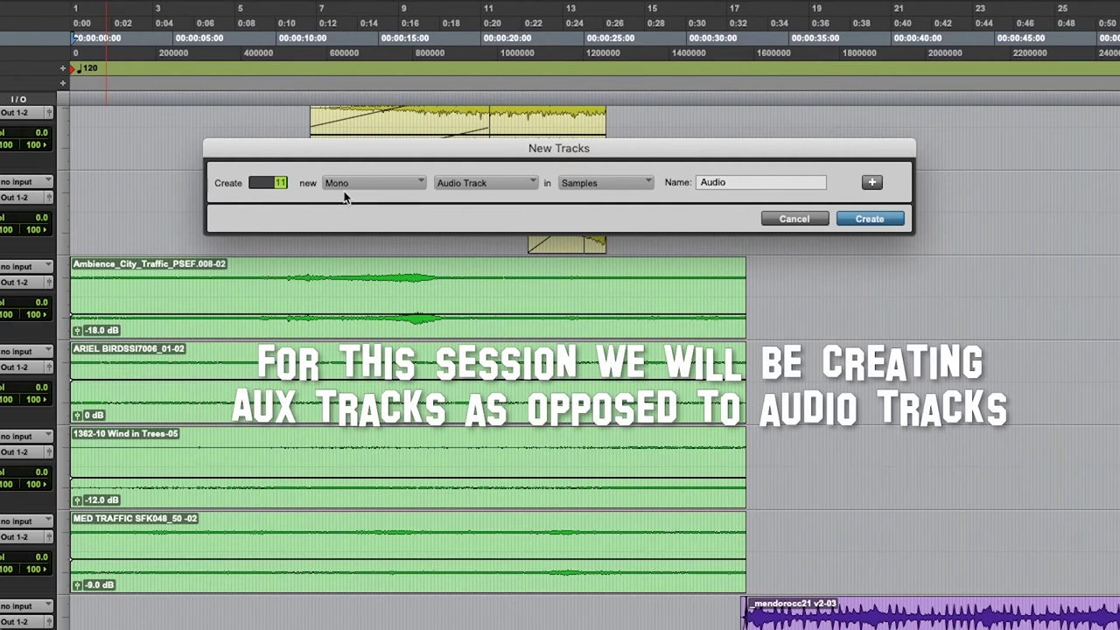
{"action": "left_click", "coordinate": [345, 192]}
{"action": "left_click", "coordinate": [362, 208]}
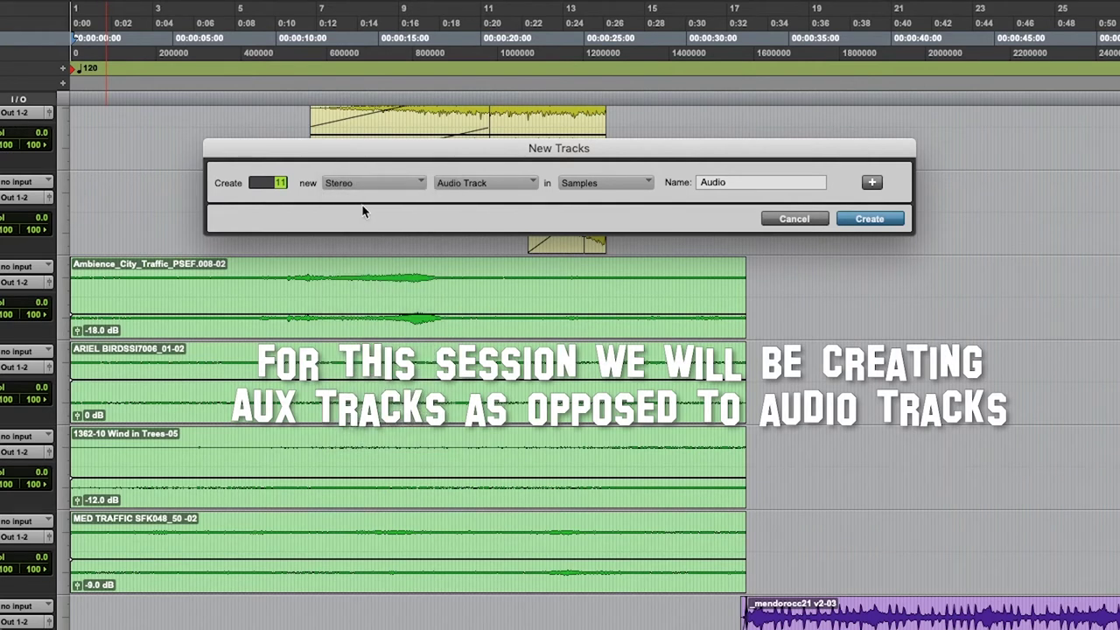
{"action": "left_click", "coordinate": [490, 181]}
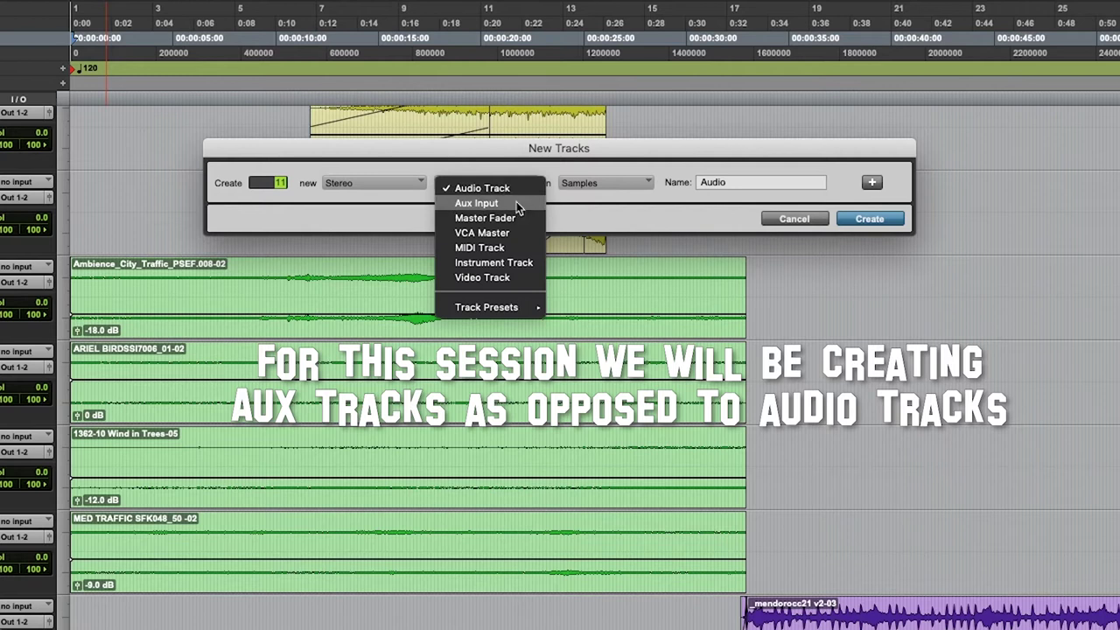
{"action": "left_click", "coordinate": [518, 204]}
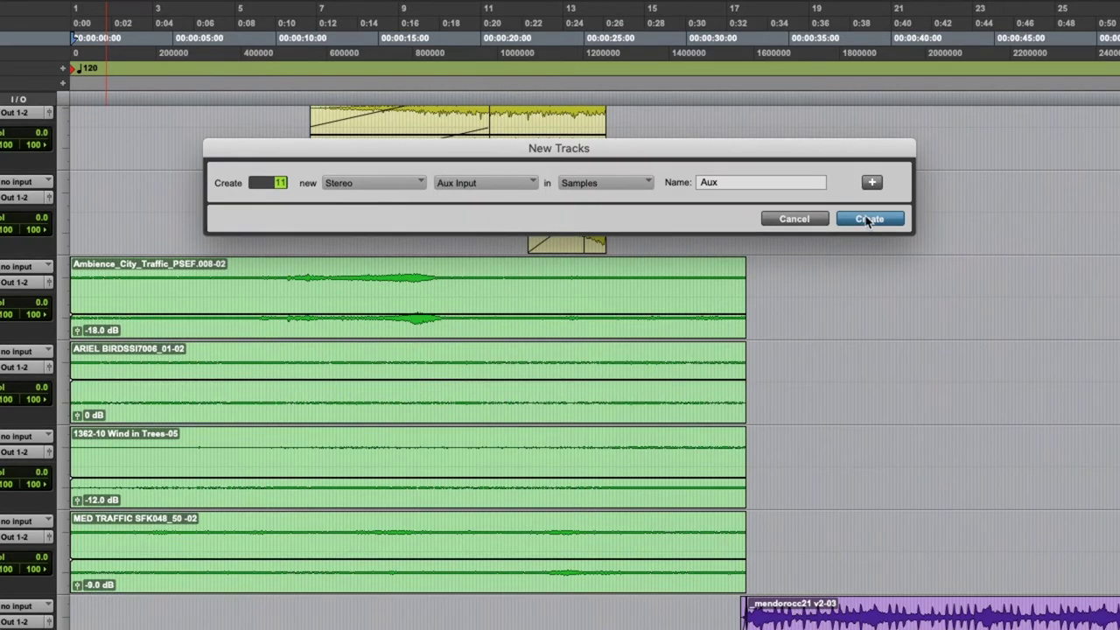
{"action": "key", "text": "Return"}
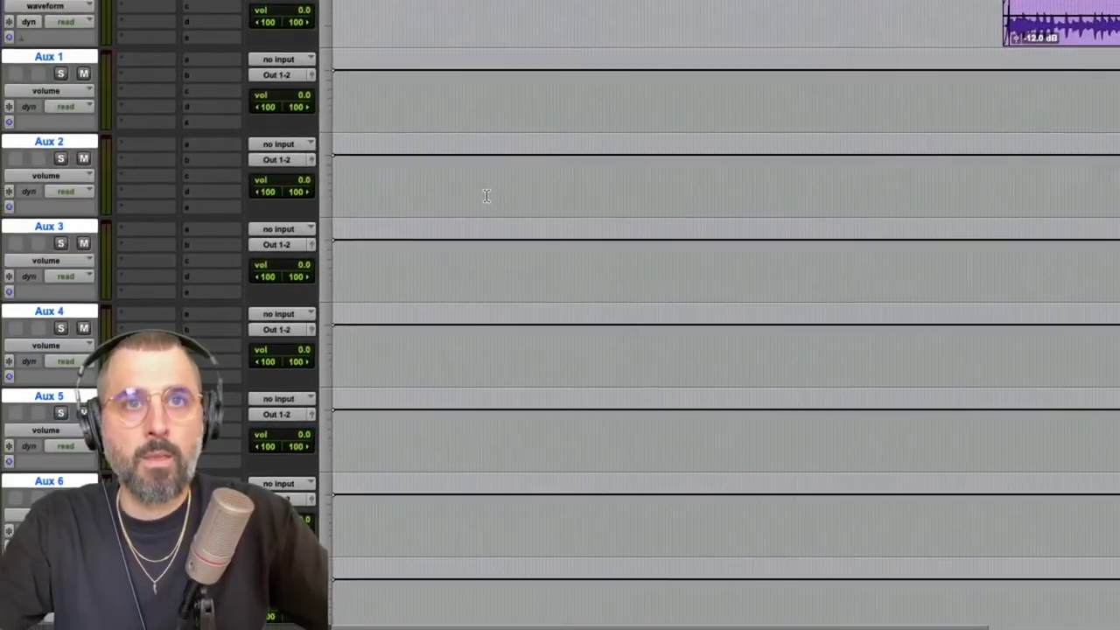
{"action": "scroll", "coordinate": [486, 195], "scroll_direction": "down", "scroll_amount": 10}
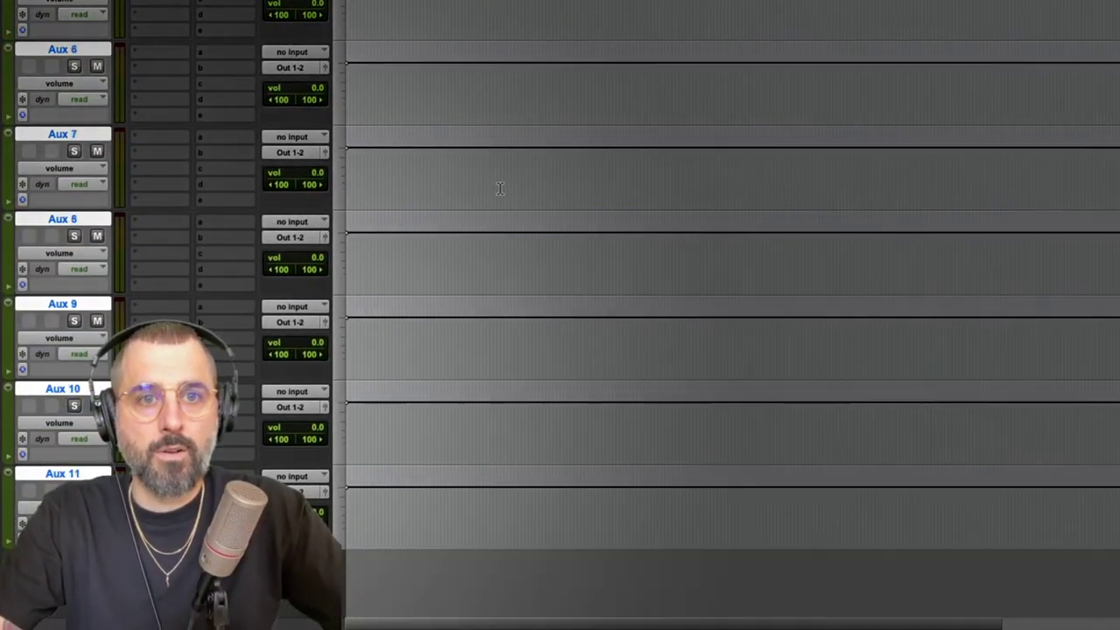
{"action": "scroll", "coordinate": [499, 188], "scroll_direction": "up", "scroll_amount": 12}
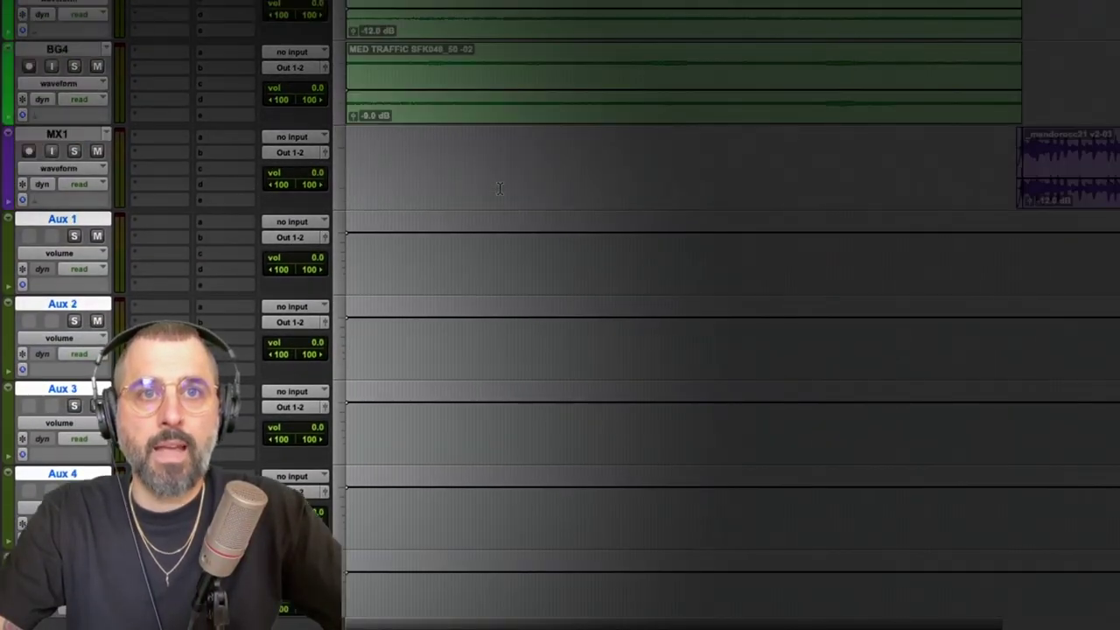
{"action": "left_click", "coordinate": [57, 134]}
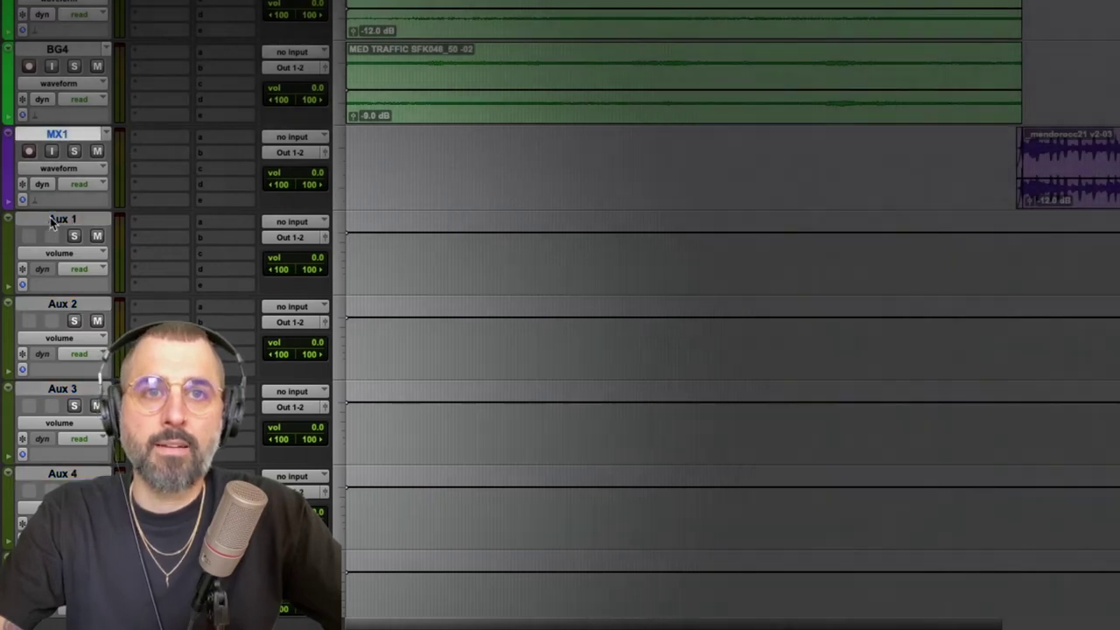
Rename Aux 1–Aux 11 to DX/FX/MX PROC, DX/FX/MX STEM, METER, FINAL OUT and DX/FX/MX VERB 1
{"action": "double_click", "coordinate": [50, 217]}
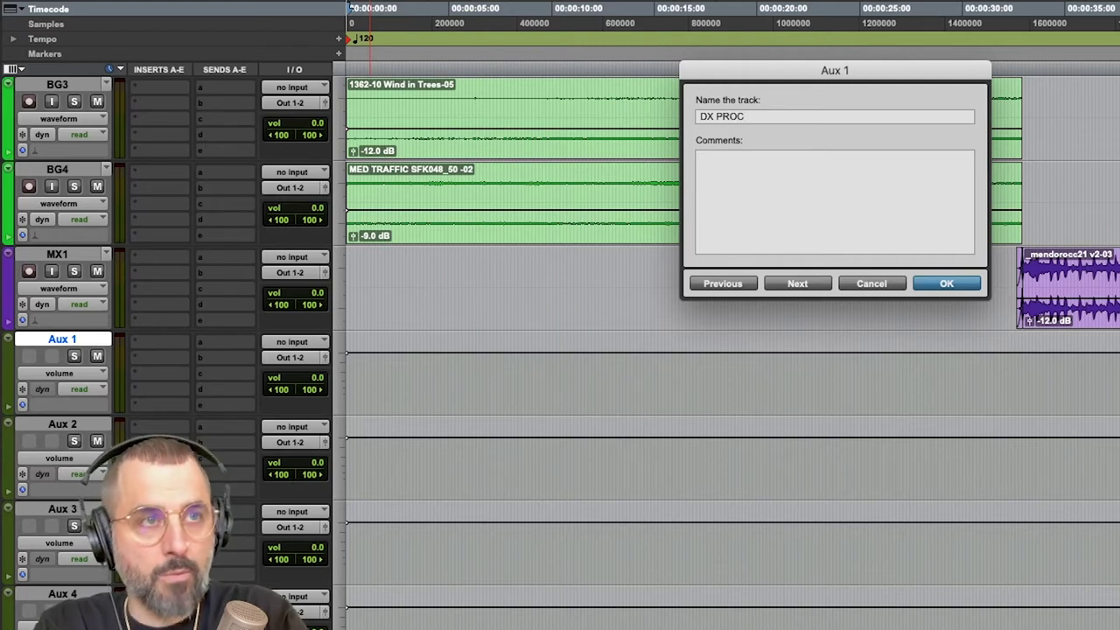
{"action": "key", "text": "super+Right"}
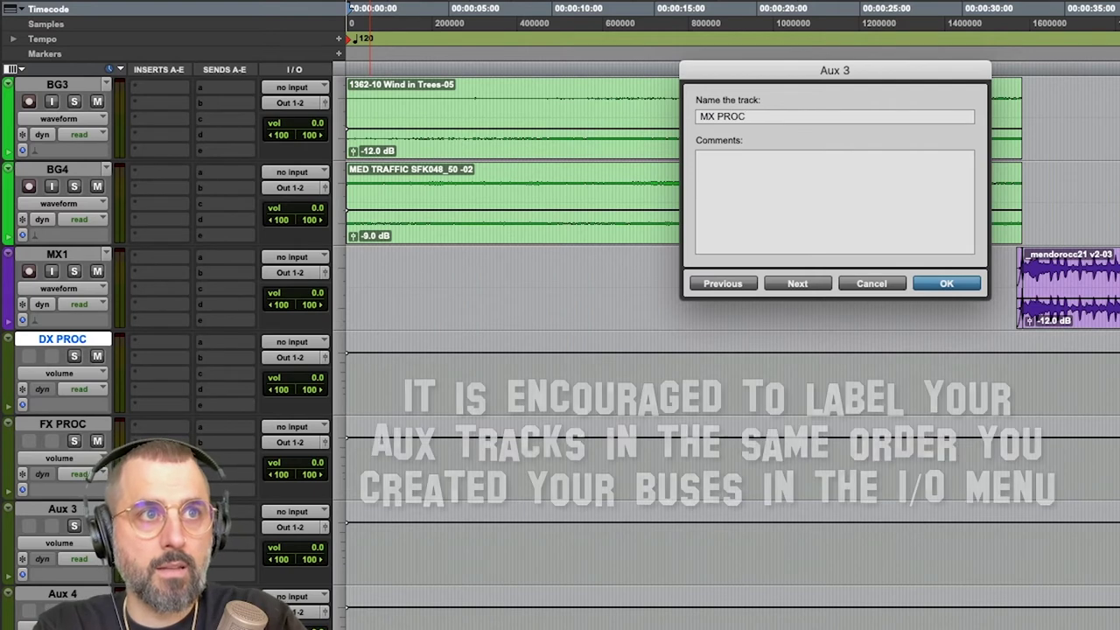
{"action": "key", "text": "super+Right"}
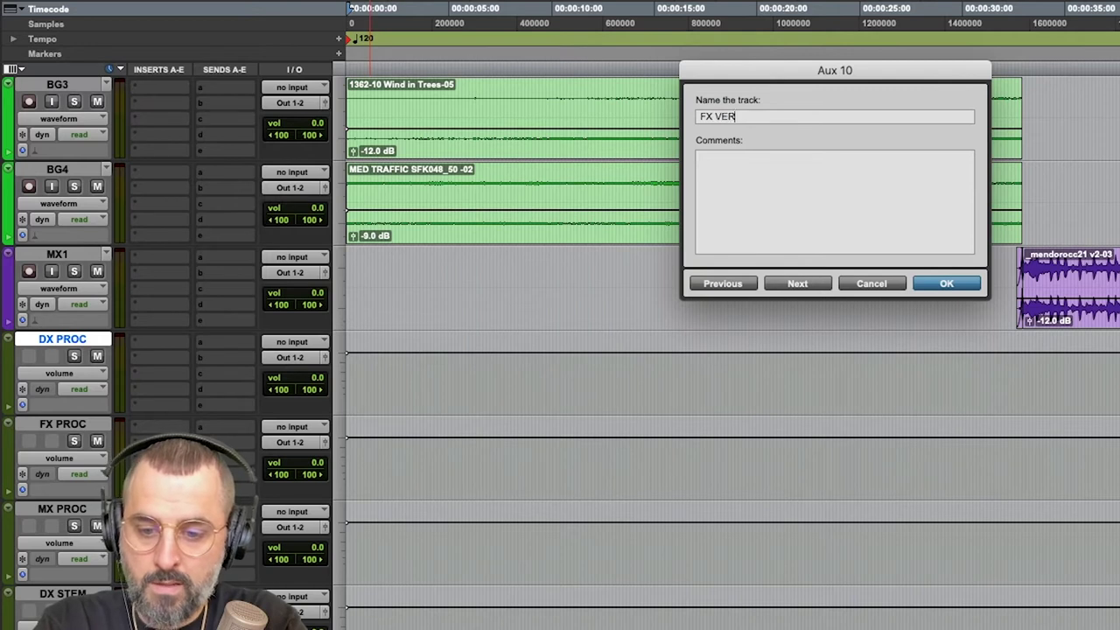
{"action": "key", "text": "super+Right"}
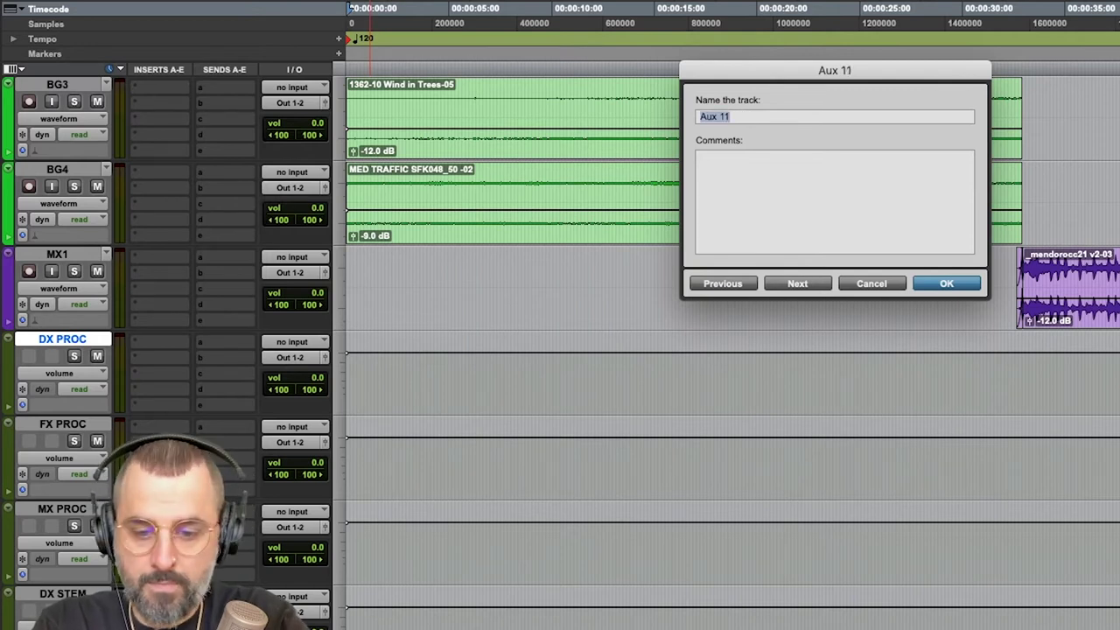
{"action": "type", "text": "MX VERB 1"}
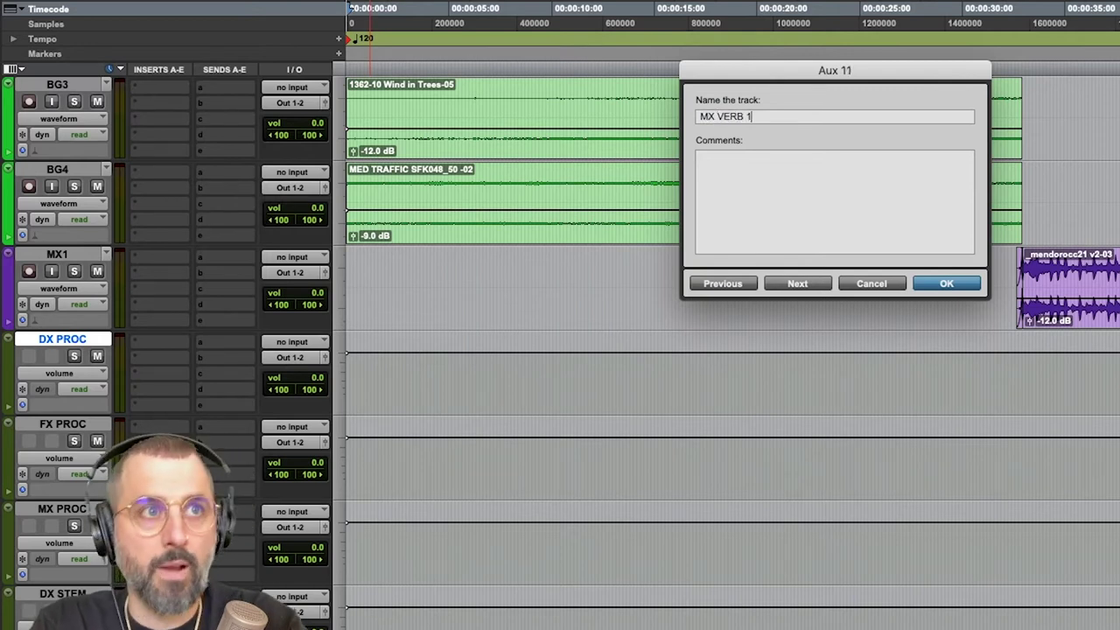
{"action": "key", "text": "Return"}
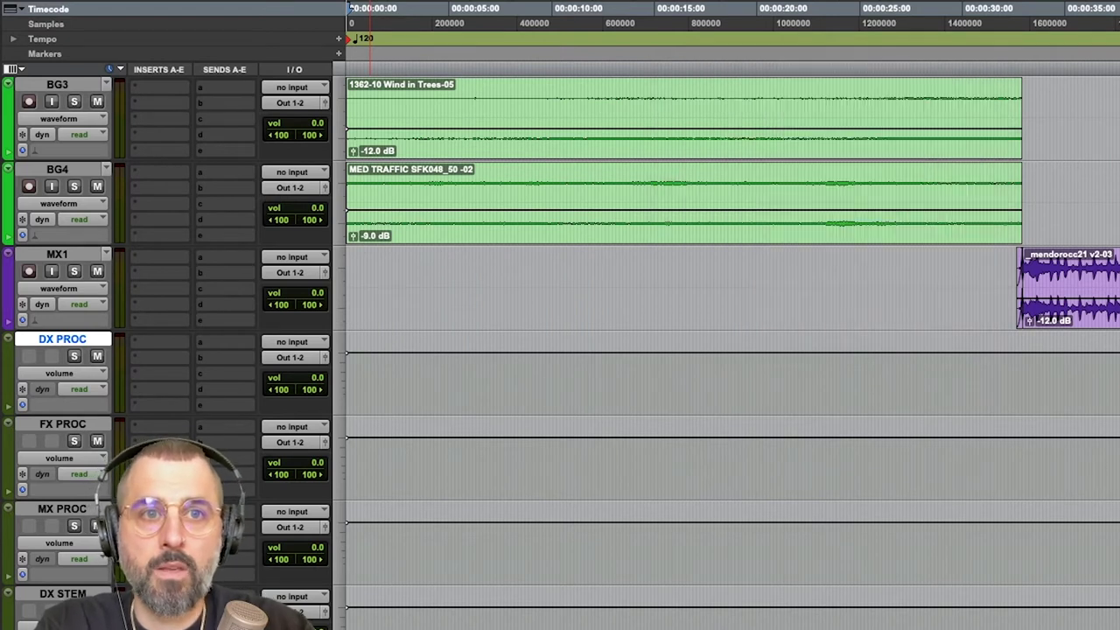
{"action": "scroll", "coordinate": [559, 350], "scroll_direction": "down", "scroll_amount": 4}
{"action": "scroll", "coordinate": [560, 350], "scroll_direction": "down", "scroll_amount": 3}
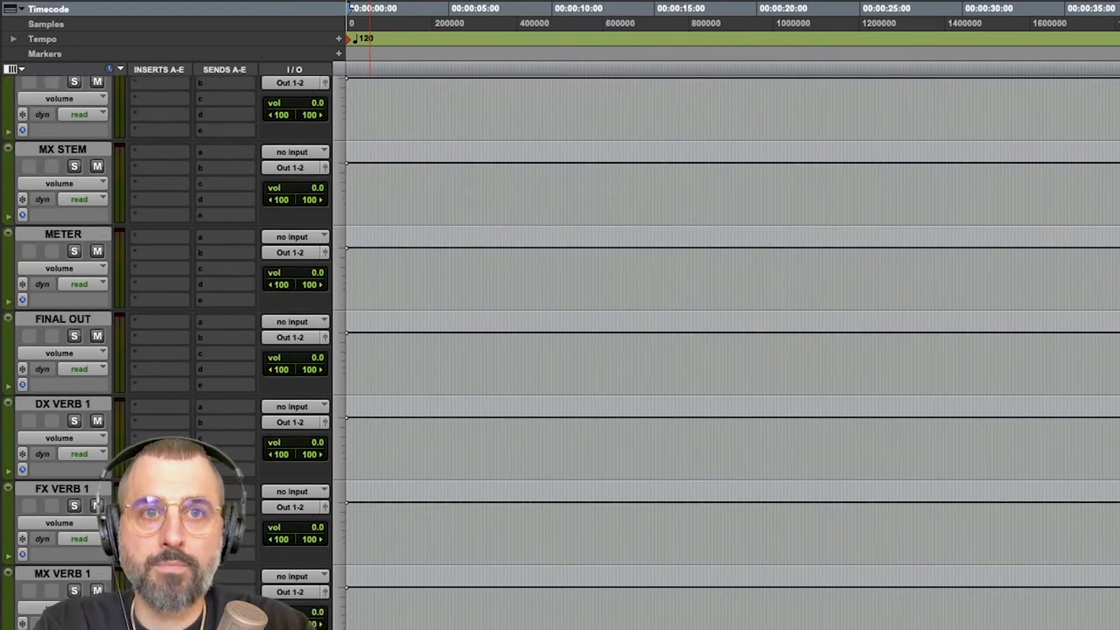
{"action": "scroll", "coordinate": [560, 350], "scroll_direction": "up", "scroll_amount": 7}
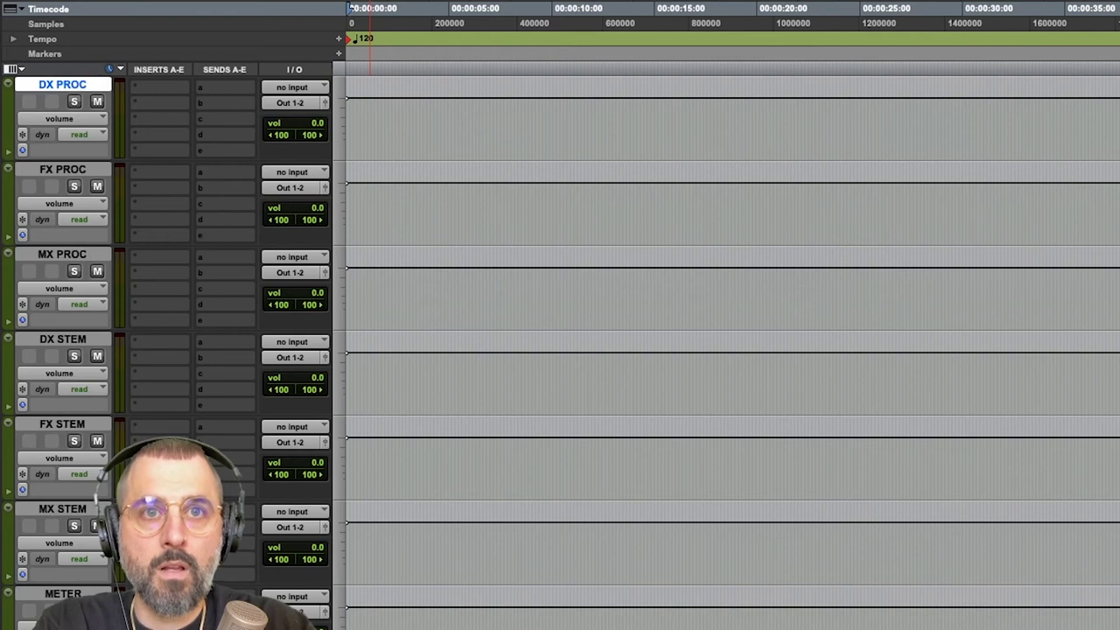
Colour the DX, FX and MX STEM tracks purple from the track colour palette
{"action": "scroll", "coordinate": [407, 393], "scroll_direction": "up", "scroll_amount": 2}
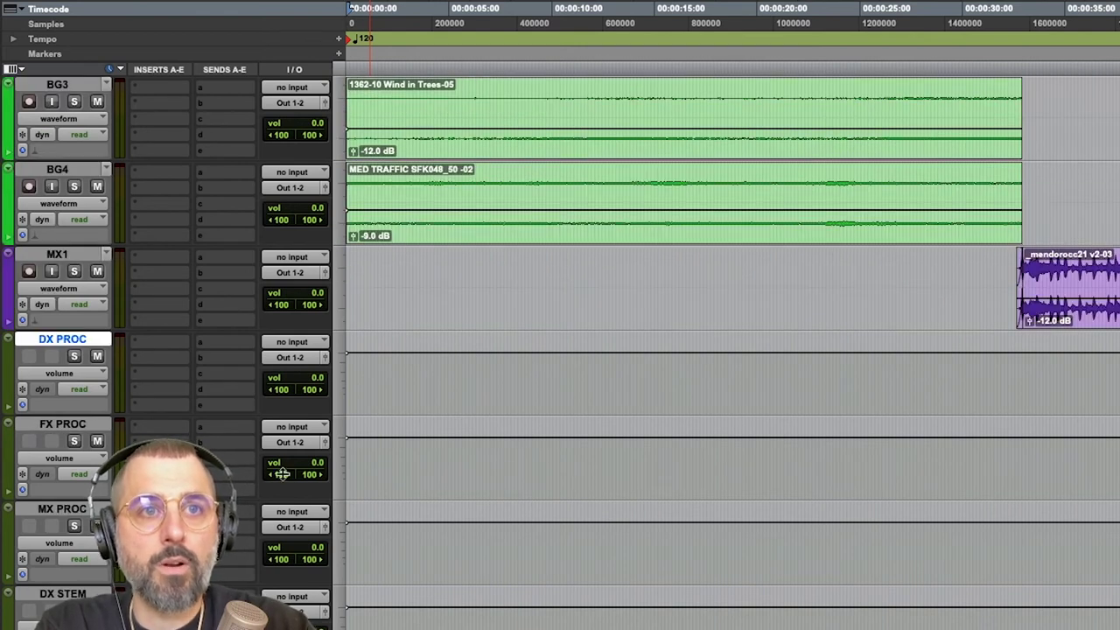
{"action": "scroll", "coordinate": [356, 404], "scroll_direction": "down", "scroll_amount": 1}
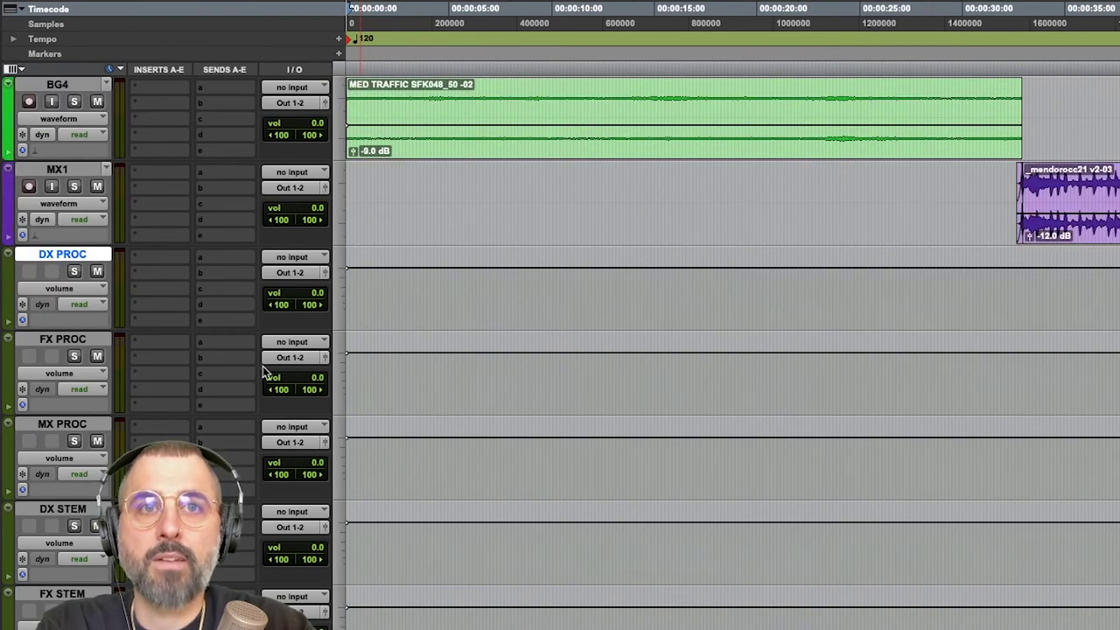
{"action": "left_click", "coordinate": [62, 339]}
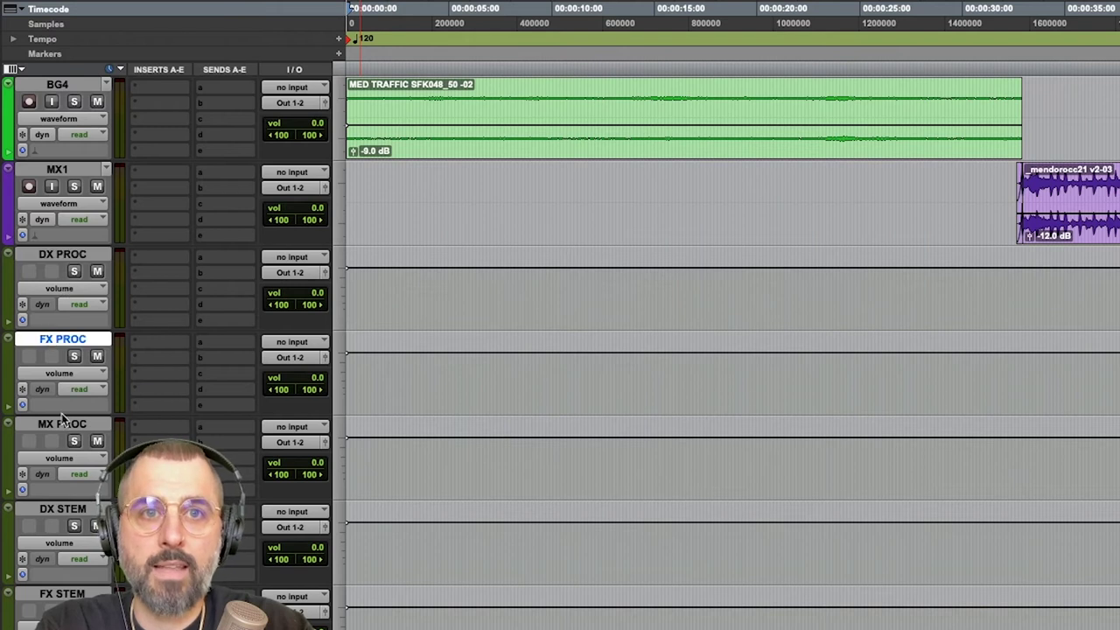
{"action": "left_click", "coordinate": [62, 423]}
{"action": "scroll", "coordinate": [464, 412], "scroll_direction": "down", "scroll_amount": 2}
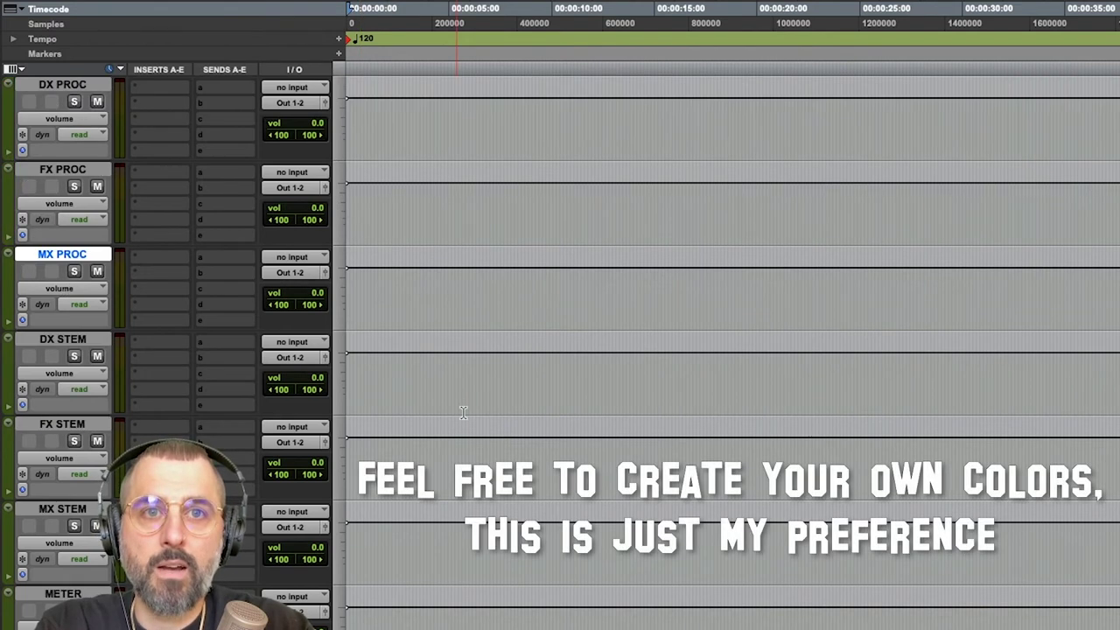
{"action": "left_click", "coordinate": [66, 338]}
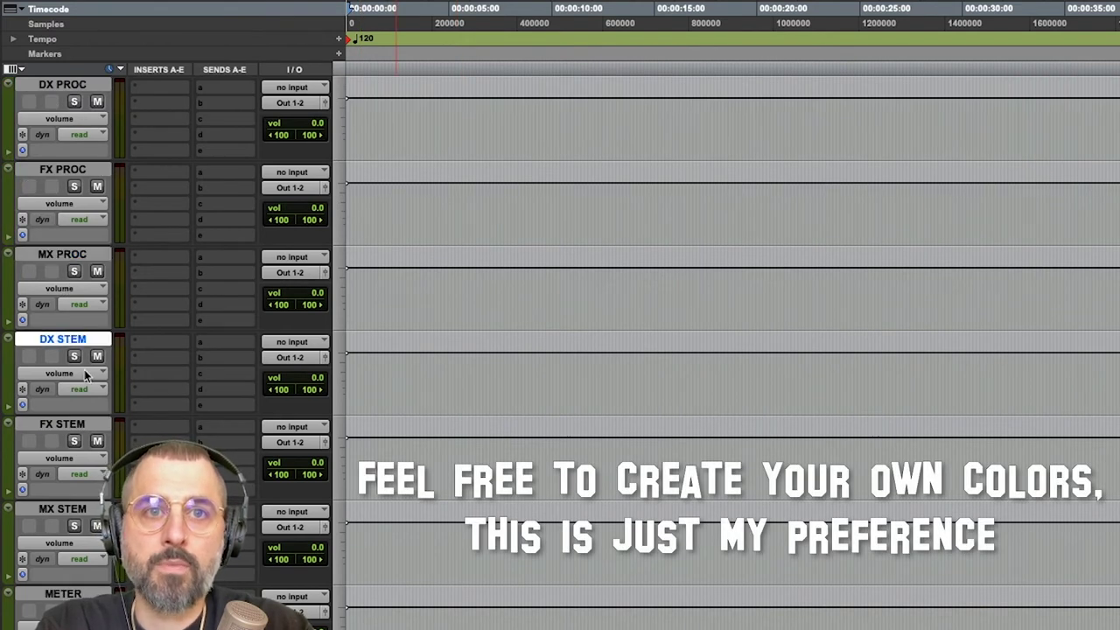
{"action": "left_click", "coordinate": [69, 507], "text": "shift"}
{"action": "double_click", "coordinate": [7, 372]}
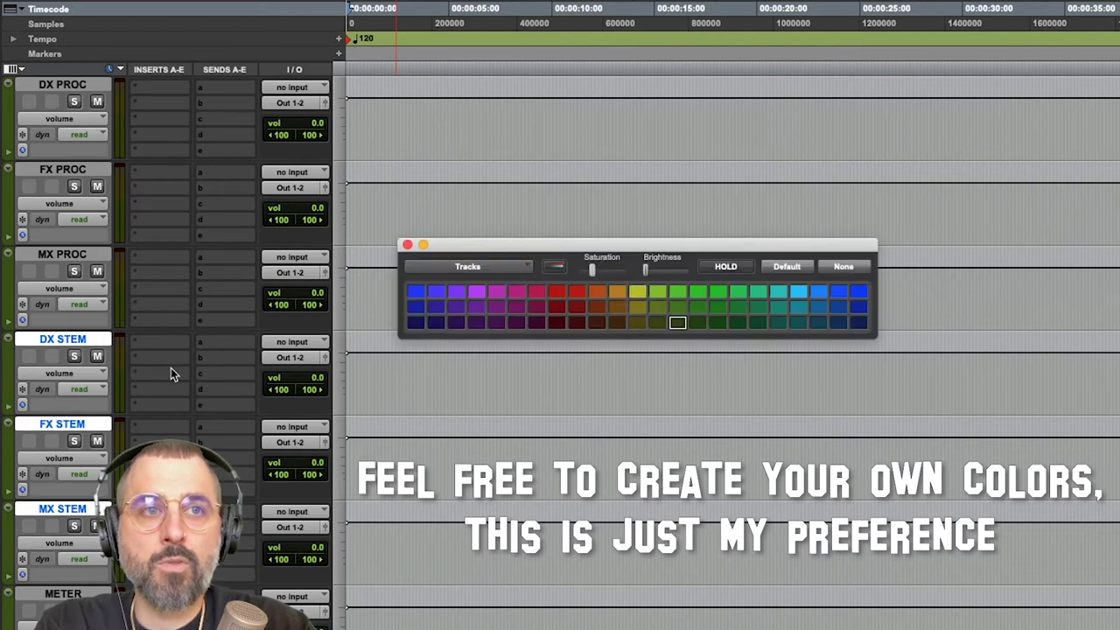
{"action": "left_click", "coordinate": [478, 293]}
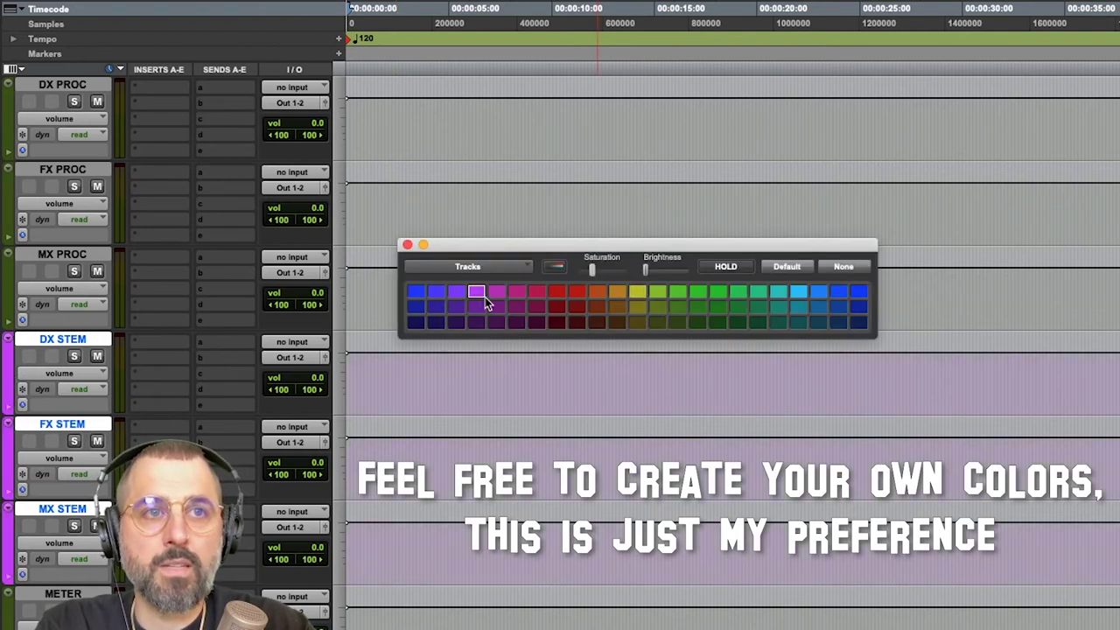
Colour the METER track dark purple
{"action": "scroll", "coordinate": [173, 300], "scroll_direction": "down", "scroll_amount": 2}
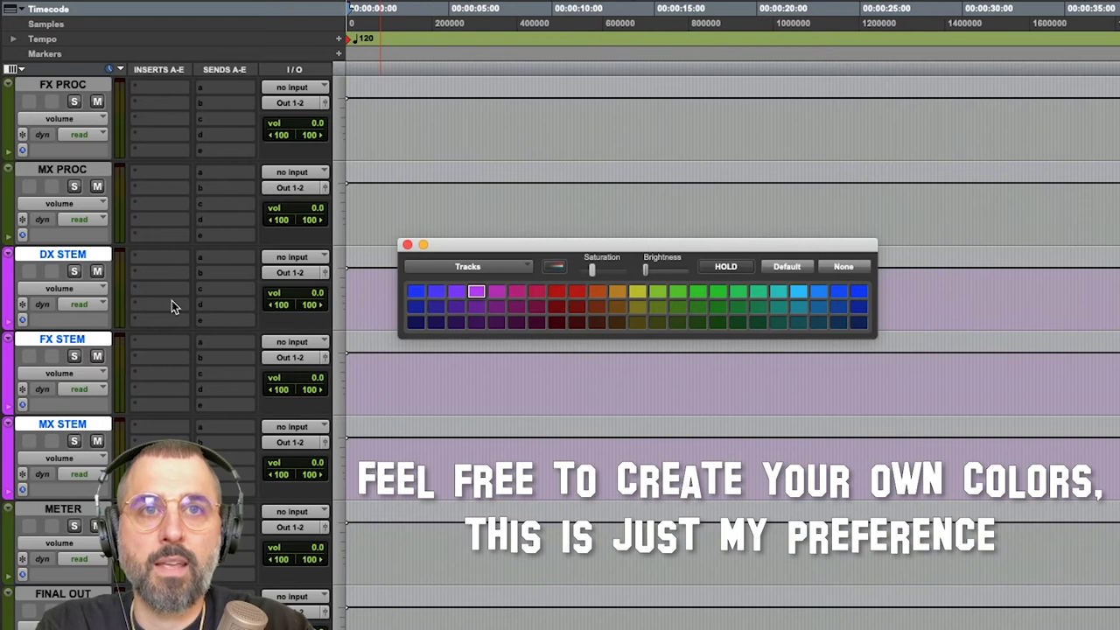
{"action": "scroll", "coordinate": [173, 300], "scroll_direction": "up", "scroll_amount": 4}
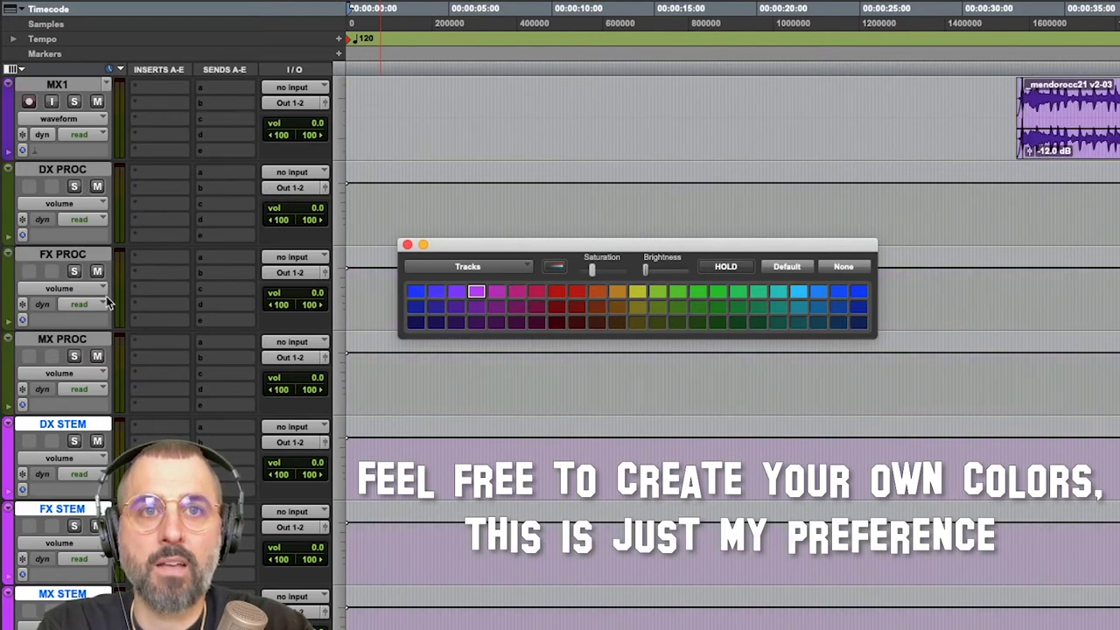
{"action": "scroll", "coordinate": [67, 328], "scroll_direction": "down", "scroll_amount": 2}
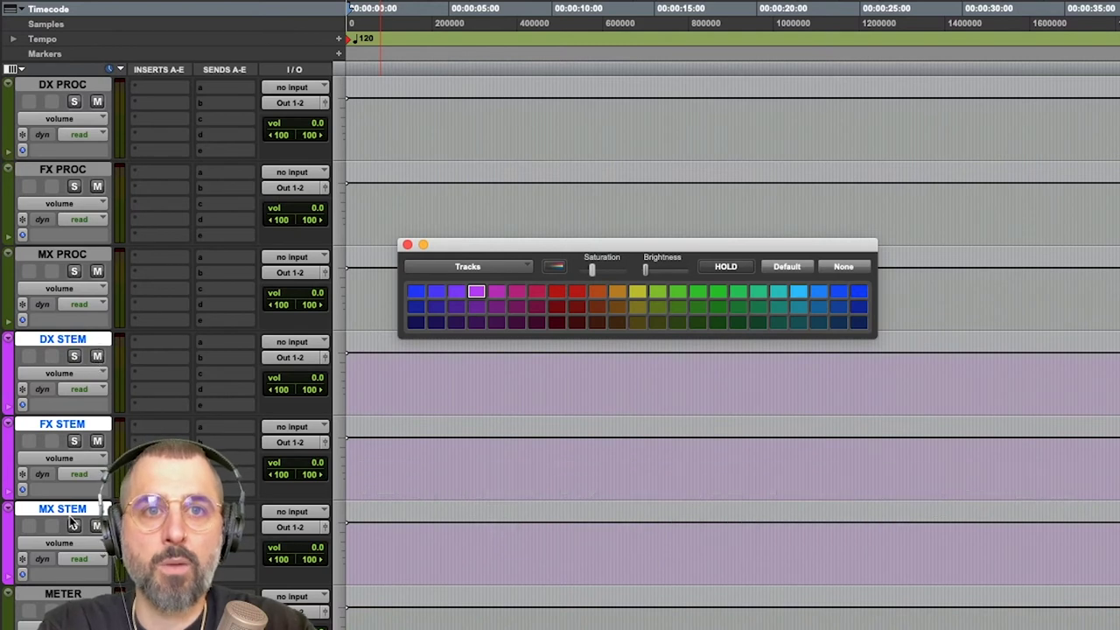
{"action": "scroll", "coordinate": [171, 332], "scroll_direction": "down", "scroll_amount": 4}
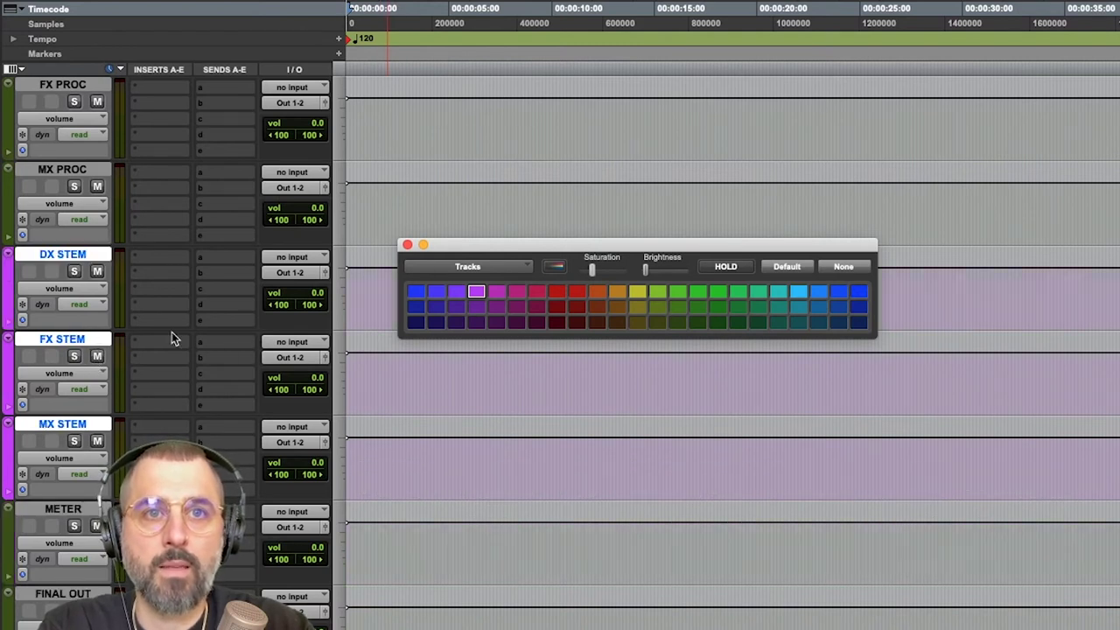
{"action": "left_click", "coordinate": [52, 338]}
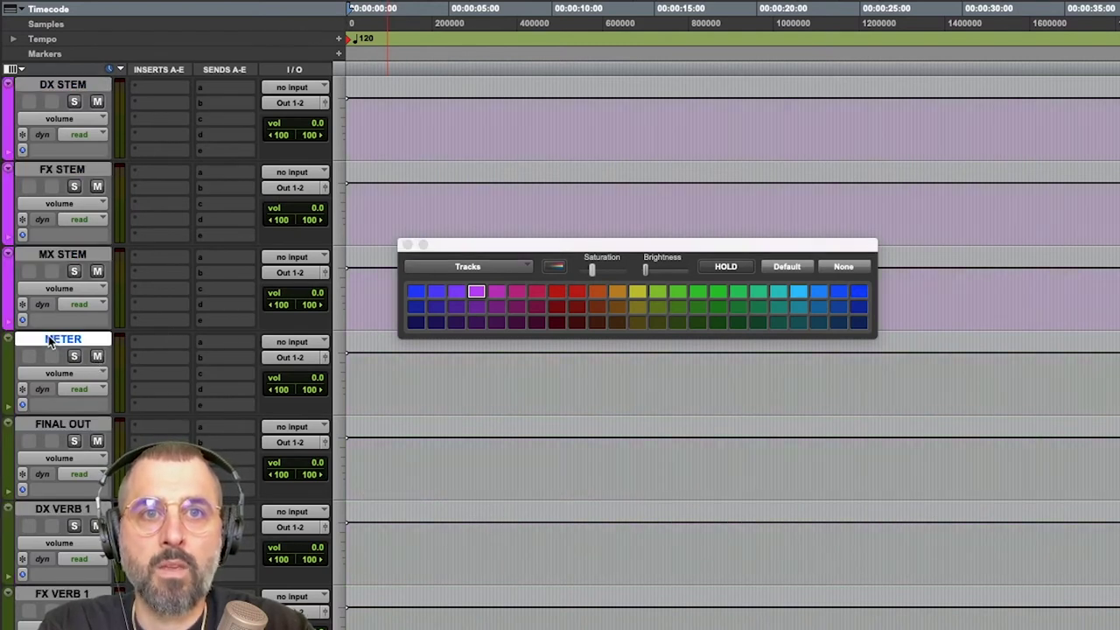
{"action": "left_click", "coordinate": [497, 321]}
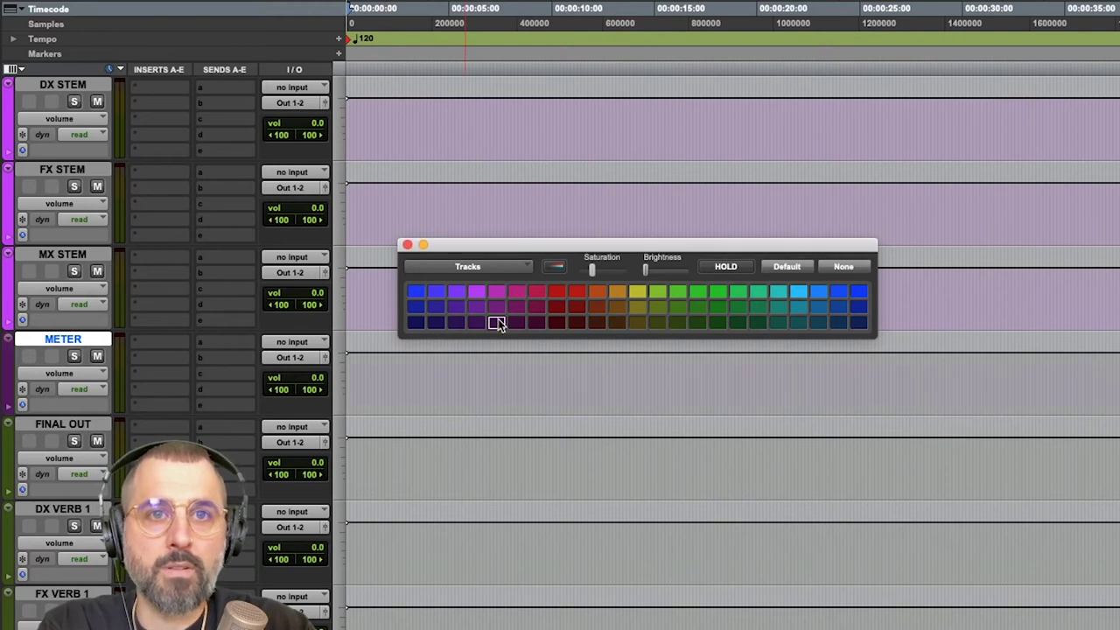
Colour the FINAL OUT track red
{"action": "scroll", "coordinate": [503, 366], "scroll_direction": "down", "scroll_amount": 2}
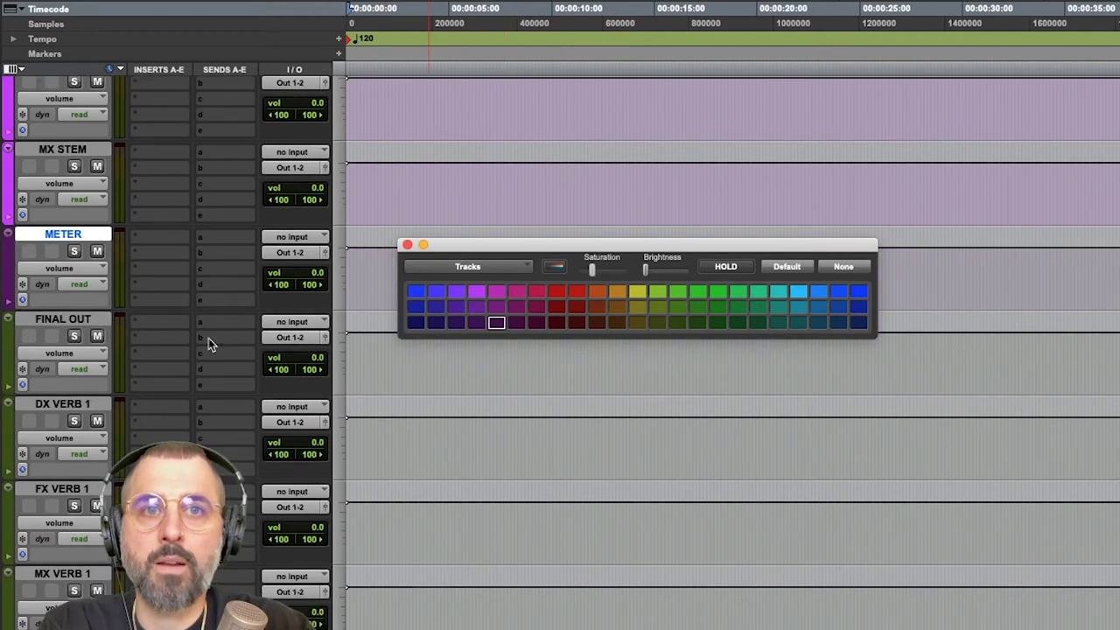
{"action": "left_click", "coordinate": [44, 321]}
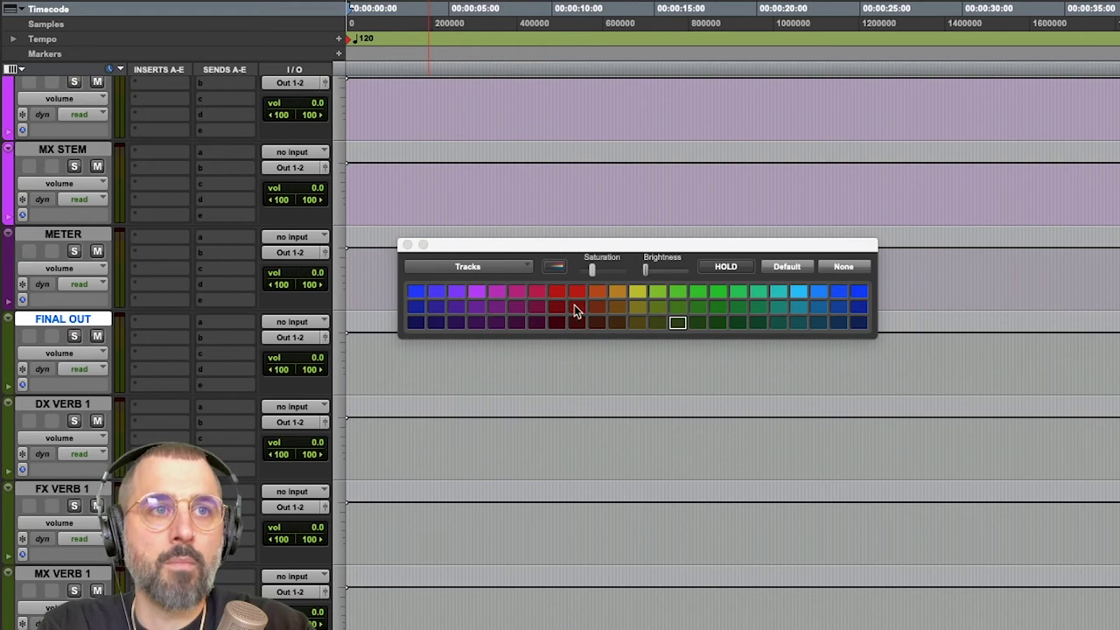
{"action": "left_click", "coordinate": [557, 293]}
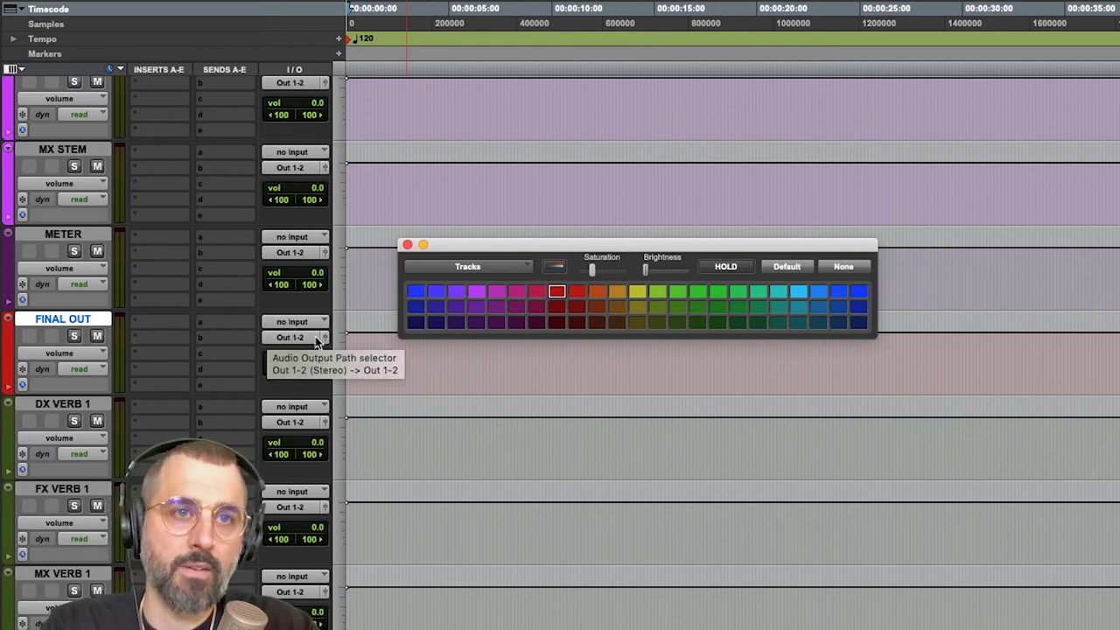
Colour the DX, FX and MX VERB 1 tracks orange and close the palette
{"action": "left_click", "coordinate": [61, 404]}
{"action": "left_click", "coordinate": [57, 570], "text": "shift"}
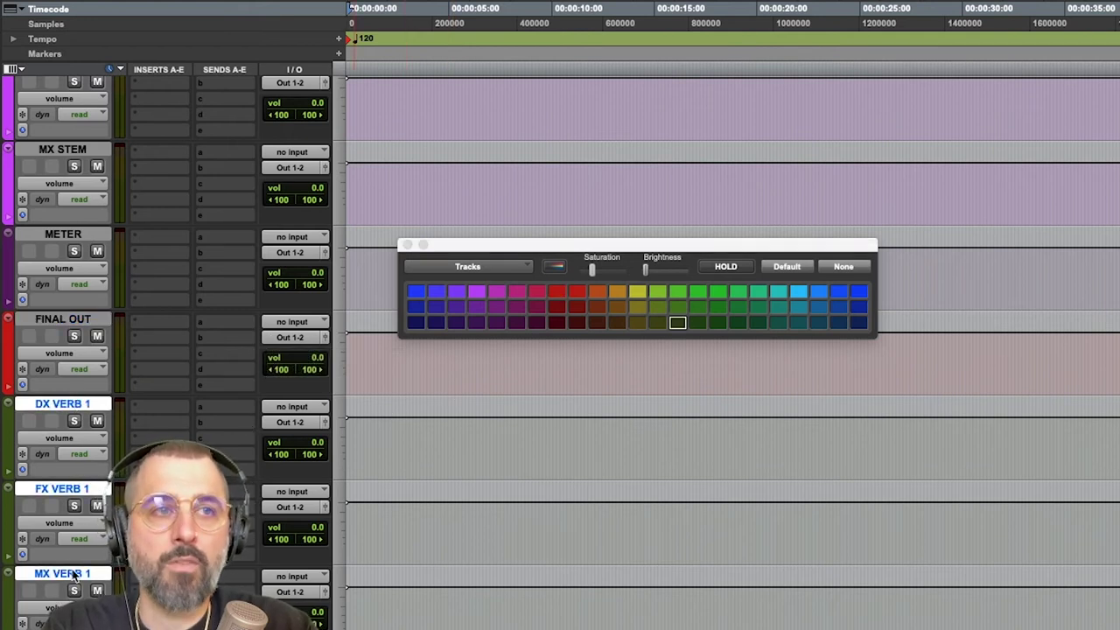
{"action": "left_click", "coordinate": [616, 292]}
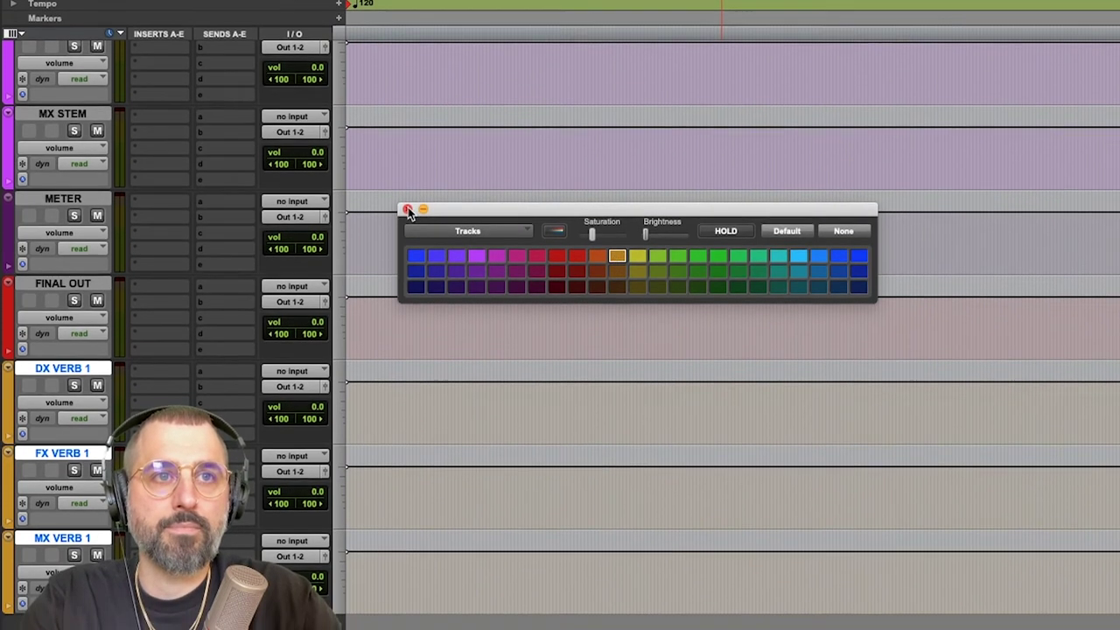
{"action": "left_click", "coordinate": [407, 244]}
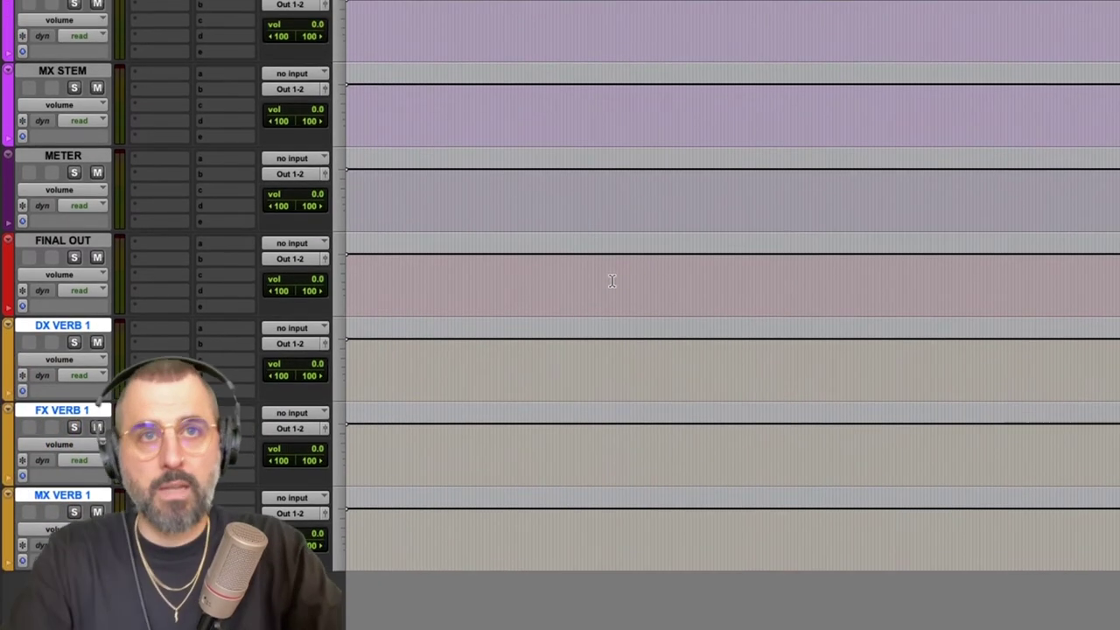
{"action": "scroll", "coordinate": [613, 241], "scroll_direction": "up", "scroll_amount": 10}
Make DX PROC and FX PROC solo safe, then select all the routing aux tracks
{"action": "scroll", "coordinate": [612, 320], "scroll_direction": "up", "scroll_amount": 3}
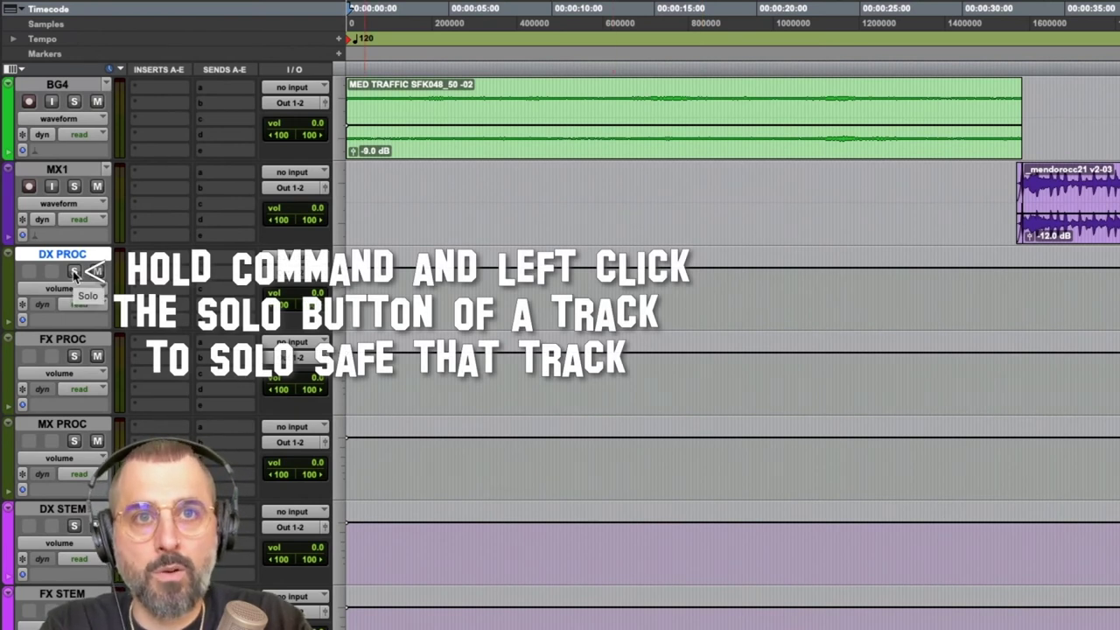
{"action": "left_click", "coordinate": [76, 273], "text": "super"}
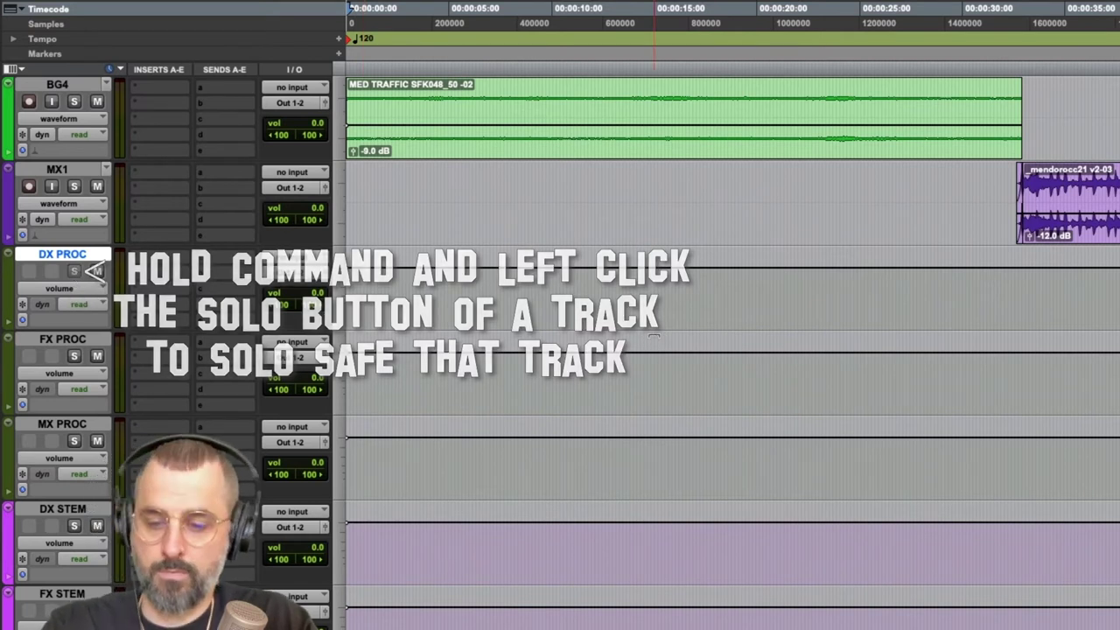
{"action": "left_click", "coordinate": [75, 356], "text": "super"}
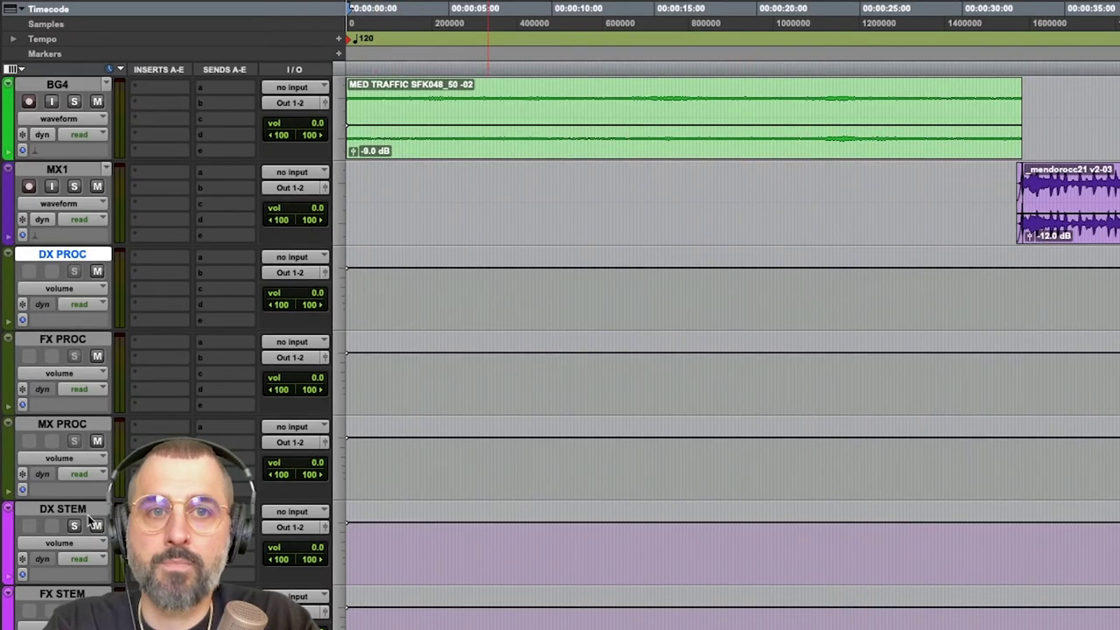
{"action": "left_click", "coordinate": [445, 505]}
{"action": "scroll", "coordinate": [446, 503], "scroll_direction": "down", "scroll_amount": 8}
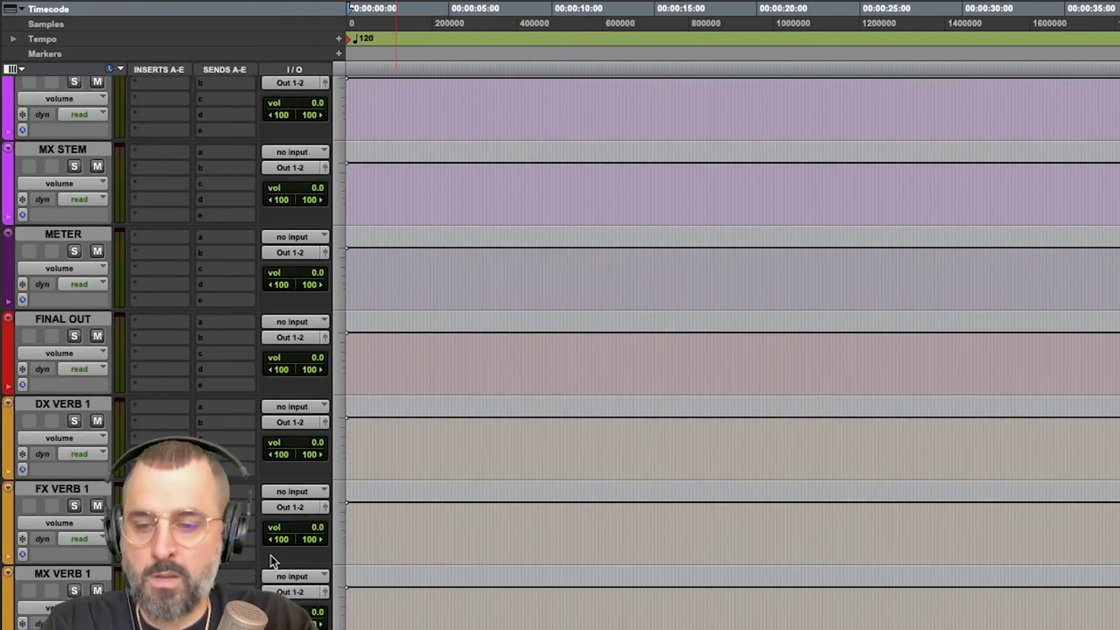
{"action": "key", "text": "ctrl+a"}
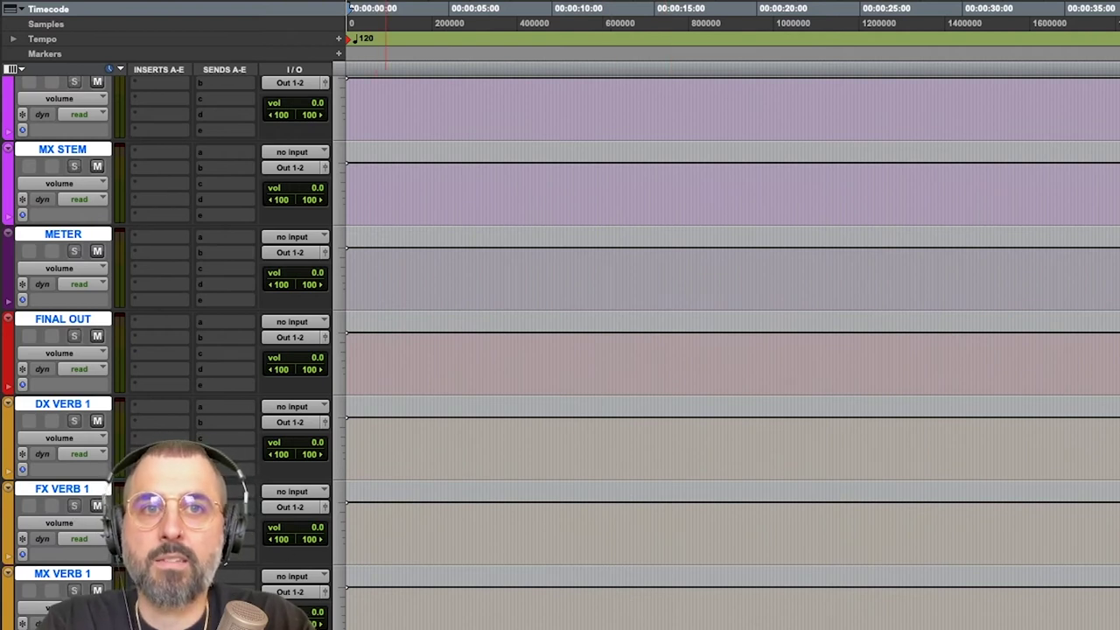
{"action": "scroll", "coordinate": [637, 604], "scroll_direction": "up", "scroll_amount": 5}
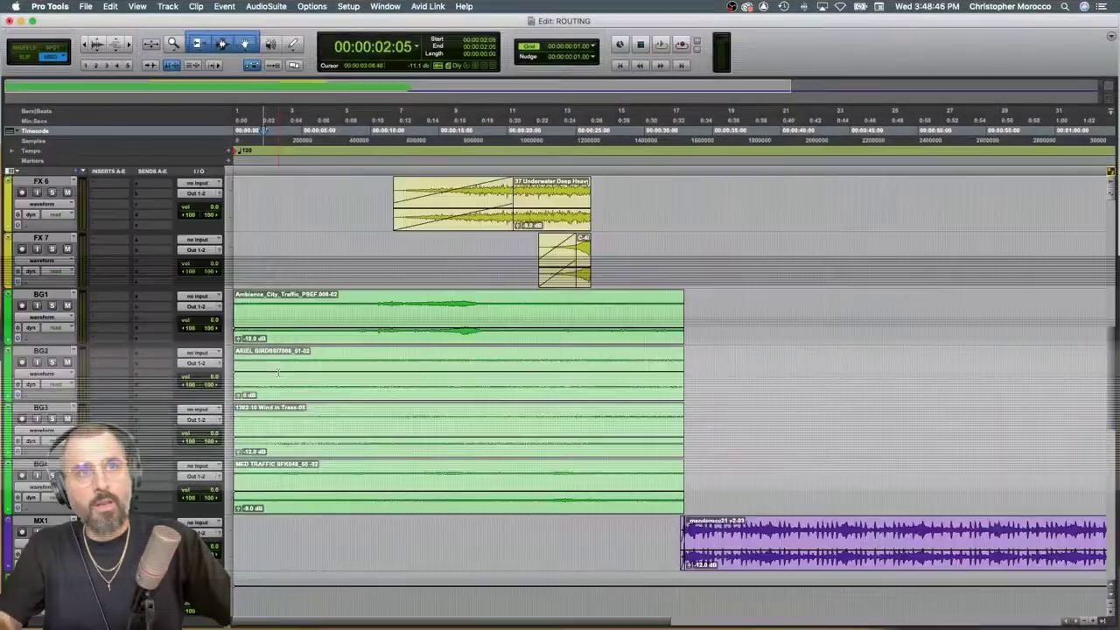
Select DX 1–DX 4 and route DX 1 and DX 2 outputs to the DX PROC bus
{"action": "scroll", "coordinate": [278, 373], "scroll_direction": "up", "scroll_amount": 10}
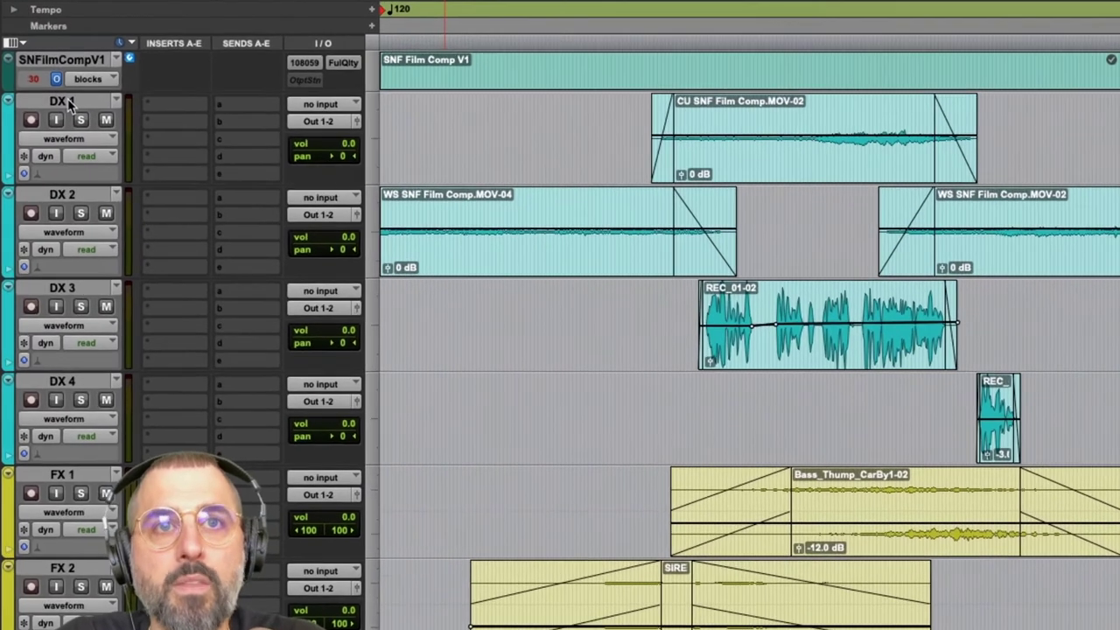
{"action": "left_click", "coordinate": [70, 101]}
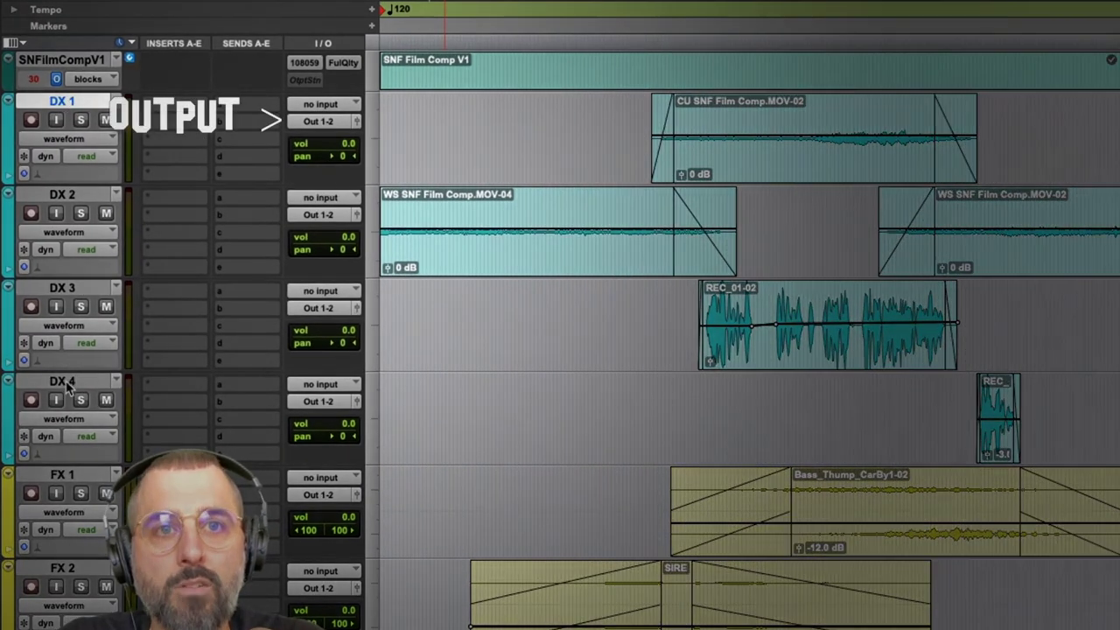
{"action": "left_click", "coordinate": [66, 383], "text": "shift"}
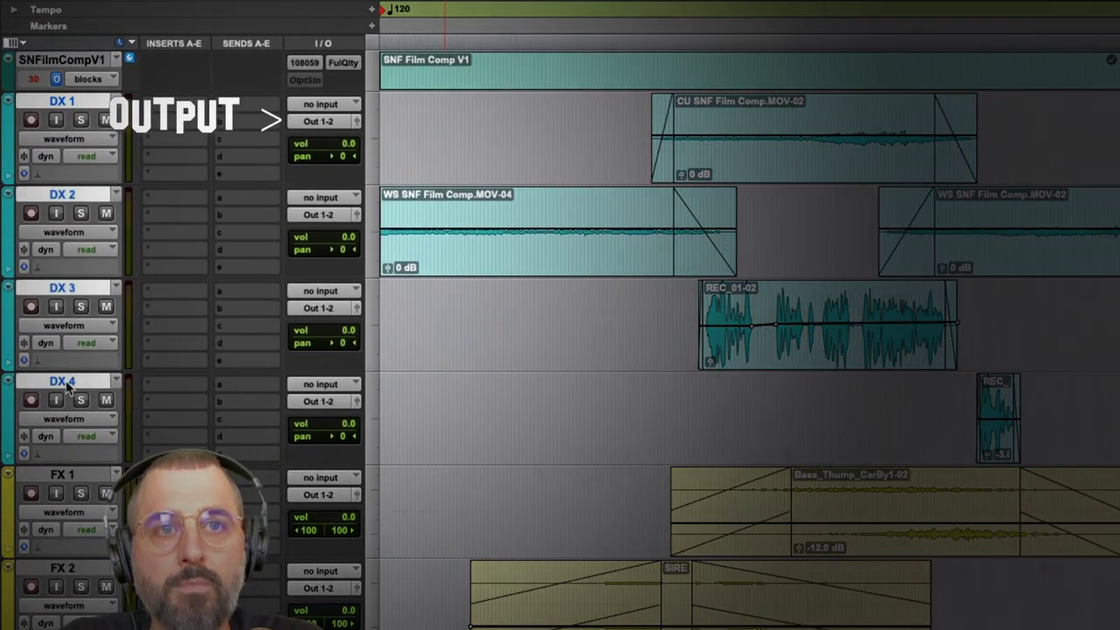
{"action": "left_click", "coordinate": [307, 123]}
{"action": "mouse_move", "coordinate": [328, 121]}
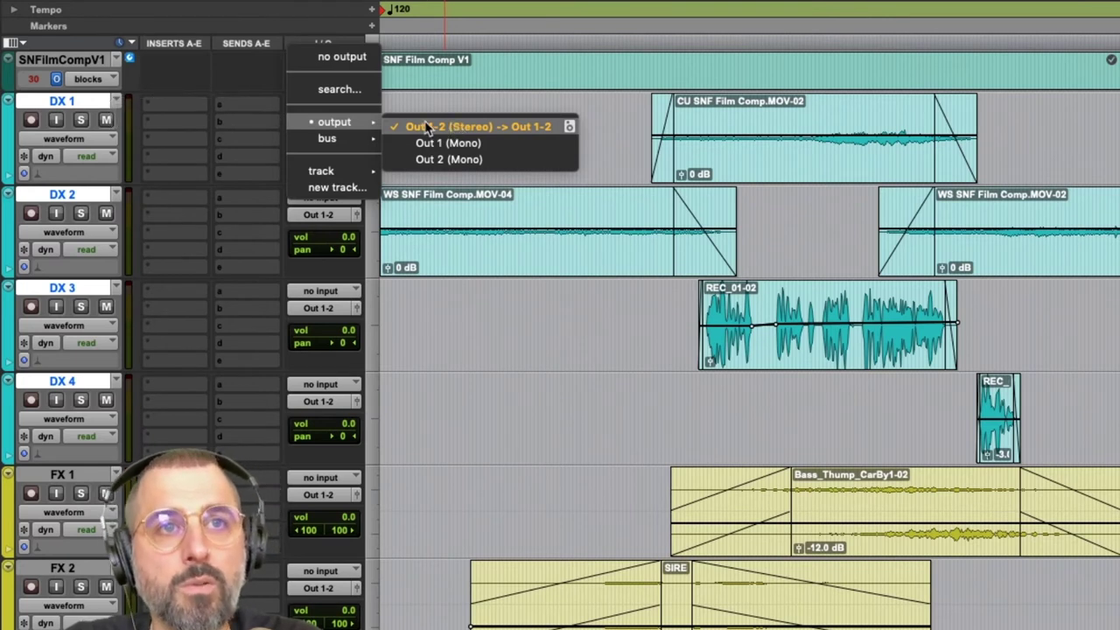
{"action": "mouse_move", "coordinate": [343, 144]}
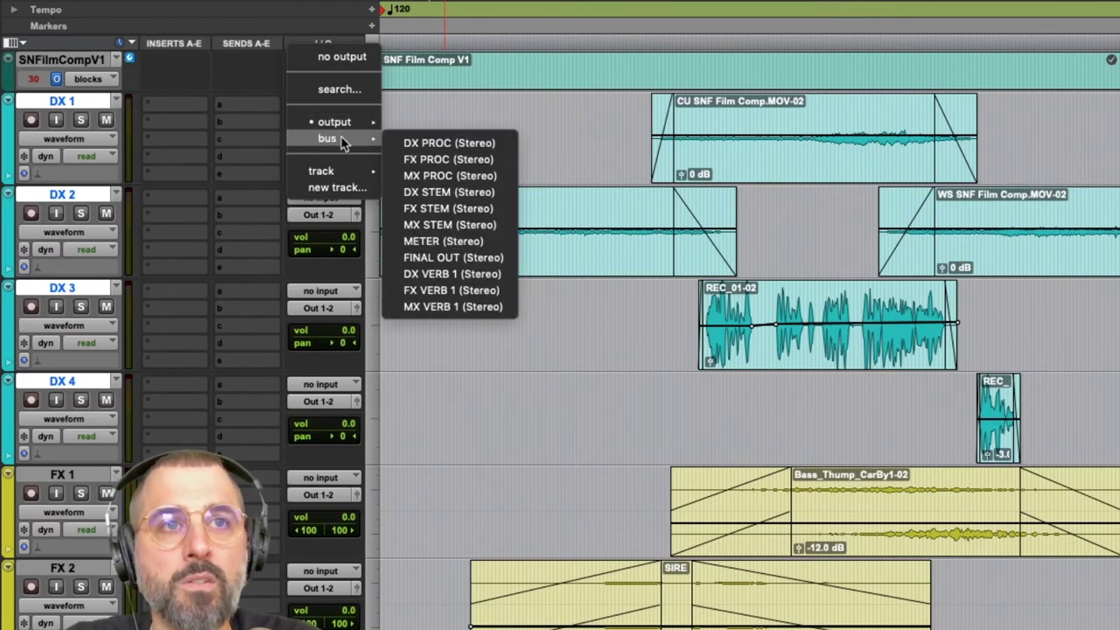
{"action": "left_click", "coordinate": [453, 142]}
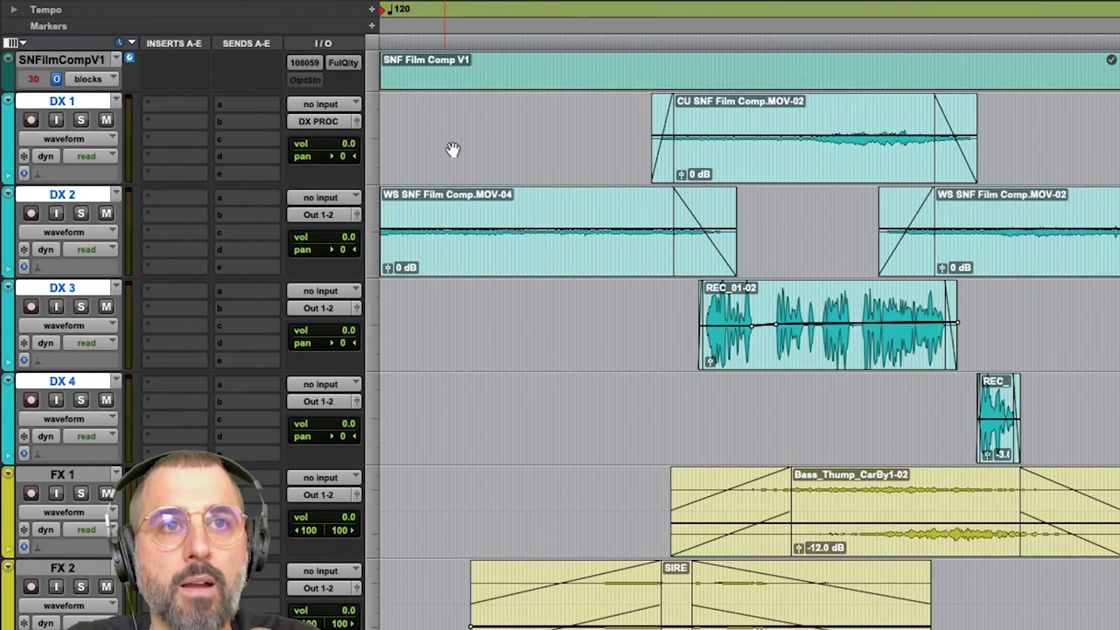
{"action": "left_click", "coordinate": [320, 215]}
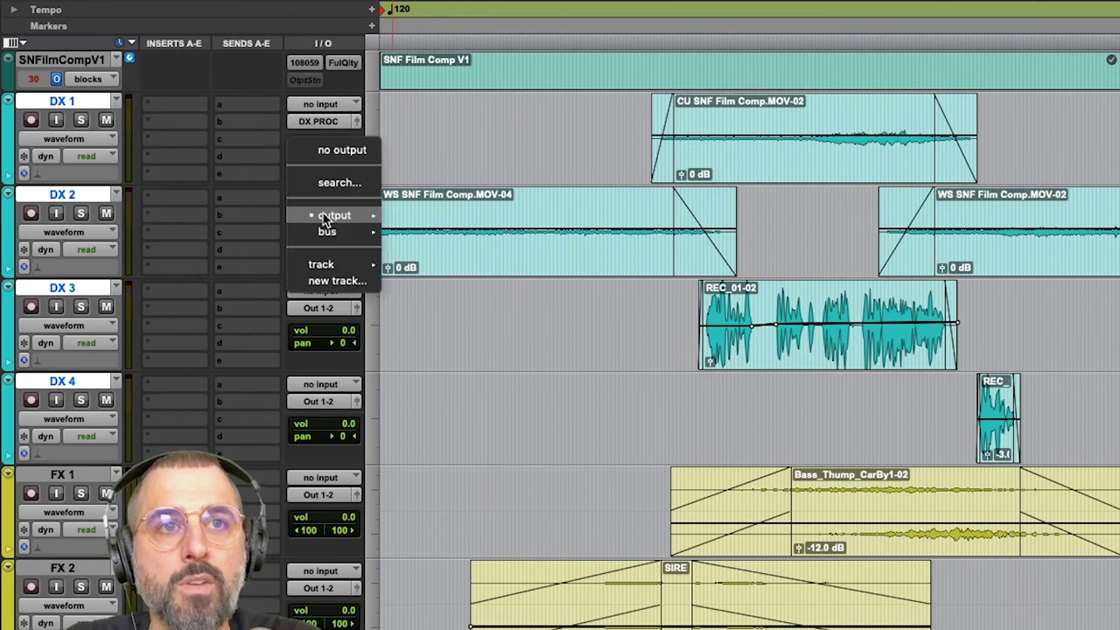
{"action": "mouse_move", "coordinate": [324, 230]}
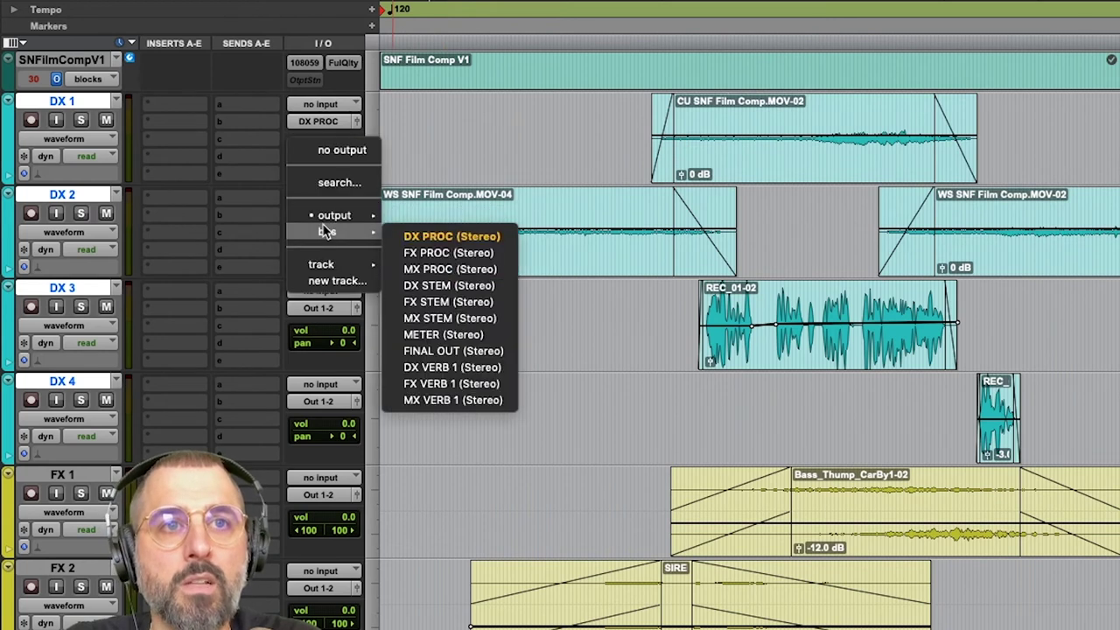
{"action": "left_click", "coordinate": [428, 237]}
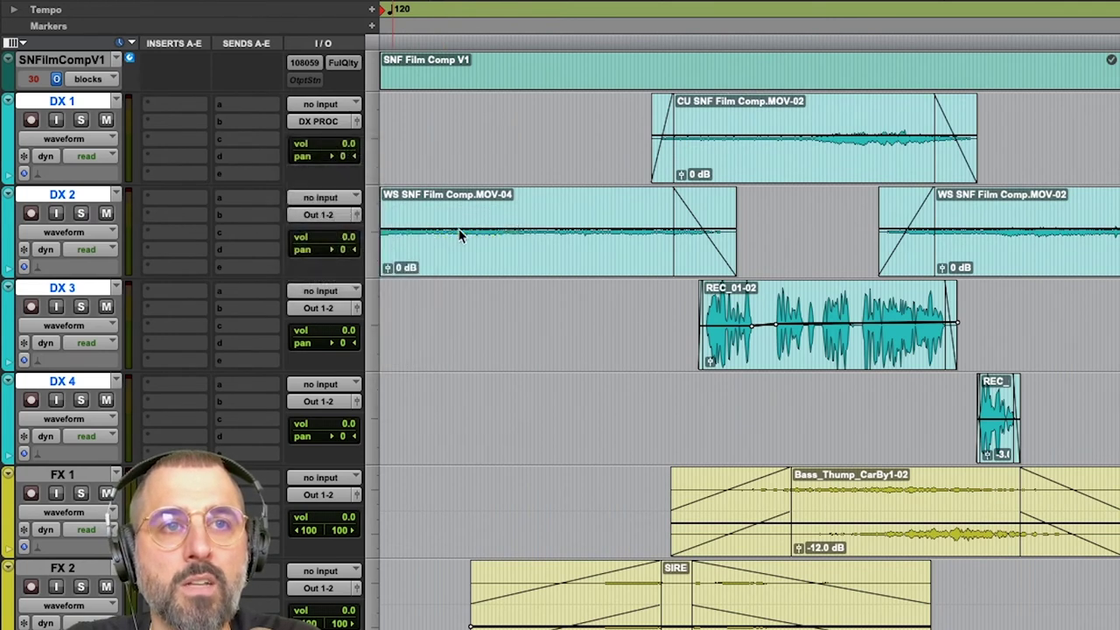
Route DX 3 and DX 4 outputs to DX PROC and clear the stray time selection
{"action": "left_click", "coordinate": [329, 310]}
{"action": "mouse_move", "coordinate": [326, 325]}
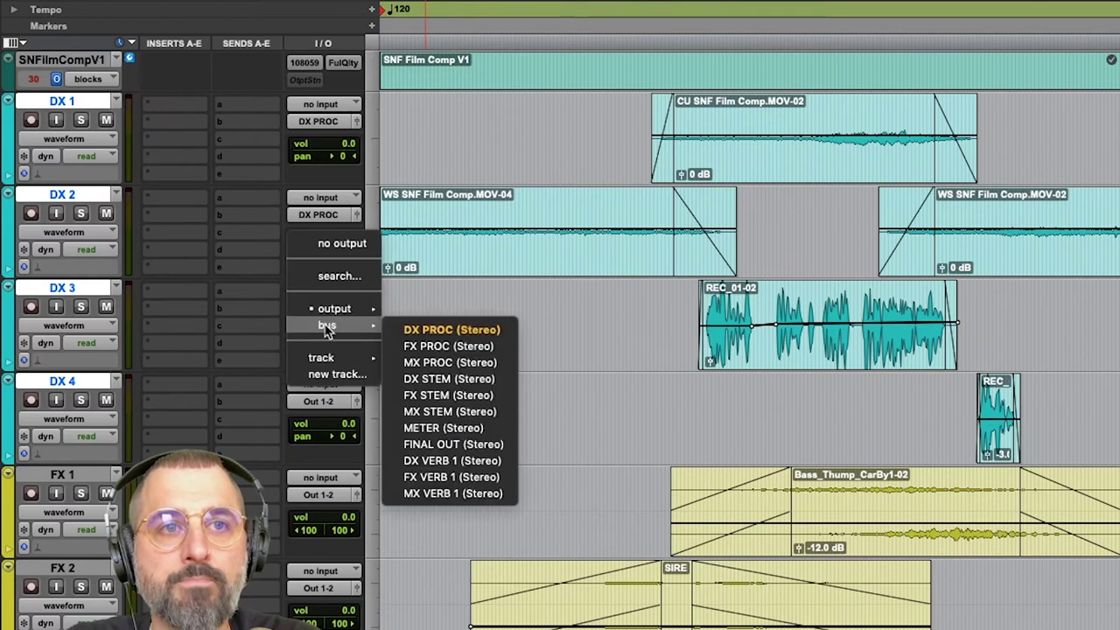
{"action": "left_click", "coordinate": [431, 333]}
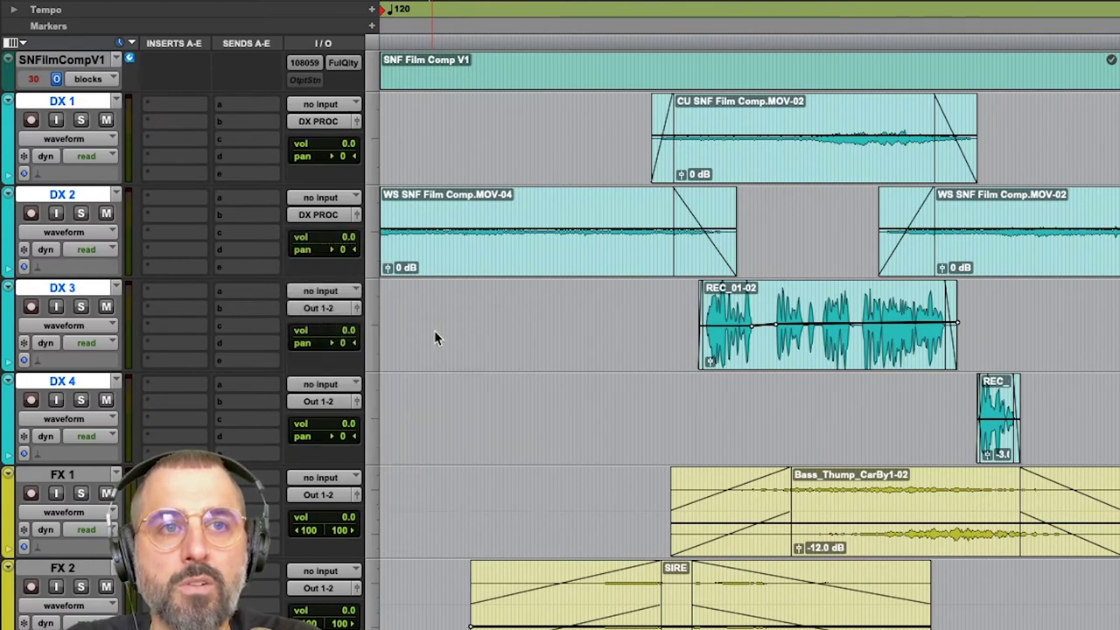
{"action": "left_click", "coordinate": [319, 402]}
{"action": "mouse_move", "coordinate": [349, 418]}
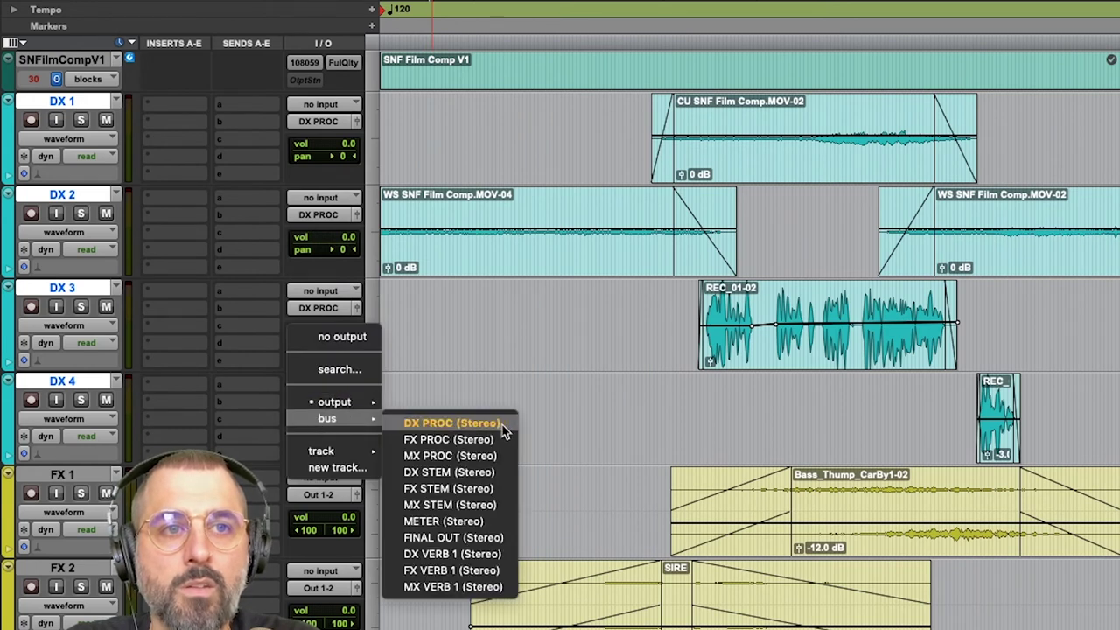
{"action": "key", "text": "Escape"}
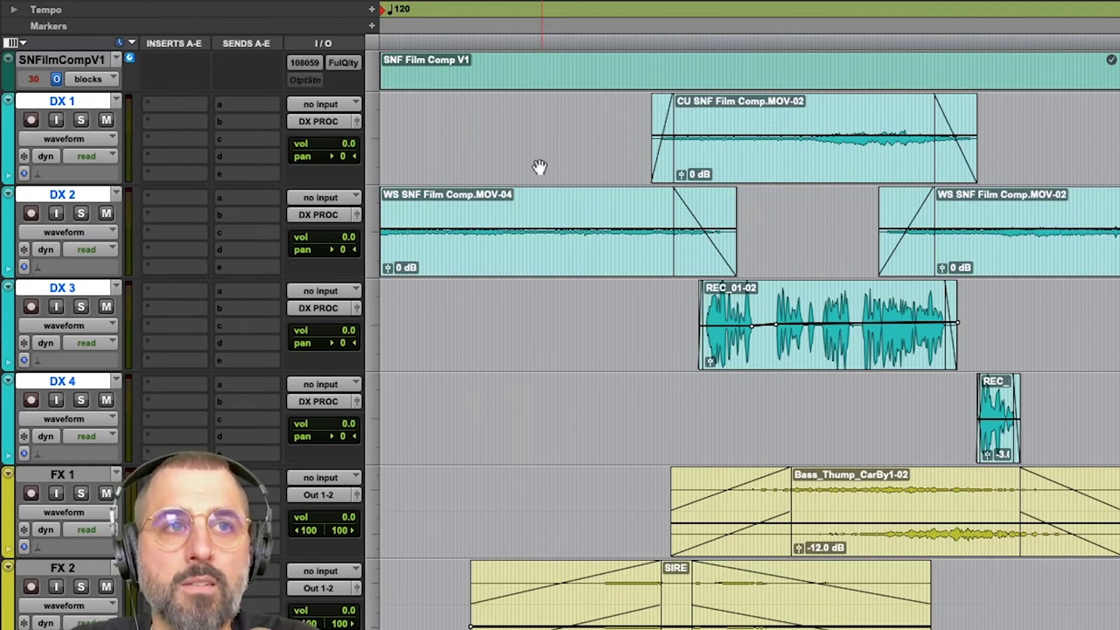
{"action": "left_click_drag", "start_coordinate": [558, 117], "coordinate": [1021, 301]}
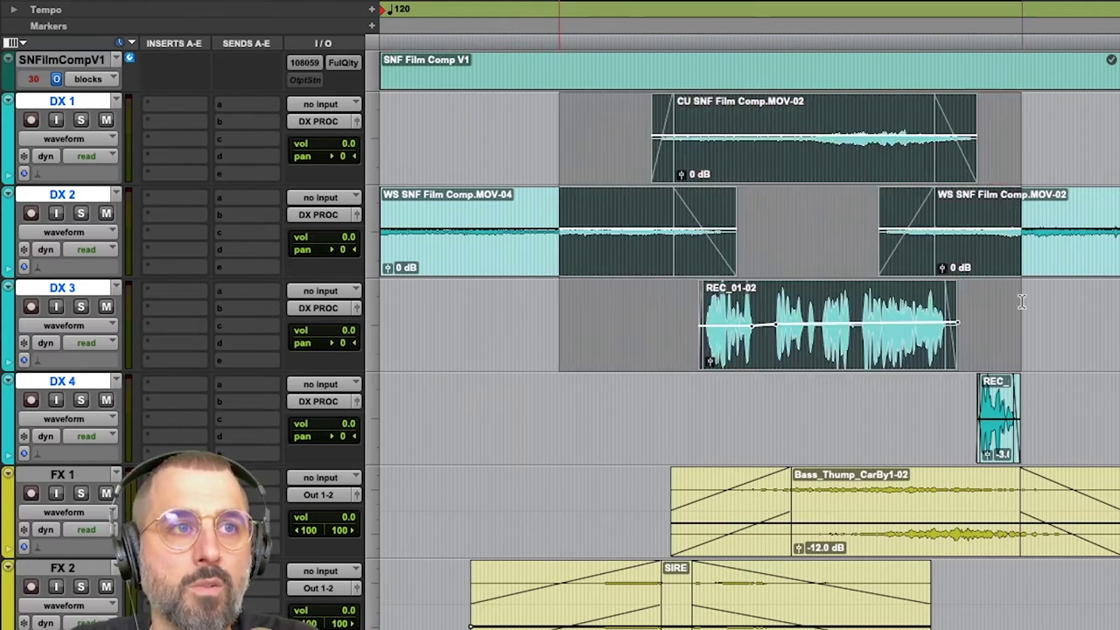
{"action": "left_click", "coordinate": [642, 299]}
{"action": "scroll", "coordinate": [582, 353], "scroll_direction": "down", "scroll_amount": 5}
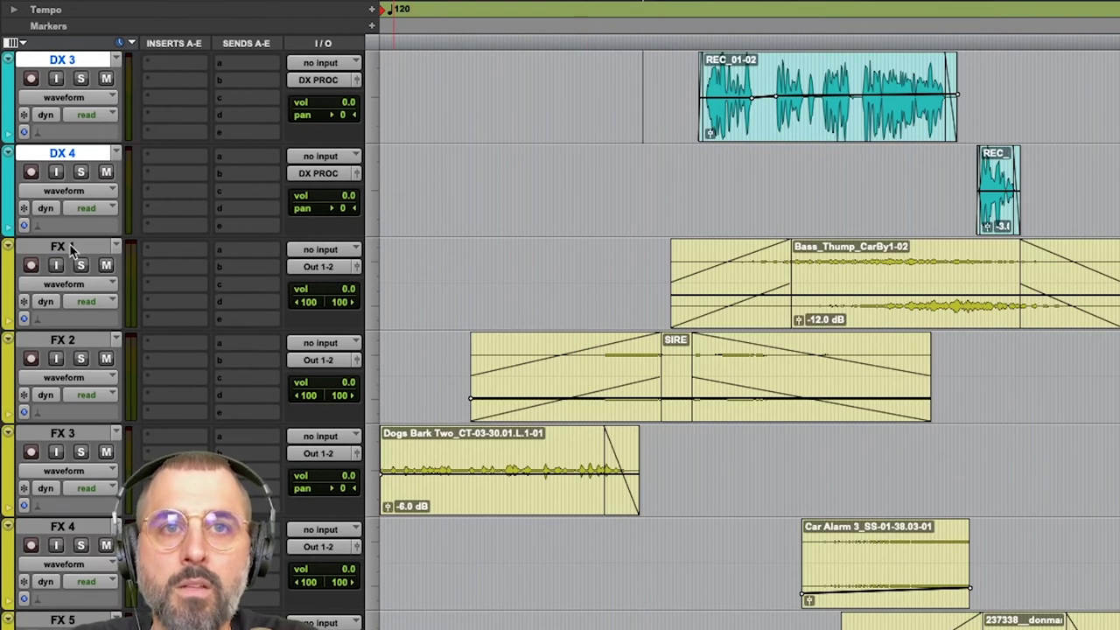
Route the outputs of FX 7 and BG1–BG4 to the FX PROC bus
{"action": "left_click", "coordinate": [73, 249]}
{"action": "scroll", "coordinate": [73, 249], "scroll_direction": "down", "scroll_amount": 10}
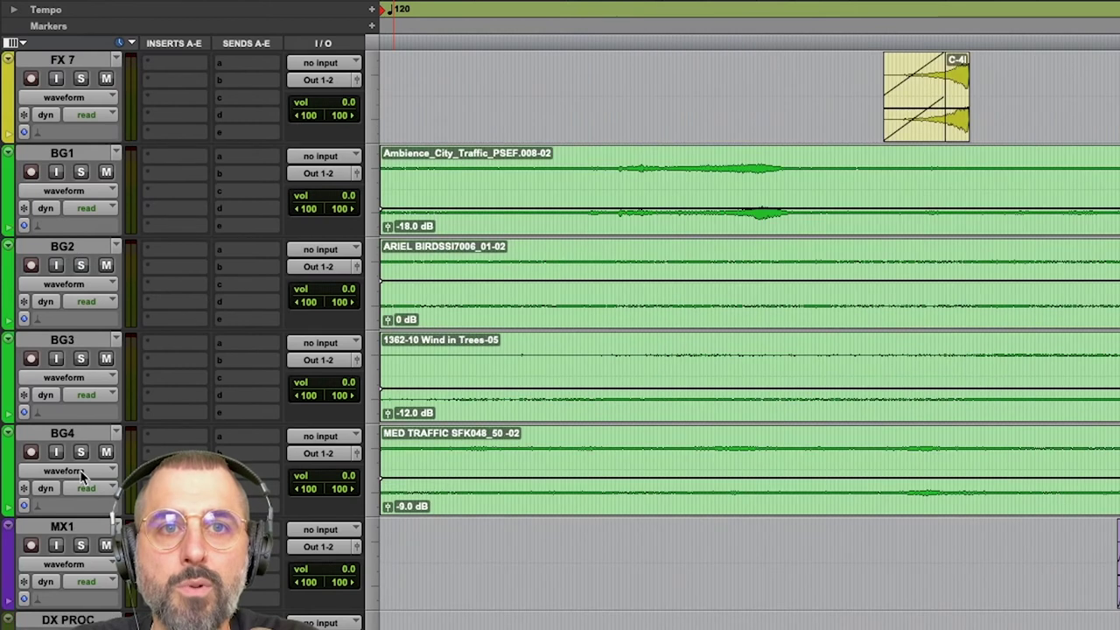
{"action": "left_click", "coordinate": [70, 437], "text": "shift"}
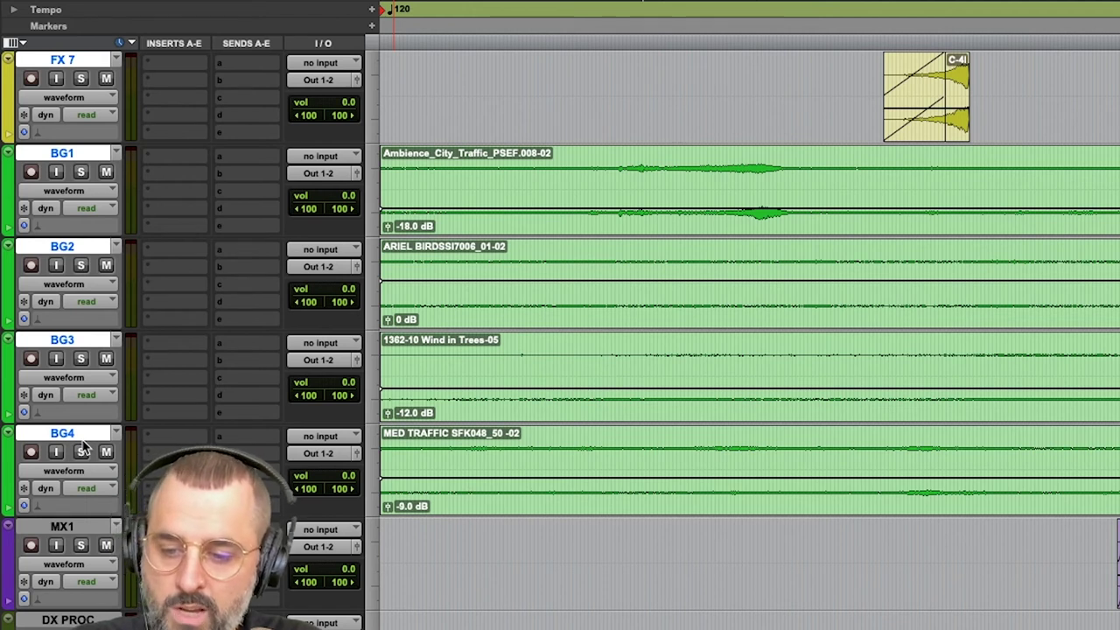
{"action": "left_click", "coordinate": [316, 361]}
{"action": "mouse_move", "coordinate": [333, 360]}
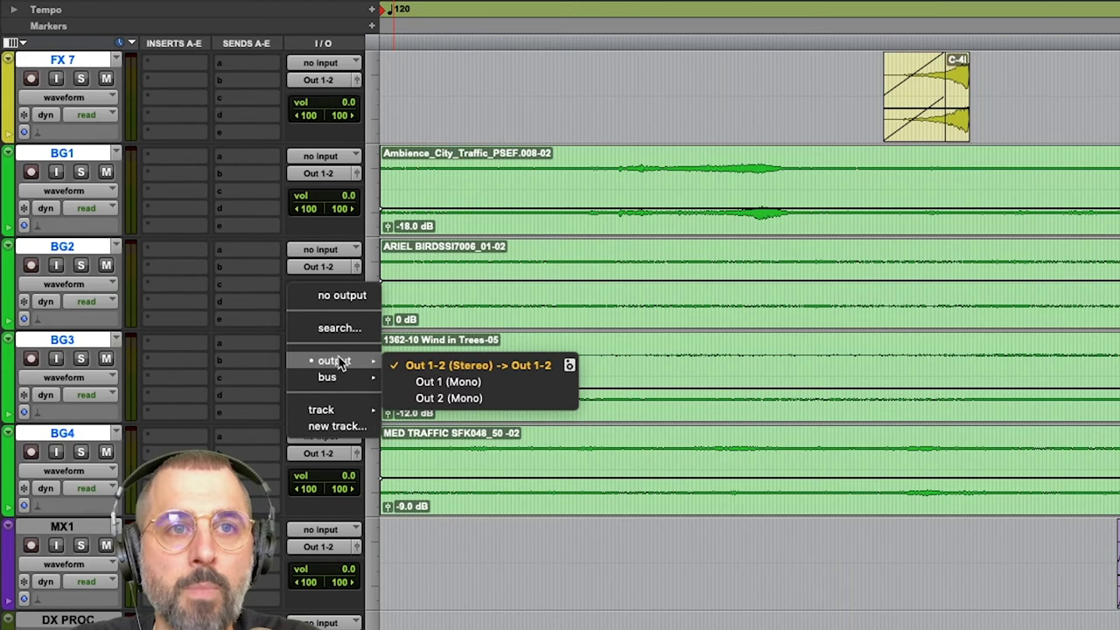
{"action": "mouse_move", "coordinate": [341, 383]}
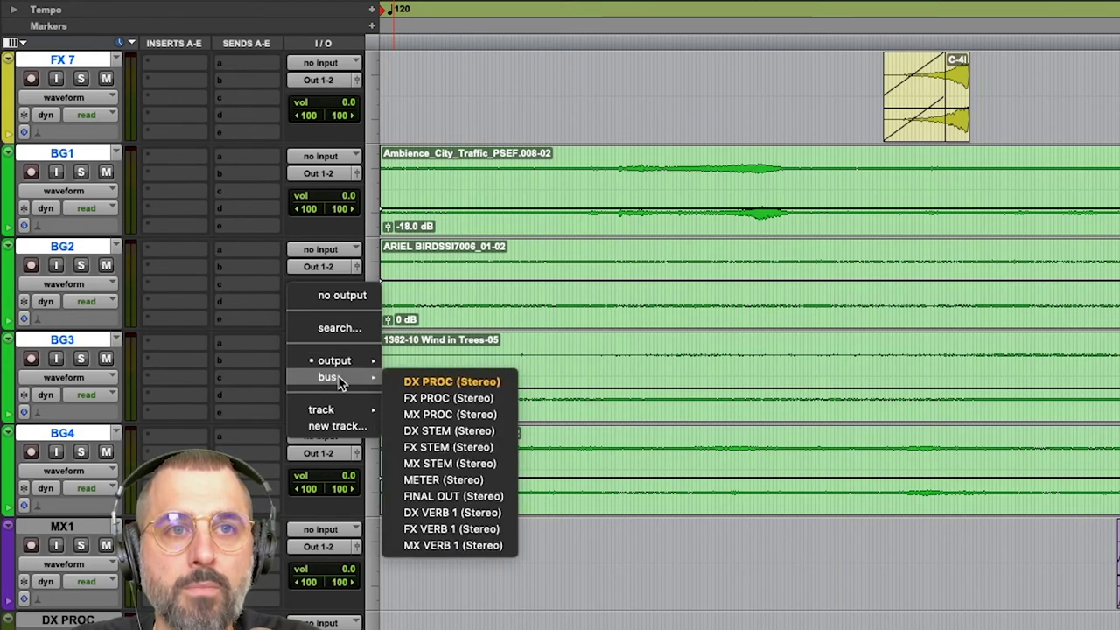
{"action": "left_click", "coordinate": [429, 398], "text": "alt+shift"}
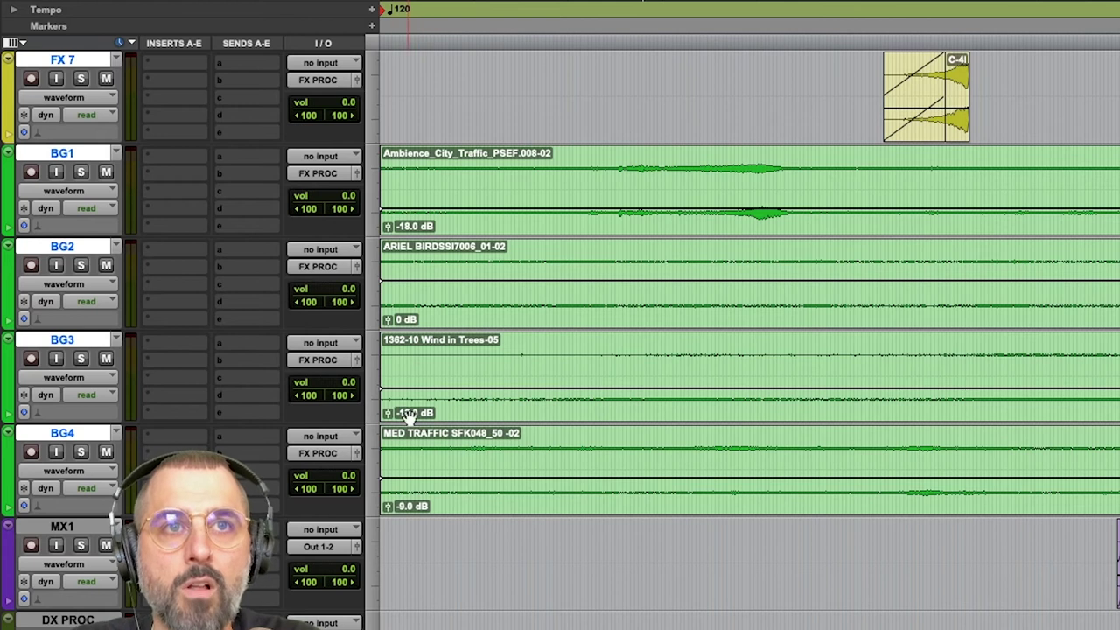
{"action": "scroll", "coordinate": [409, 416], "scroll_direction": "up", "scroll_amount": 10}
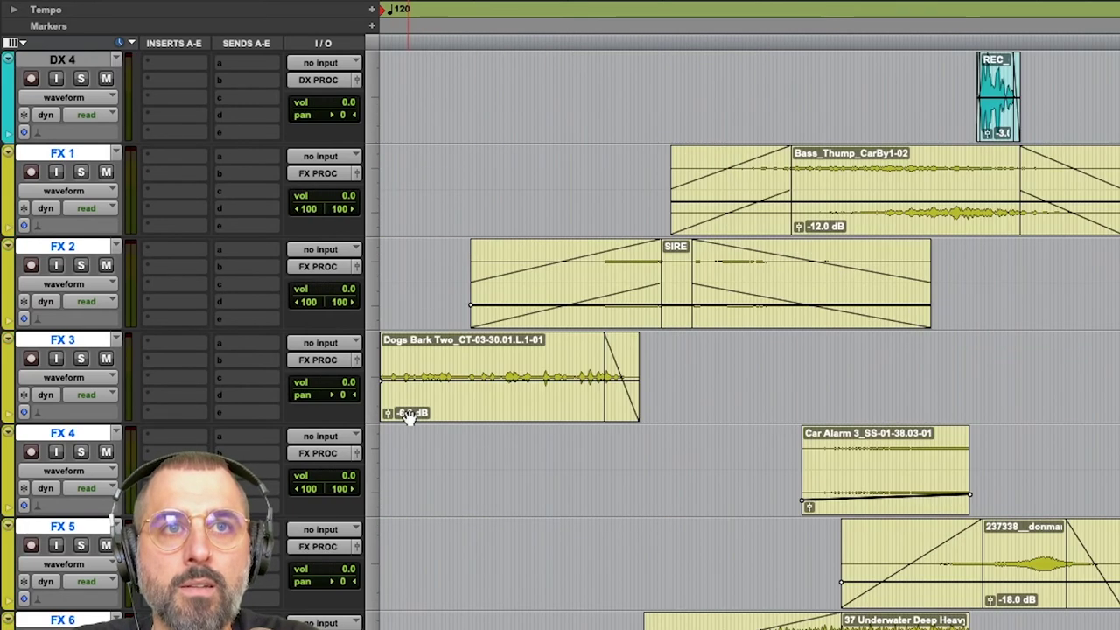
{"action": "scroll", "coordinate": [33, 169], "scroll_direction": "down", "scroll_amount": 10}
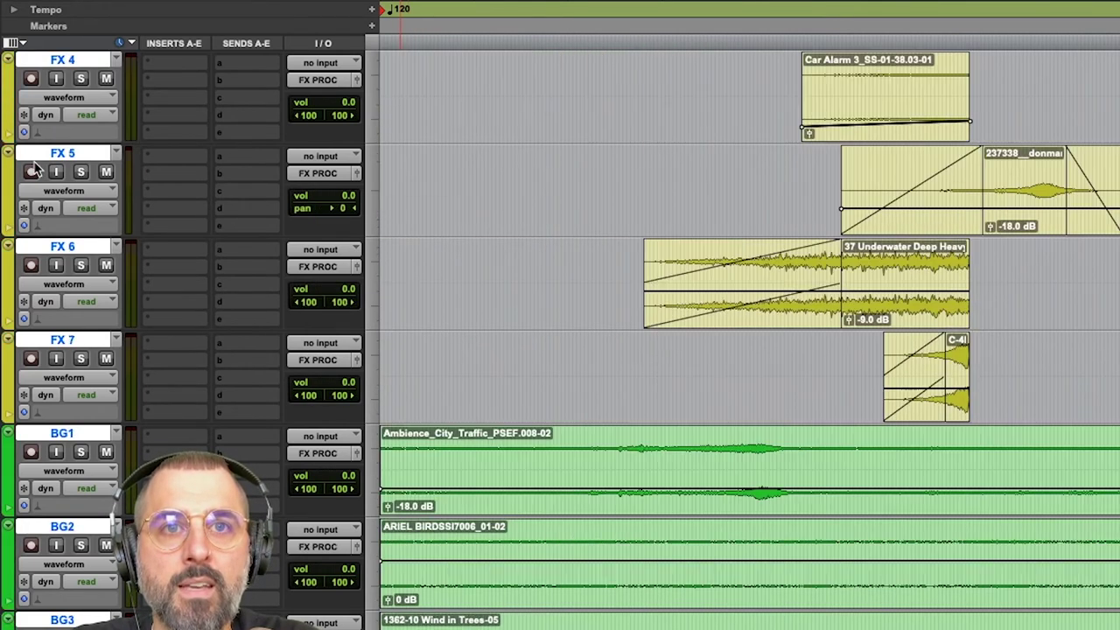
{"action": "scroll", "coordinate": [81, 276], "scroll_direction": "down", "scroll_amount": 4}
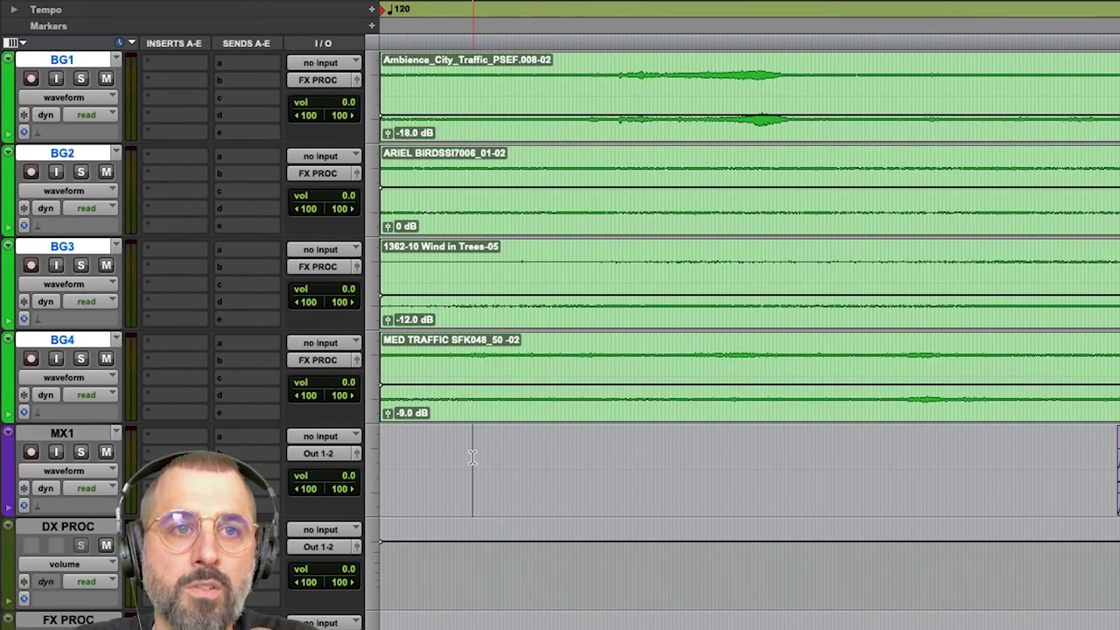
{"action": "left_click", "coordinate": [316, 455]}
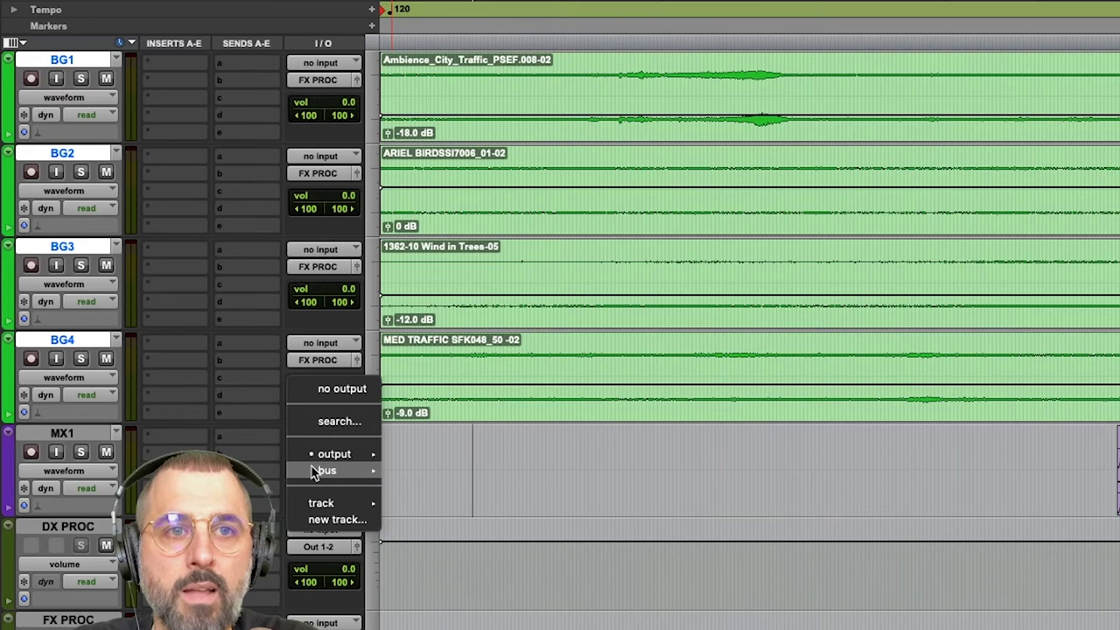
{"action": "mouse_move", "coordinate": [324, 471]}
{"action": "left_click", "coordinate": [730, 463]}
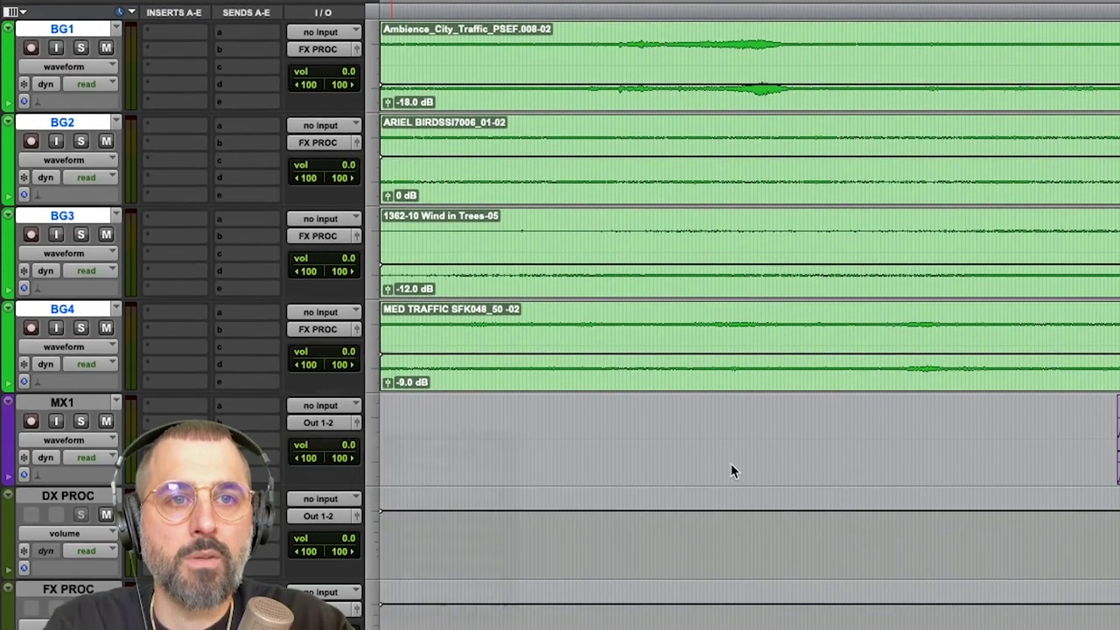
{"action": "scroll", "coordinate": [758, 427], "scroll_direction": "down", "scroll_amount": 4}
{"action": "scroll", "coordinate": [758, 401], "scroll_direction": "down", "scroll_amount": 10}
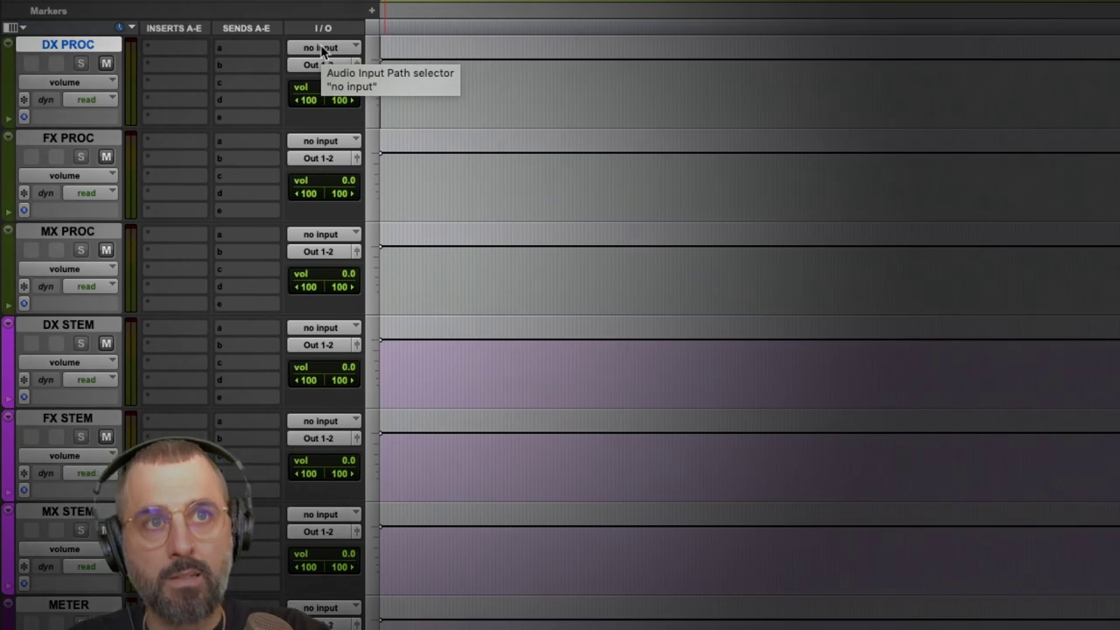
Set the inputs of the DX, FX and MX PROC aux tracks to their matching PROC buses
{"action": "left_click", "coordinate": [322, 33]}
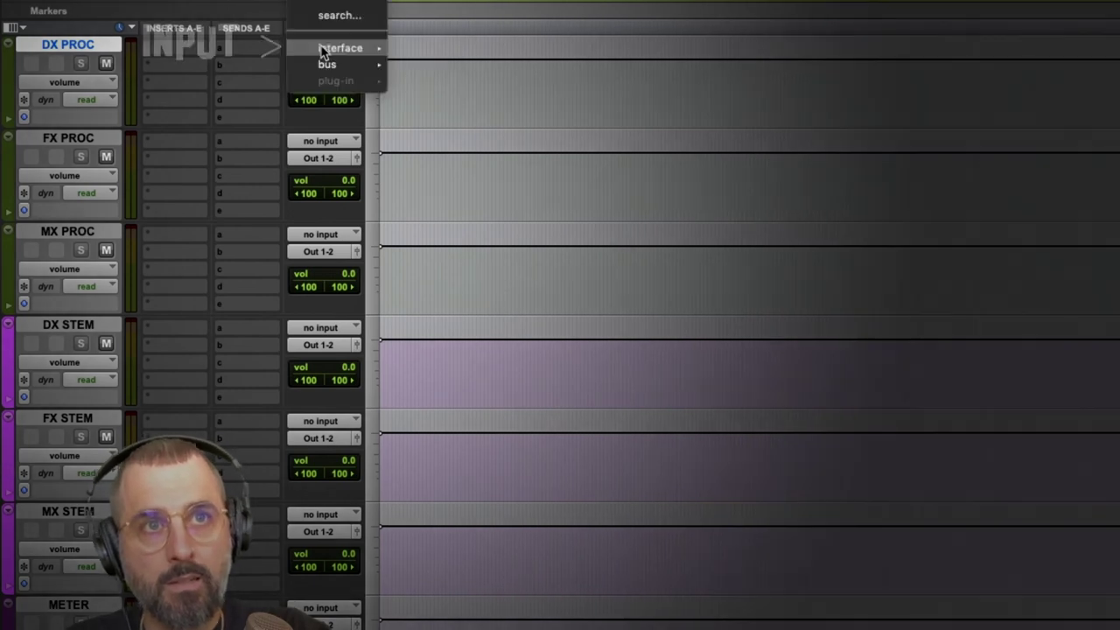
{"action": "mouse_move", "coordinate": [327, 64]}
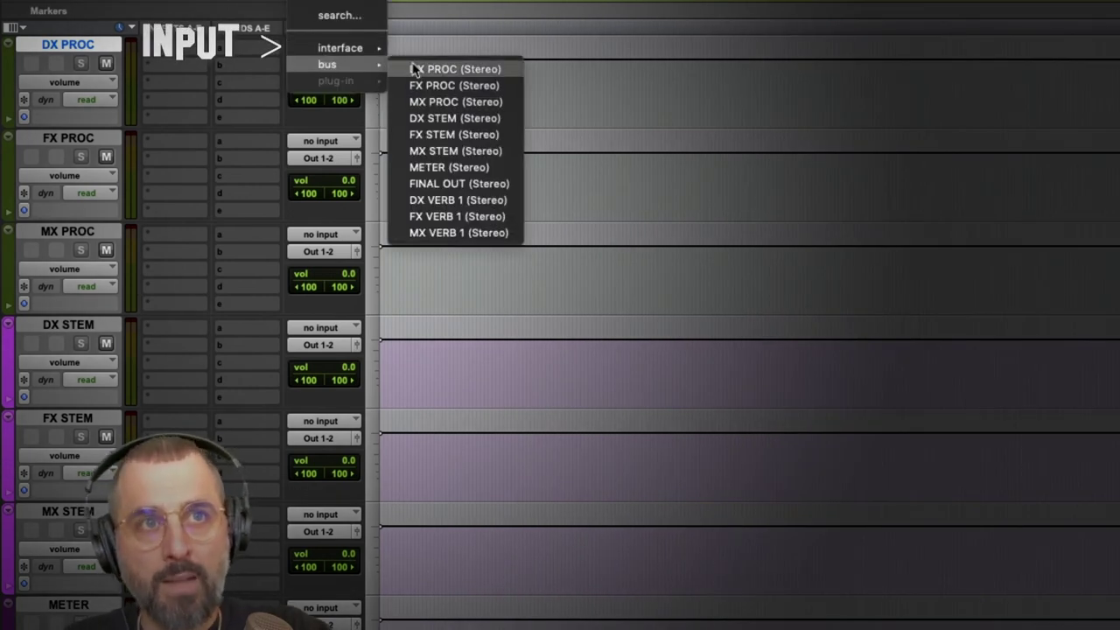
{"action": "left_click", "coordinate": [452, 69]}
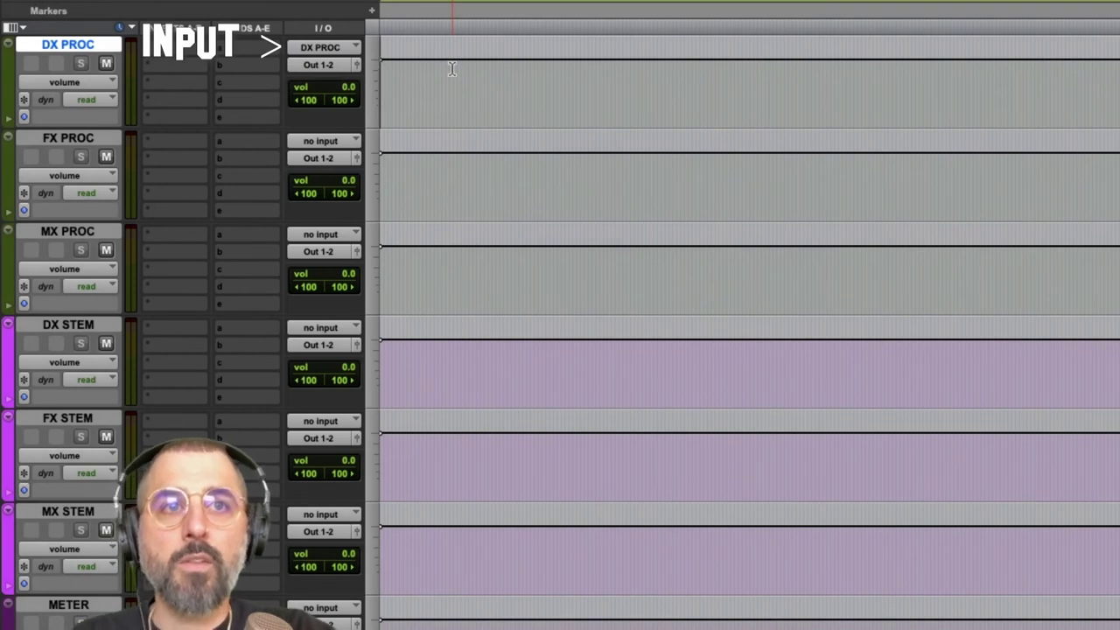
{"action": "left_click", "coordinate": [55, 140]}
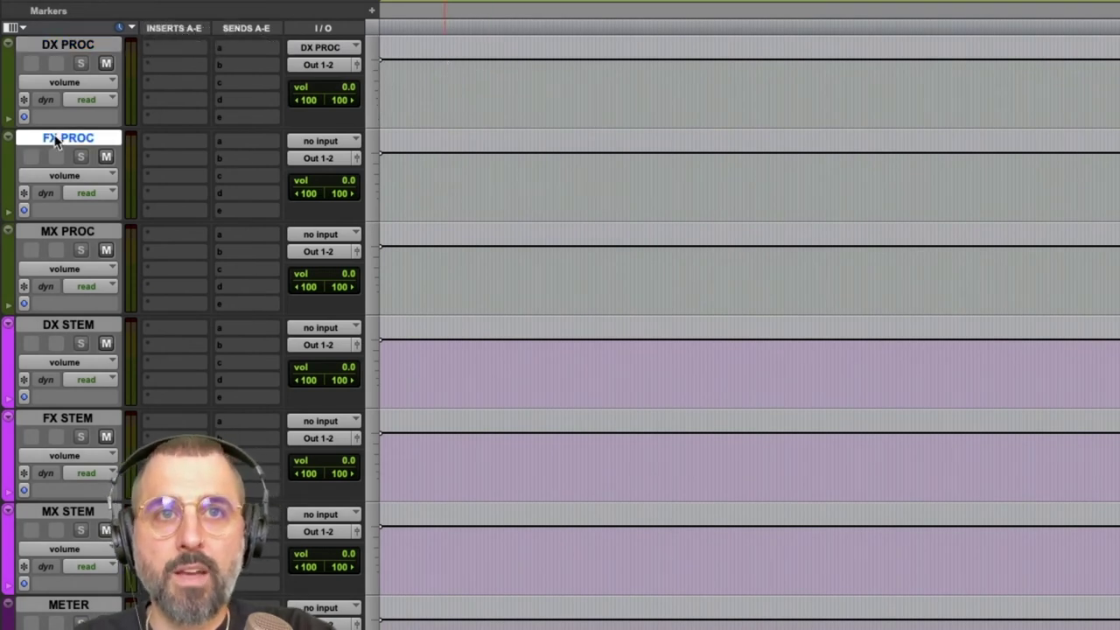
{"action": "left_click", "coordinate": [333, 143]}
{"action": "mouse_move", "coordinate": [338, 157]}
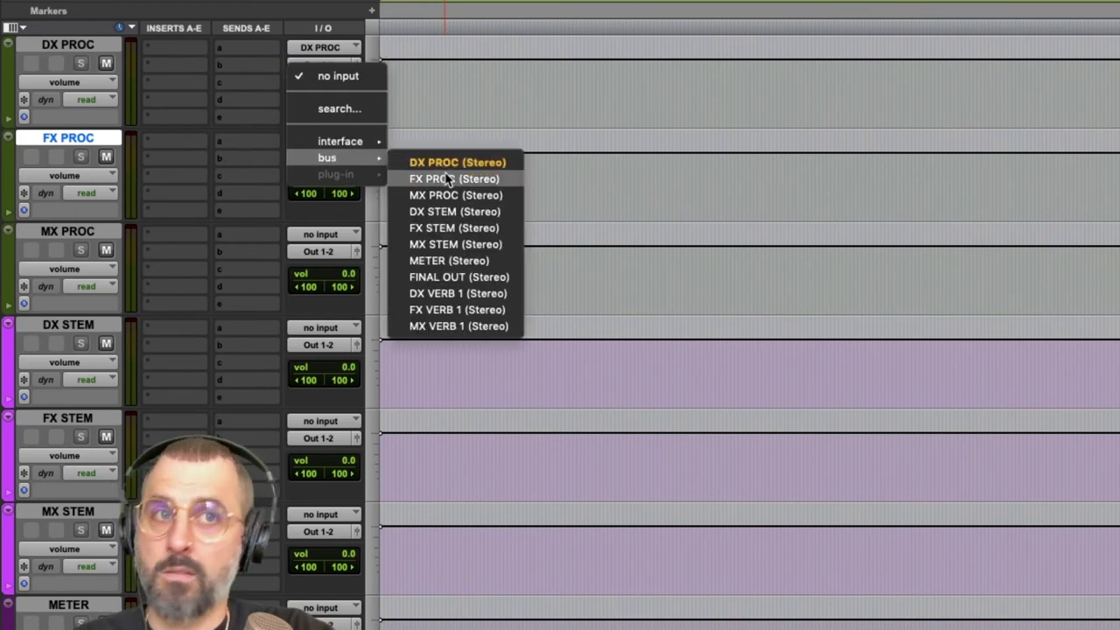
{"action": "key", "text": "Escape"}
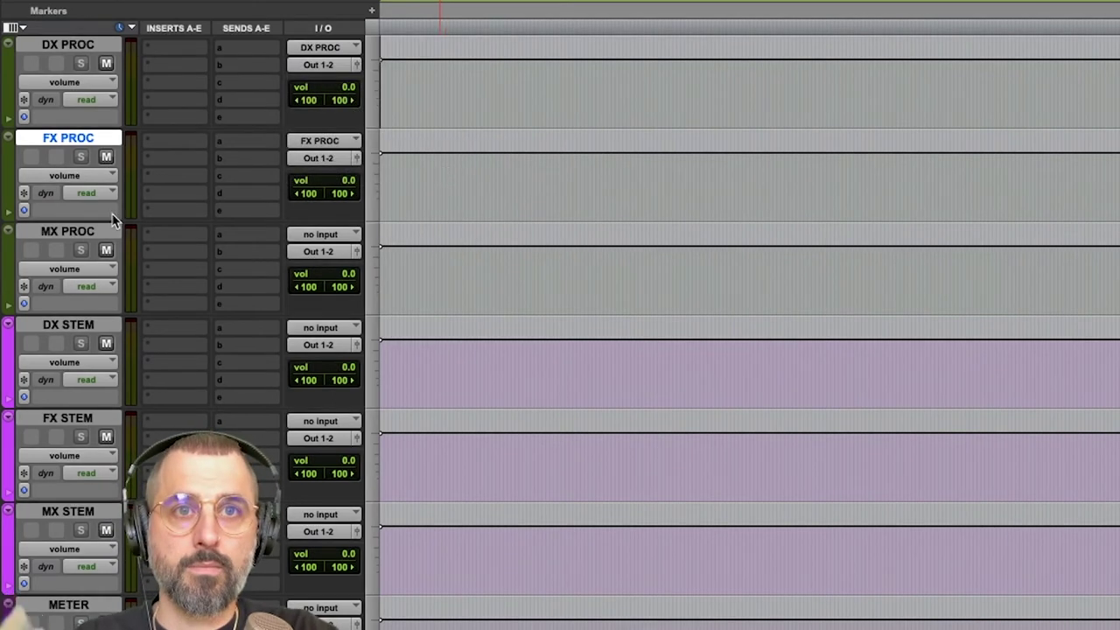
{"action": "left_click", "coordinate": [70, 233]}
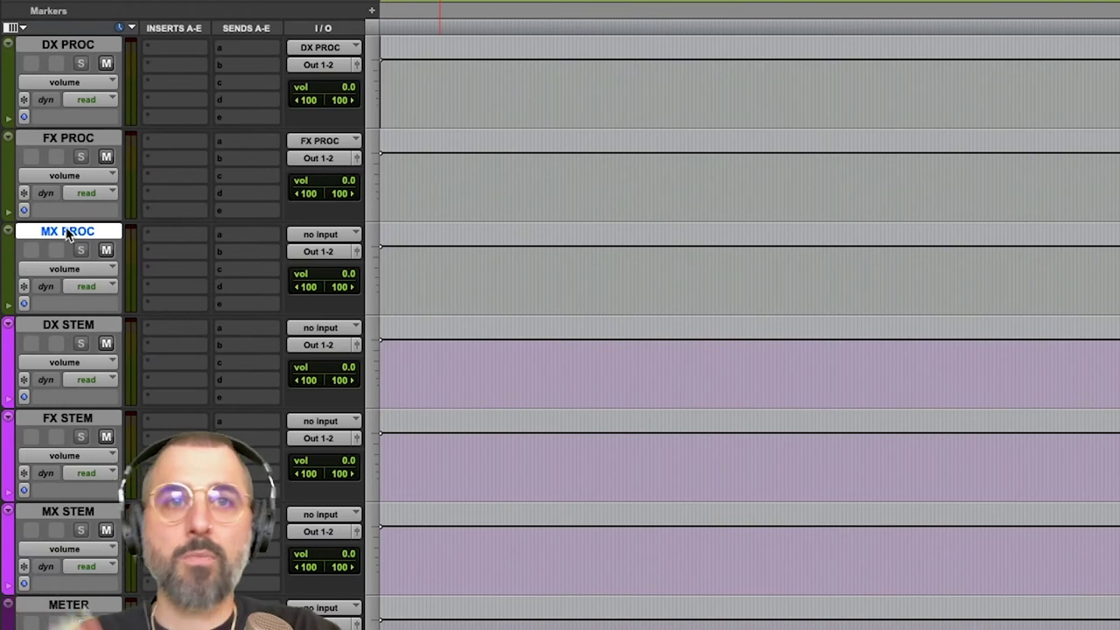
{"action": "left_click", "coordinate": [322, 238]}
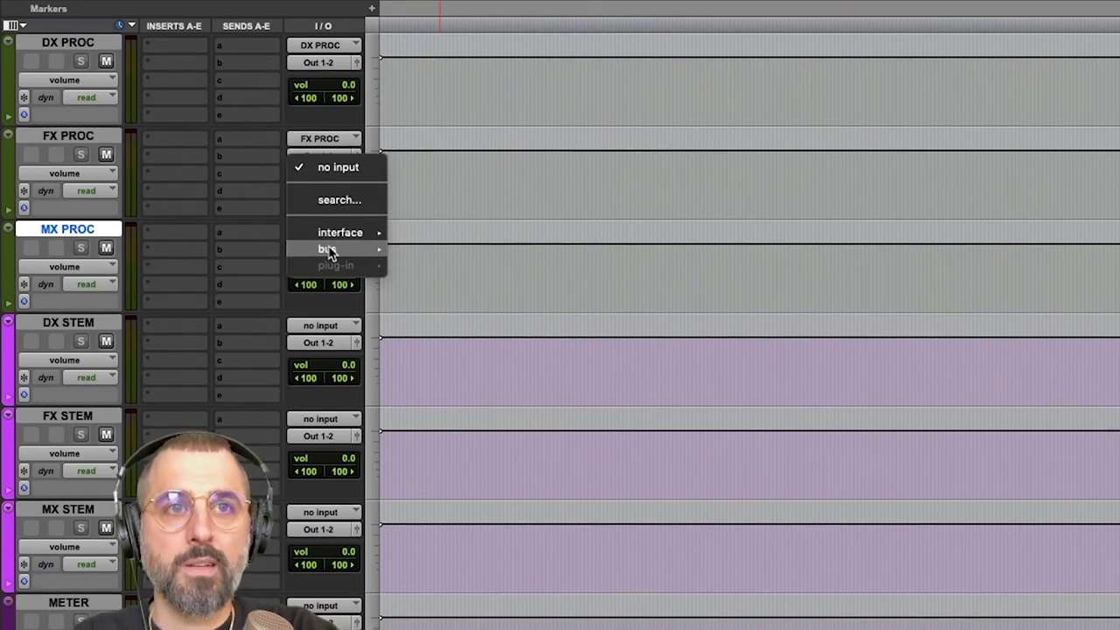
{"action": "mouse_move", "coordinate": [325, 251]}
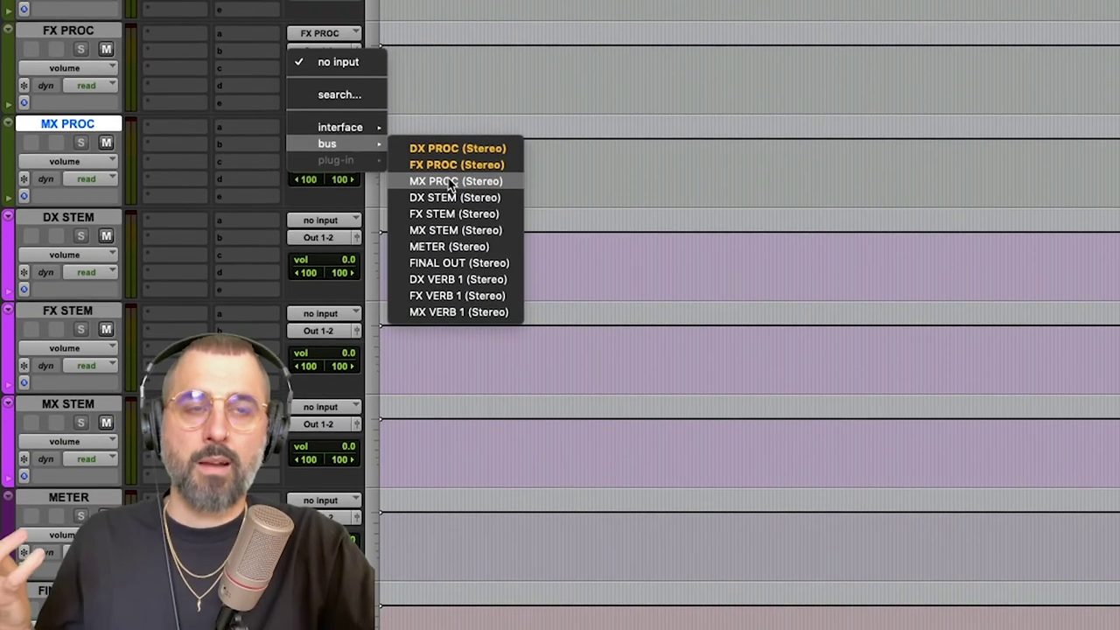
{"action": "left_click", "coordinate": [449, 234]}
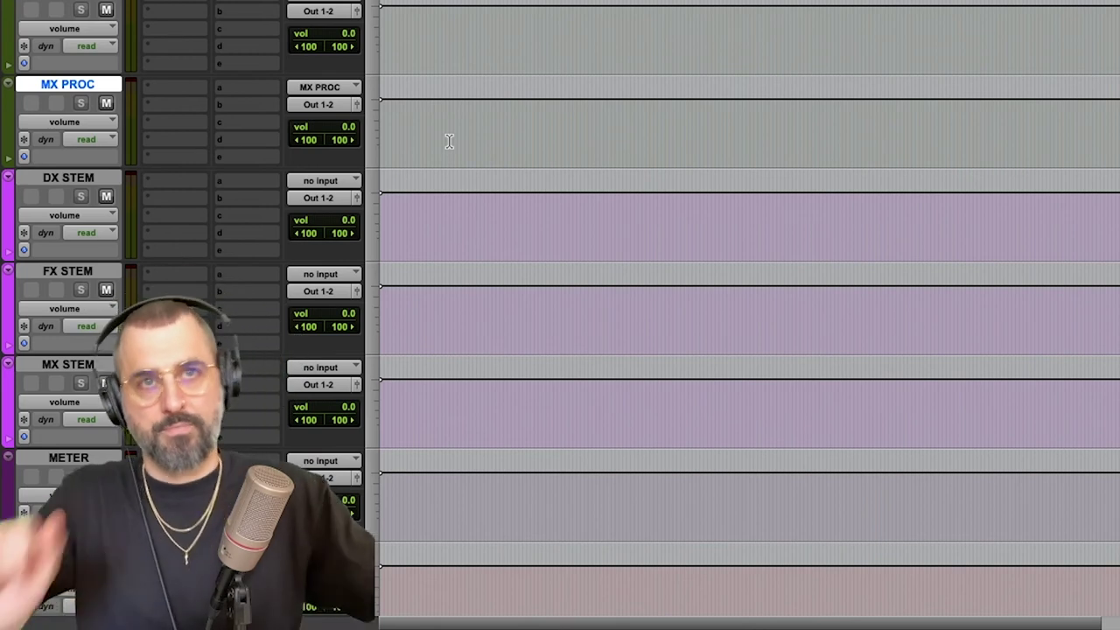
{"action": "scroll", "coordinate": [450, 144], "scroll_direction": "up", "scroll_amount": 3}
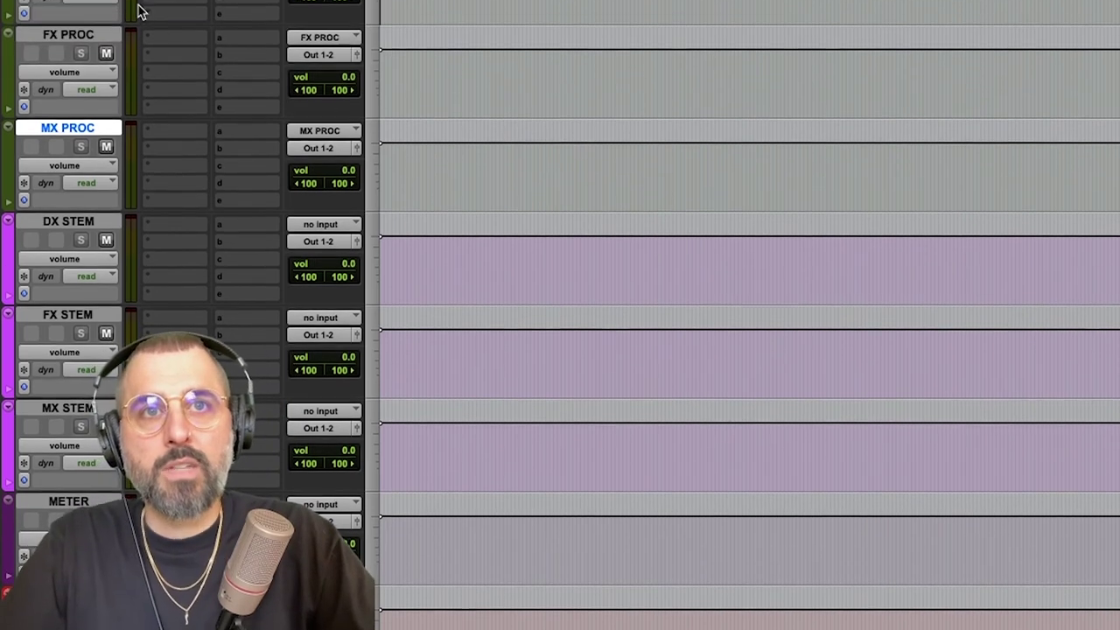
Route DX PROC's output to the DX STEM bus and MX PROC's output to MX STEM, leaving FX PROC unchanged
{"action": "scroll", "coordinate": [225, 25], "scroll_direction": "up", "scroll_amount": 3}
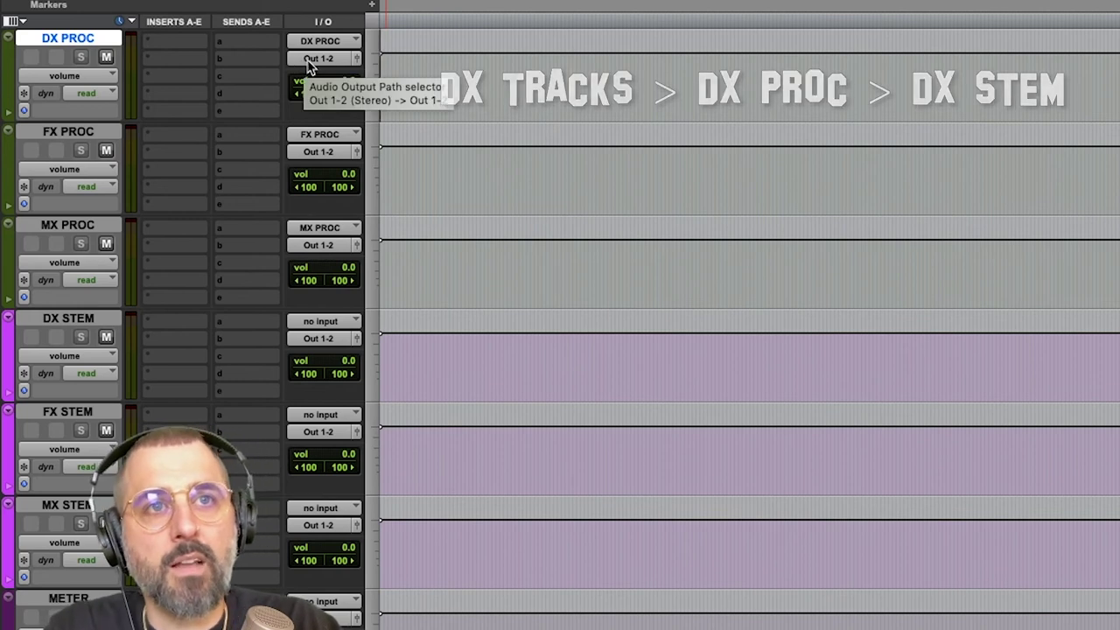
{"action": "left_click", "coordinate": [308, 61]}
{"action": "mouse_move", "coordinate": [311, 76]}
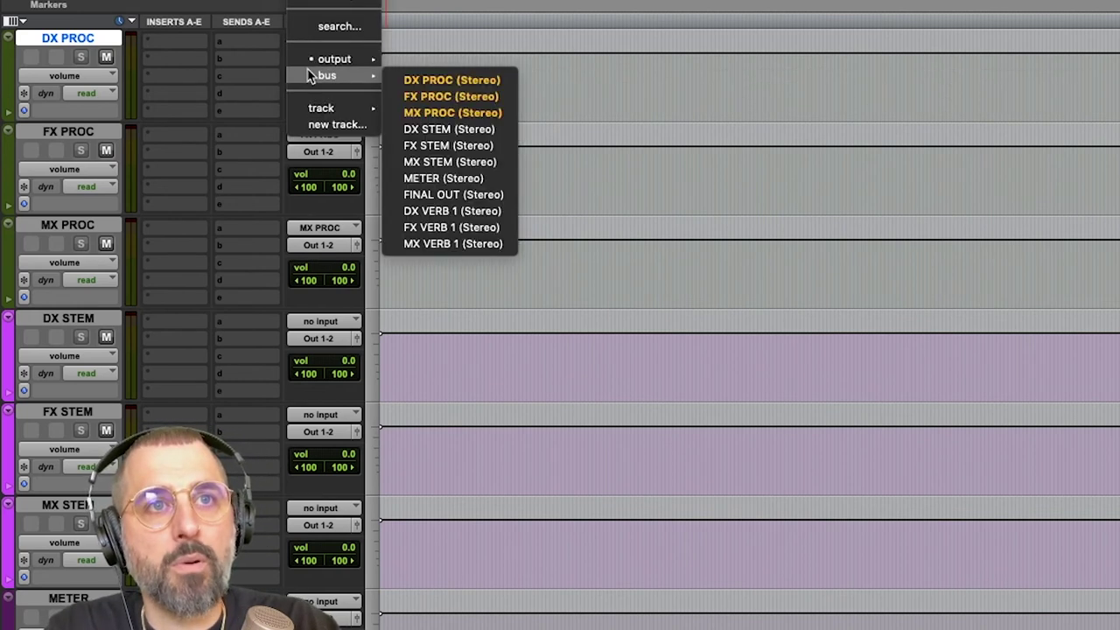
{"action": "left_click", "coordinate": [464, 131]}
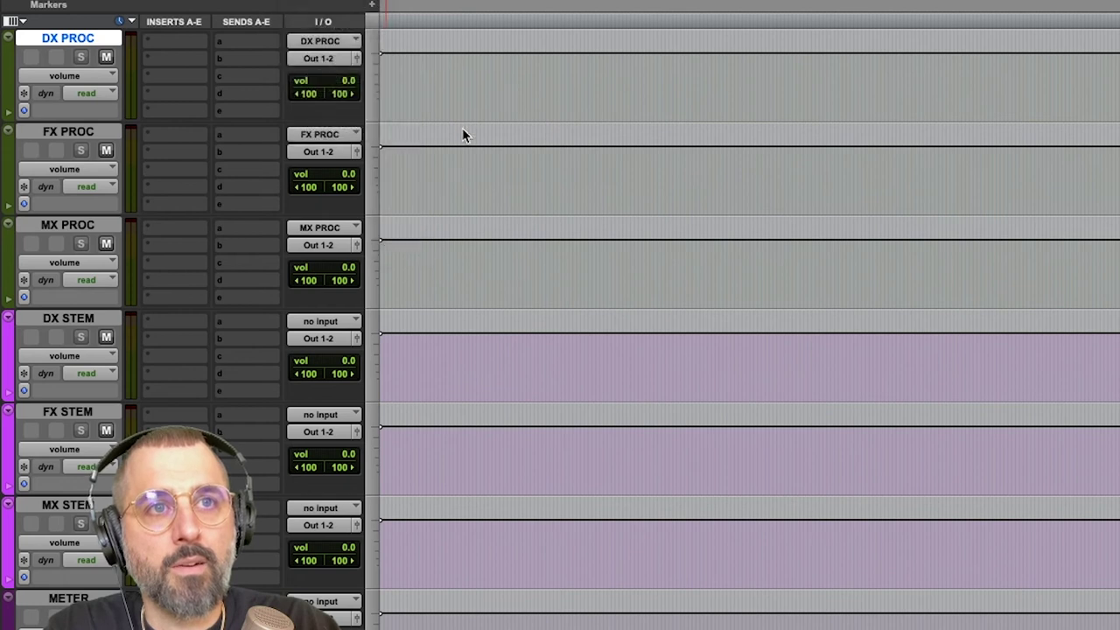
{"action": "left_click", "coordinate": [319, 153]}
{"action": "mouse_move", "coordinate": [321, 167]}
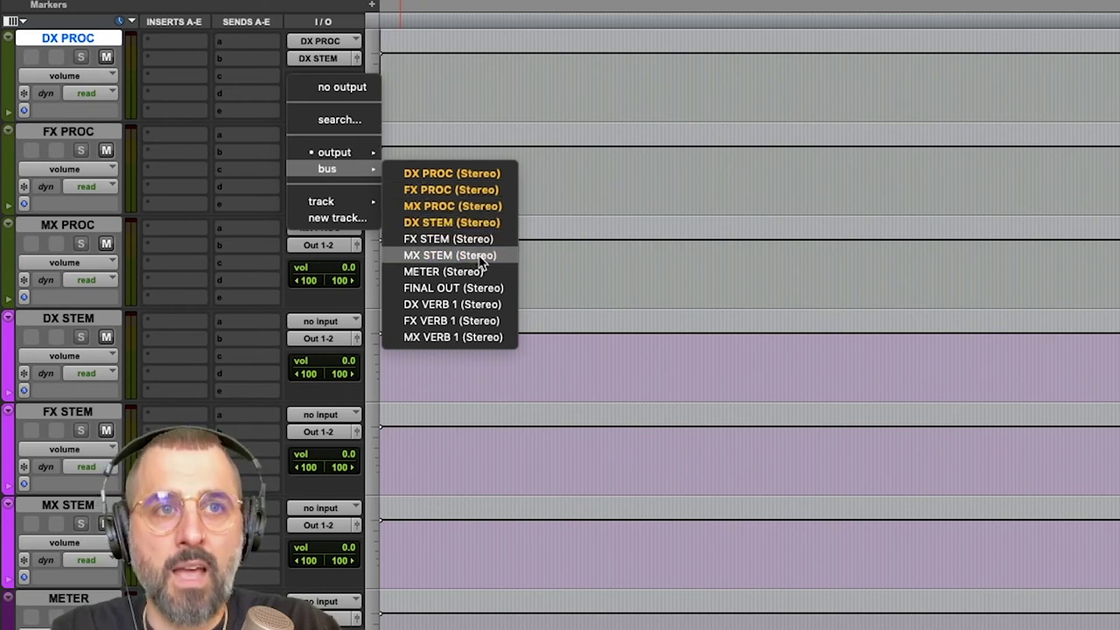
{"action": "key", "text": "Escape"}
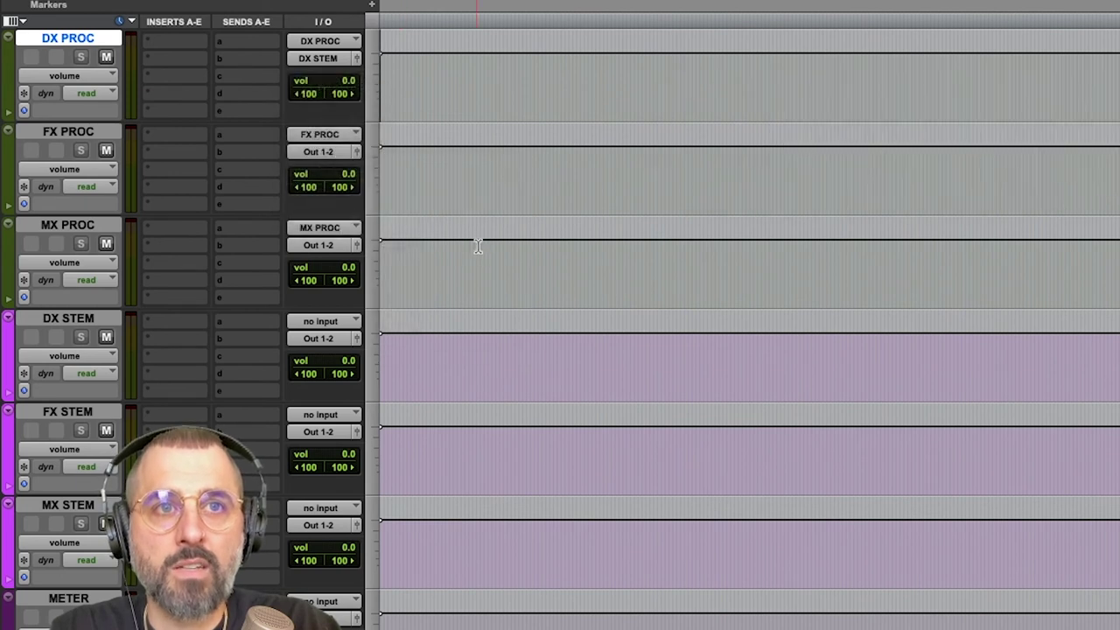
{"action": "left_click", "coordinate": [318, 246]}
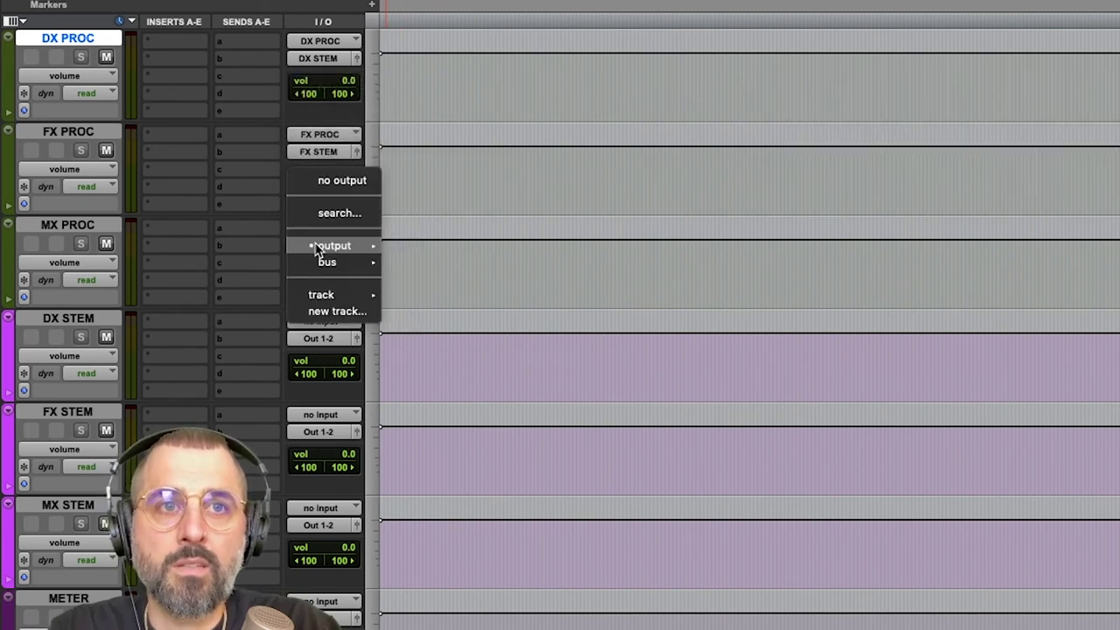
{"action": "mouse_move", "coordinate": [325, 262]}
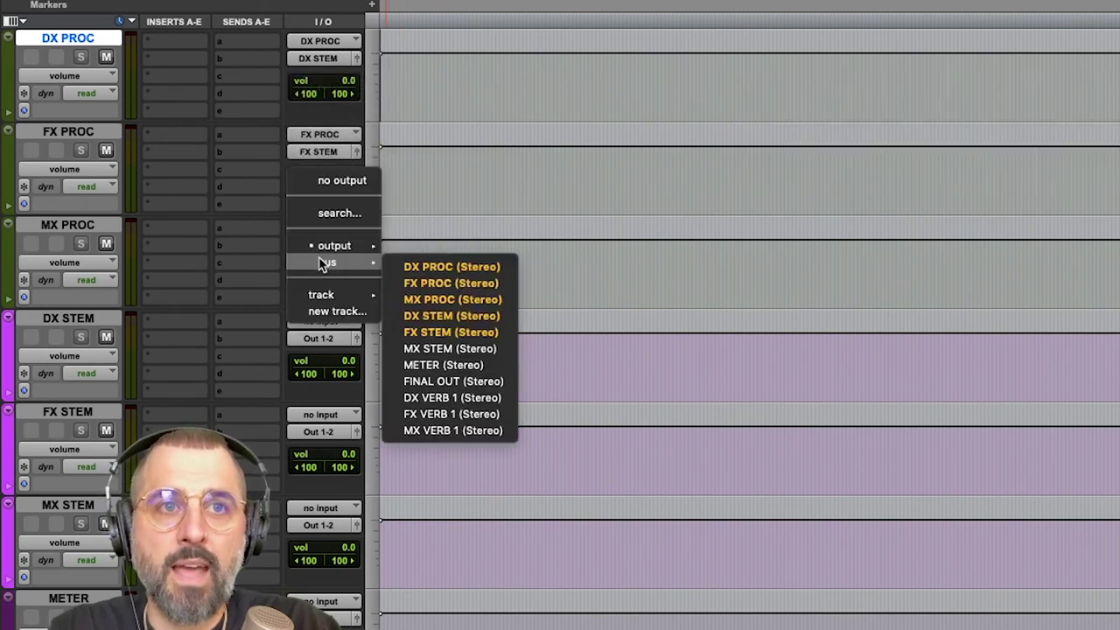
{"action": "left_click", "coordinate": [475, 349]}
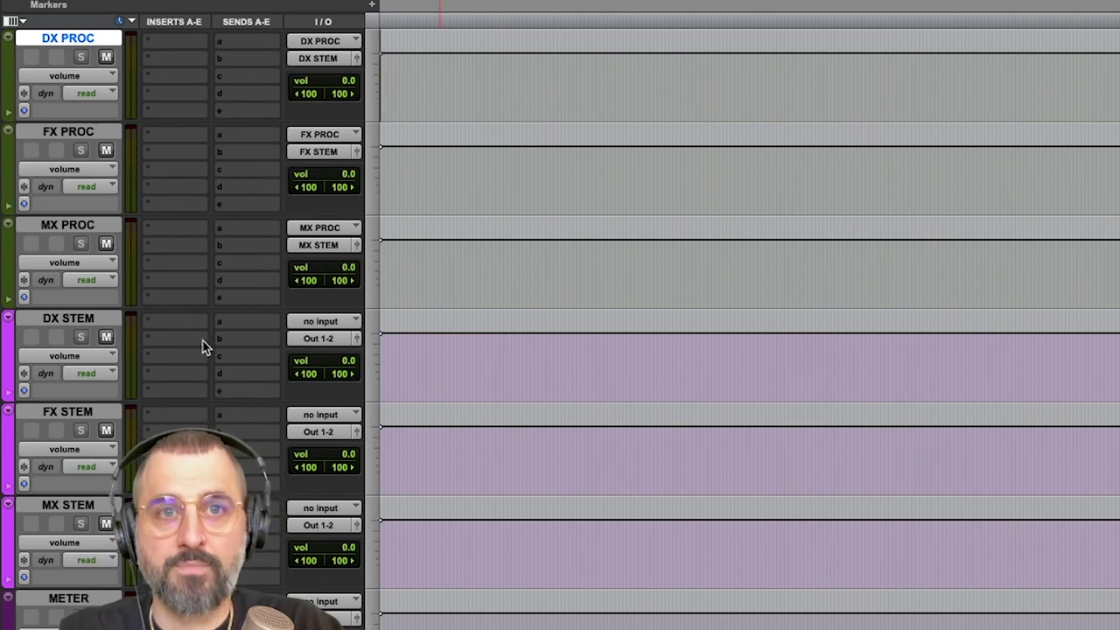
Set the DX STEM, FX STEM and MX STEM track inputs to their same-named stereo buses
{"action": "left_click", "coordinate": [67, 320]}
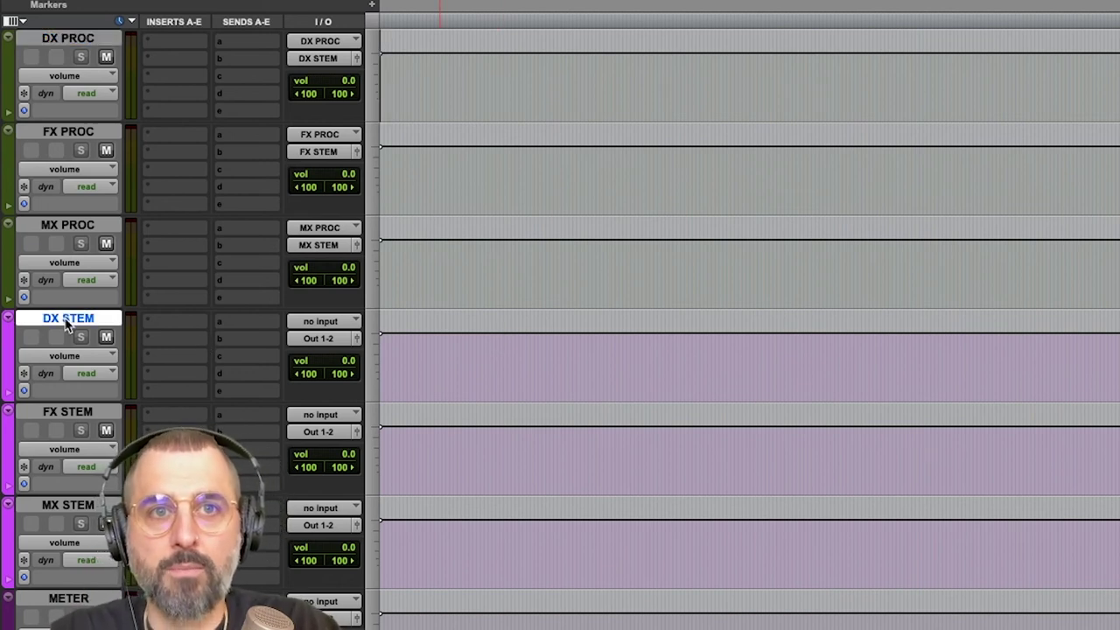
{"action": "left_click", "coordinate": [302, 323]}
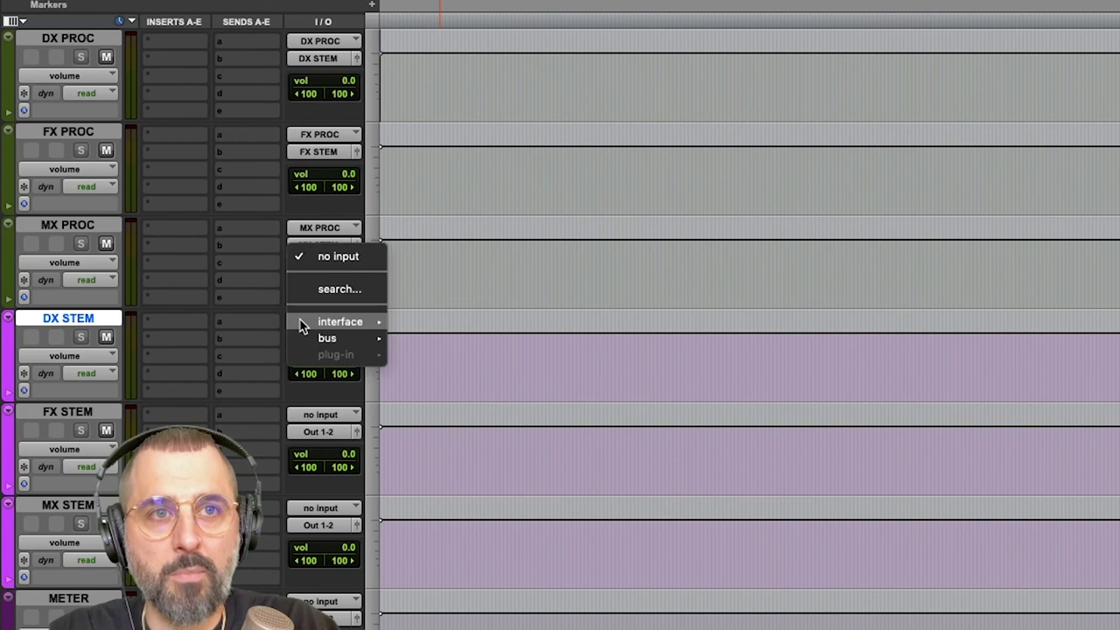
{"action": "mouse_move", "coordinate": [317, 341]}
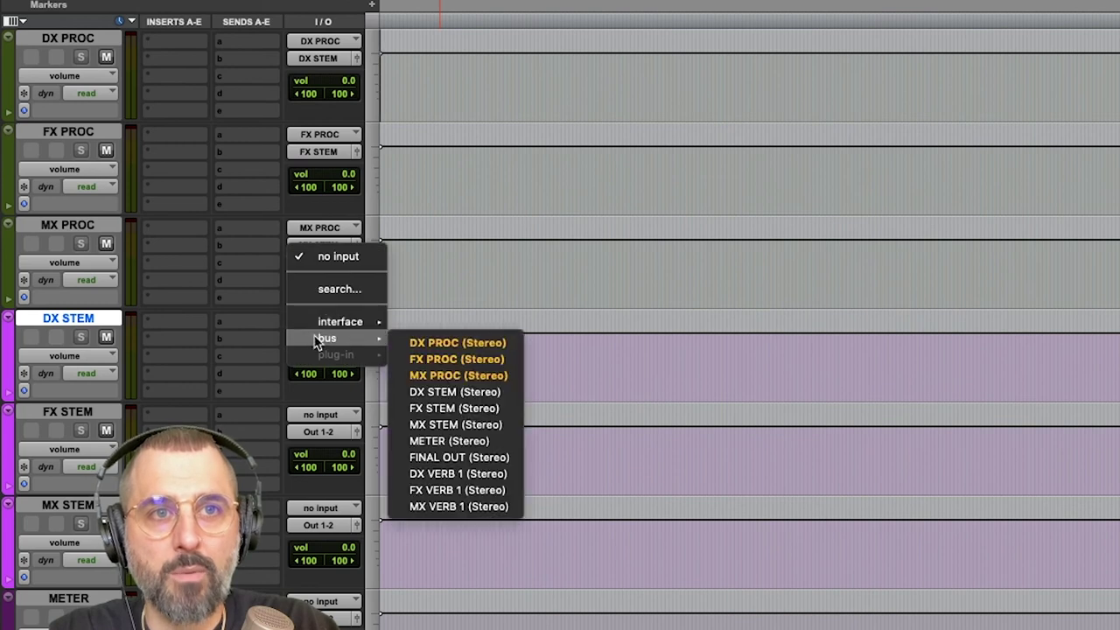
{"action": "left_click", "coordinate": [432, 391]}
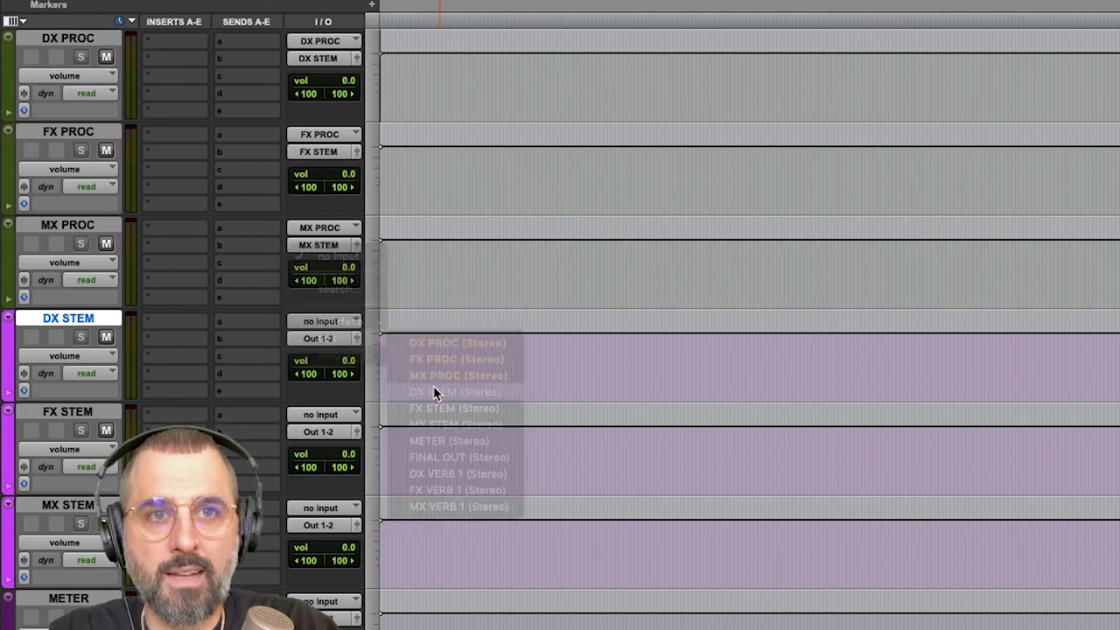
{"action": "left_click", "coordinate": [320, 417]}
{"action": "mouse_move", "coordinate": [326, 431]}
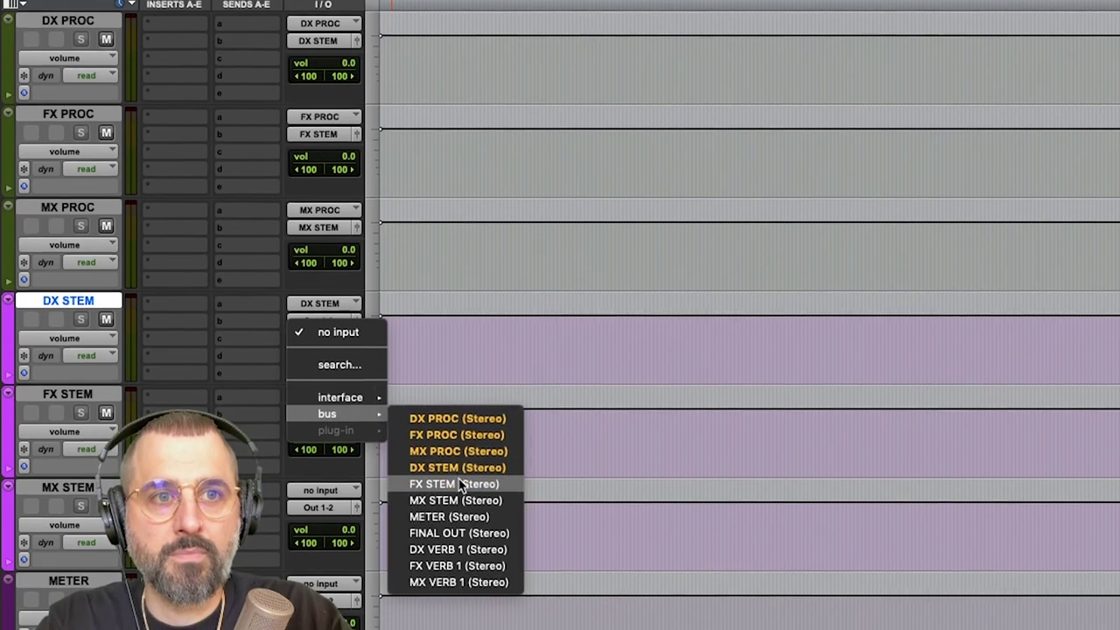
{"action": "left_click", "coordinate": [459, 483]}
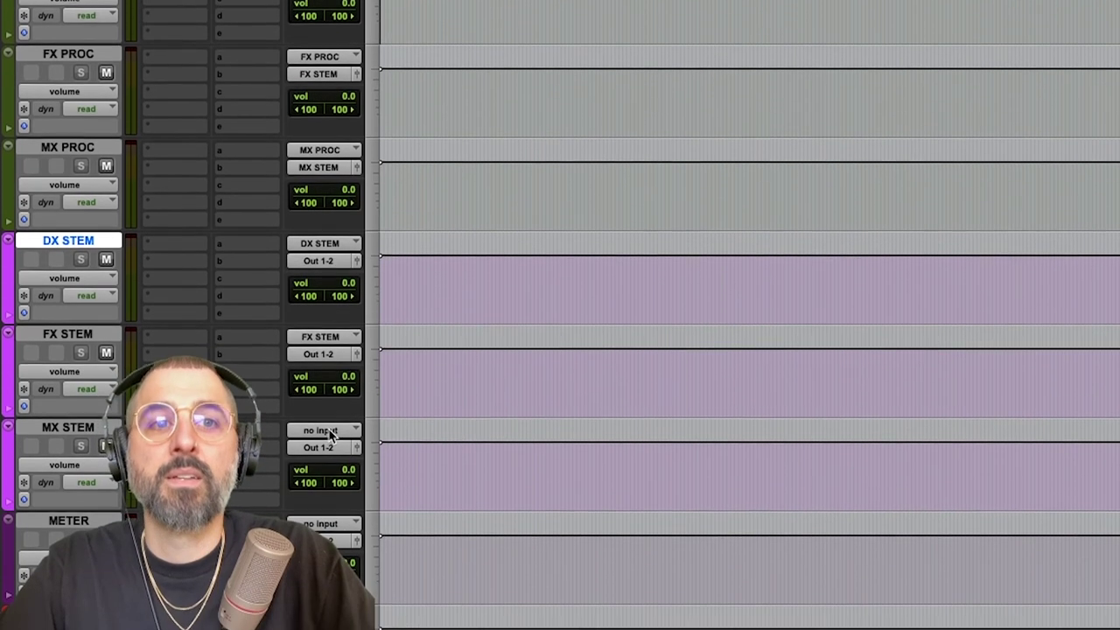
{"action": "left_click", "coordinate": [326, 492]}
{"action": "mouse_move", "coordinate": [329, 497]}
{"action": "mouse_move", "coordinate": [328, 428]}
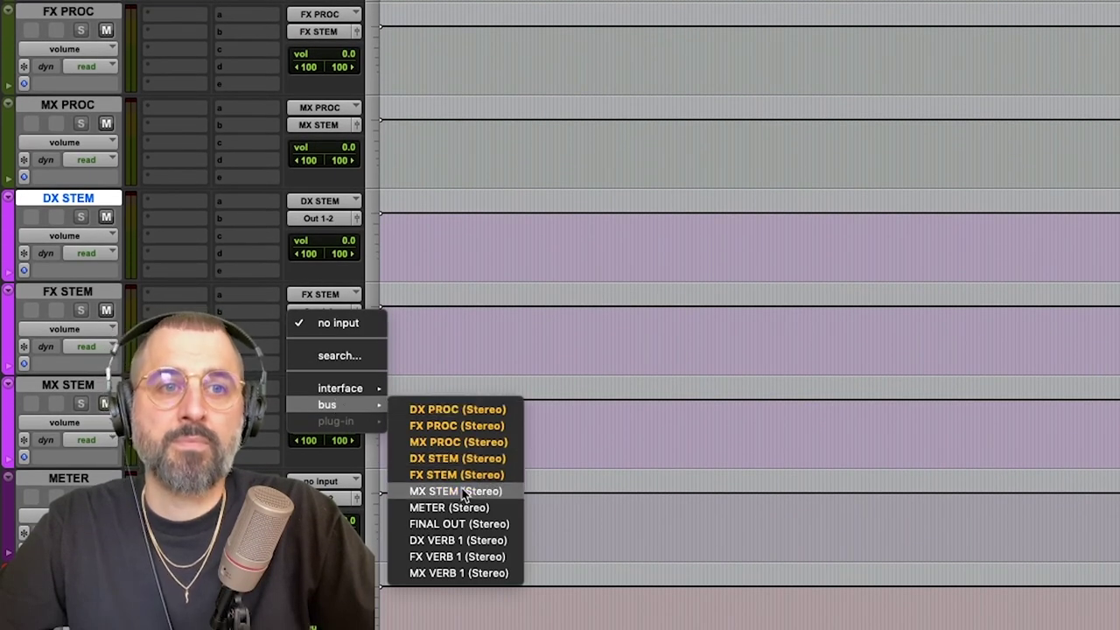
{"action": "left_click", "coordinate": [462, 517]}
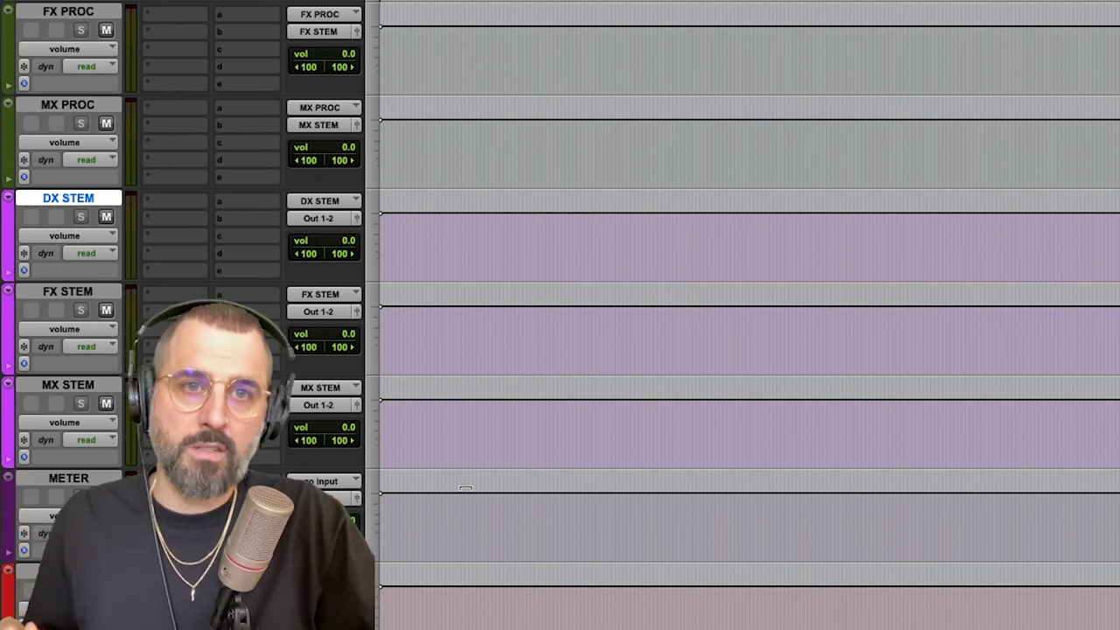
Set the METER track's input to the METER bus
{"action": "left_click", "coordinate": [50, 481]}
{"action": "left_click", "coordinate": [313, 481]}
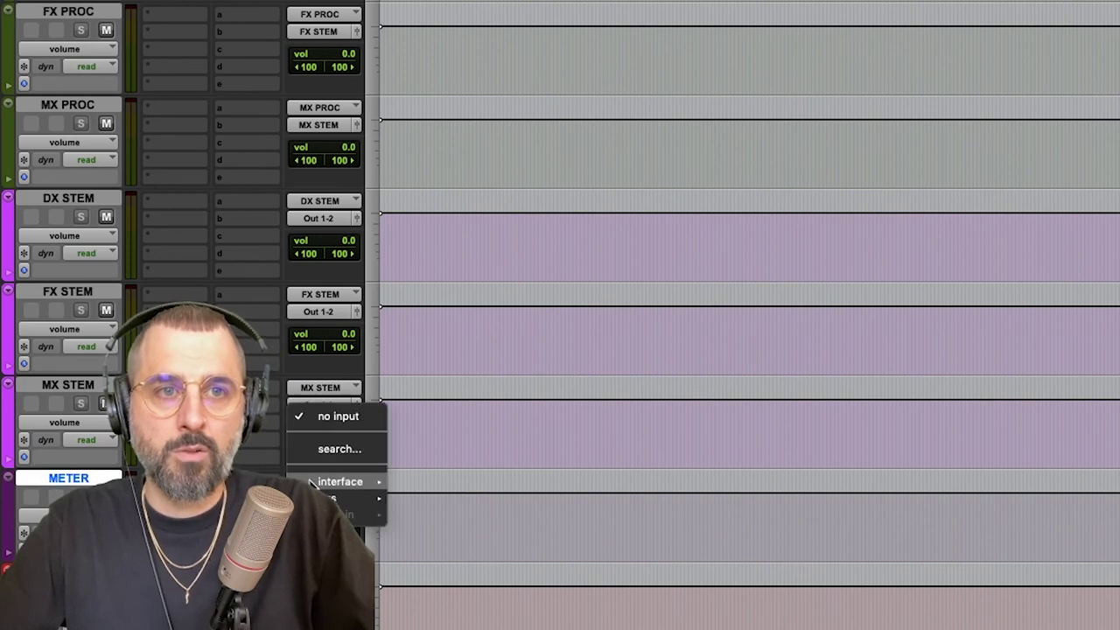
{"action": "left_click", "coordinate": [426, 573]}
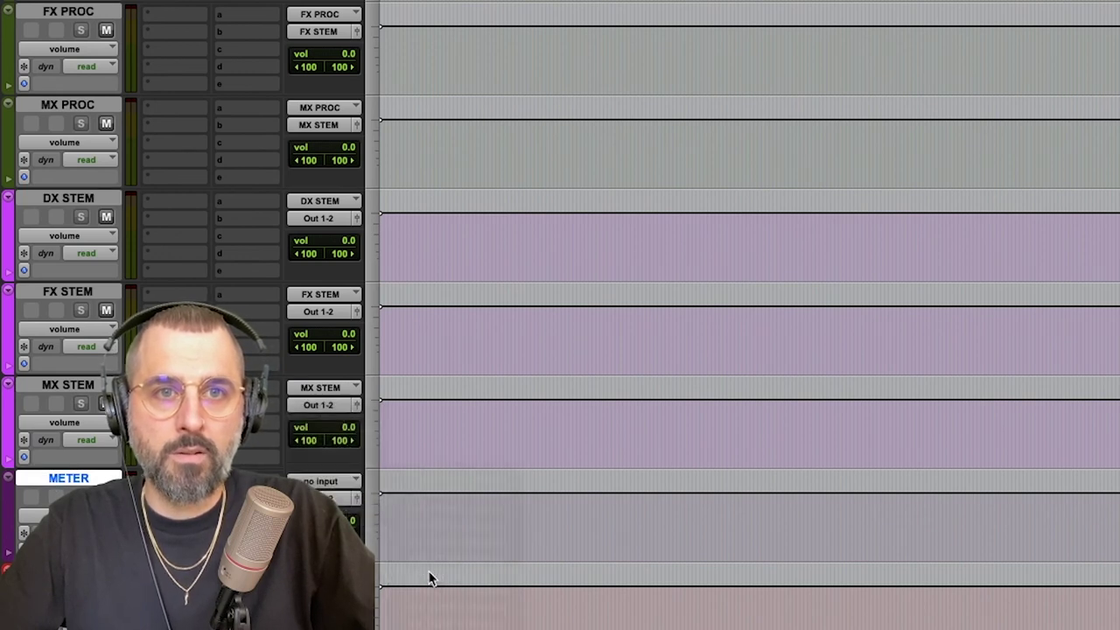
Send the DX, FX and MX STEM tracks' outputs together to the METER bus
{"action": "left_click", "coordinate": [63, 388]}
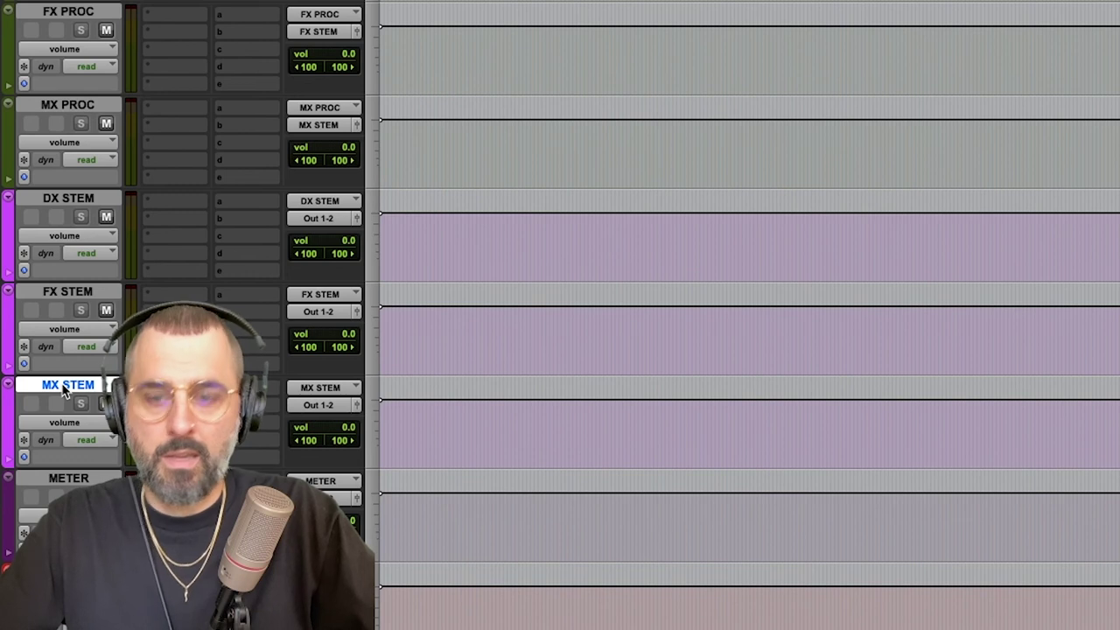
{"action": "left_click", "coordinate": [58, 294], "text": "shift"}
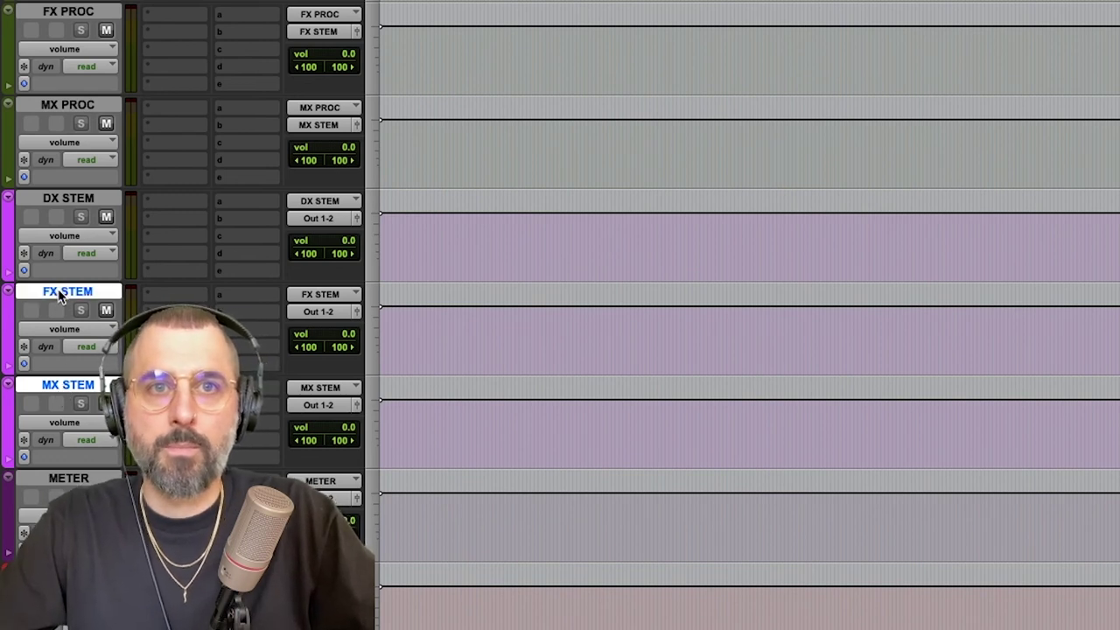
{"action": "left_click", "coordinate": [58, 200], "text": "shift"}
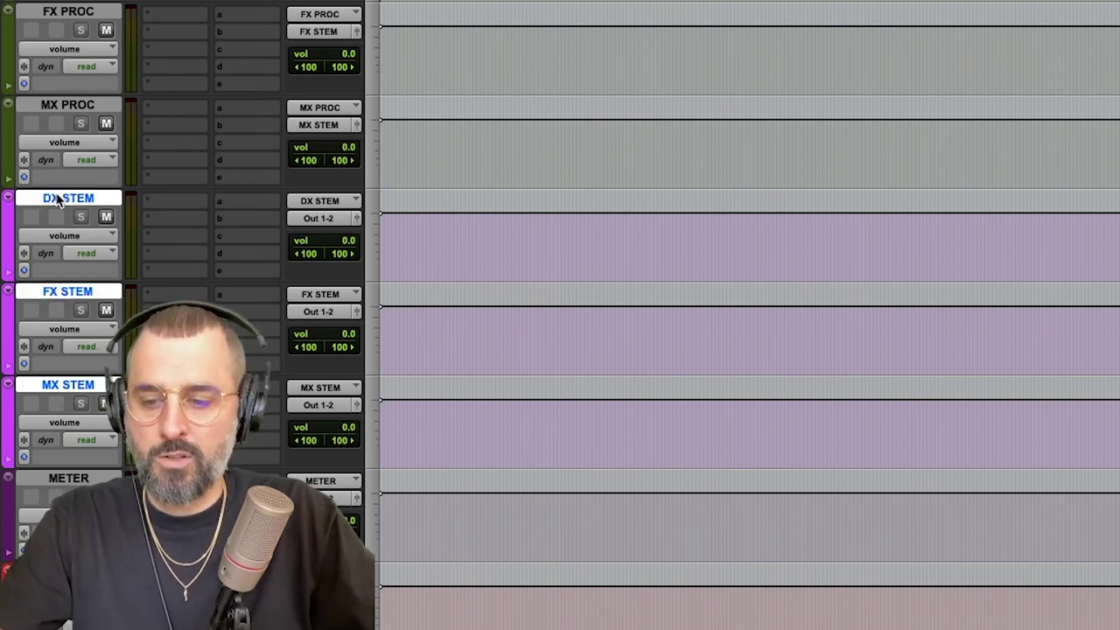
{"action": "left_click", "coordinate": [304, 223]}
{"action": "mouse_move", "coordinate": [325, 237]}
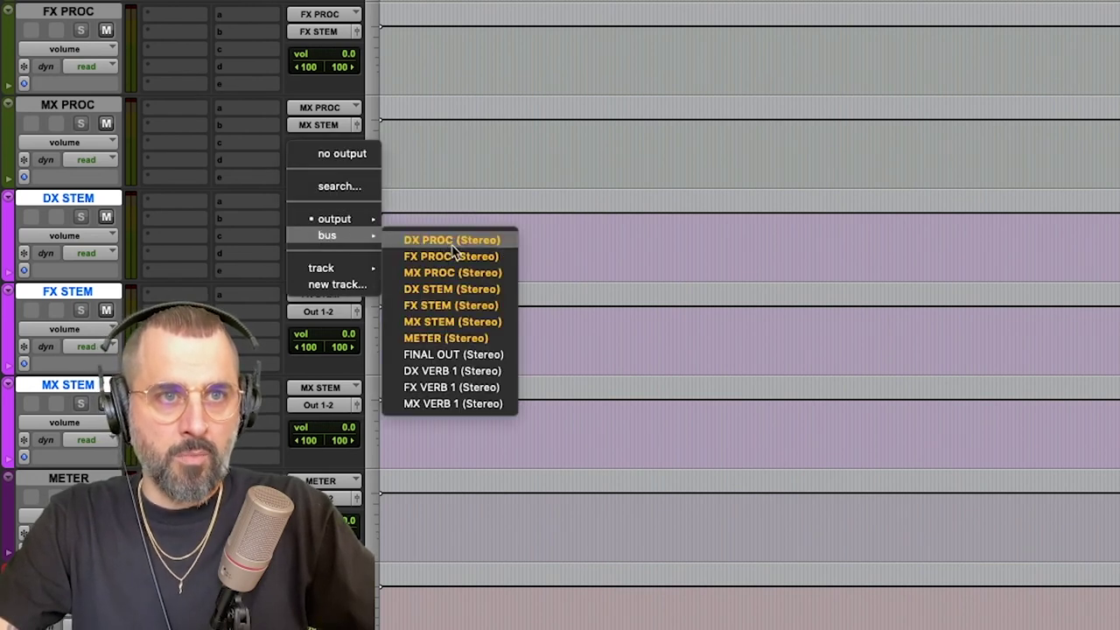
{"action": "left_click", "coordinate": [446, 338]}
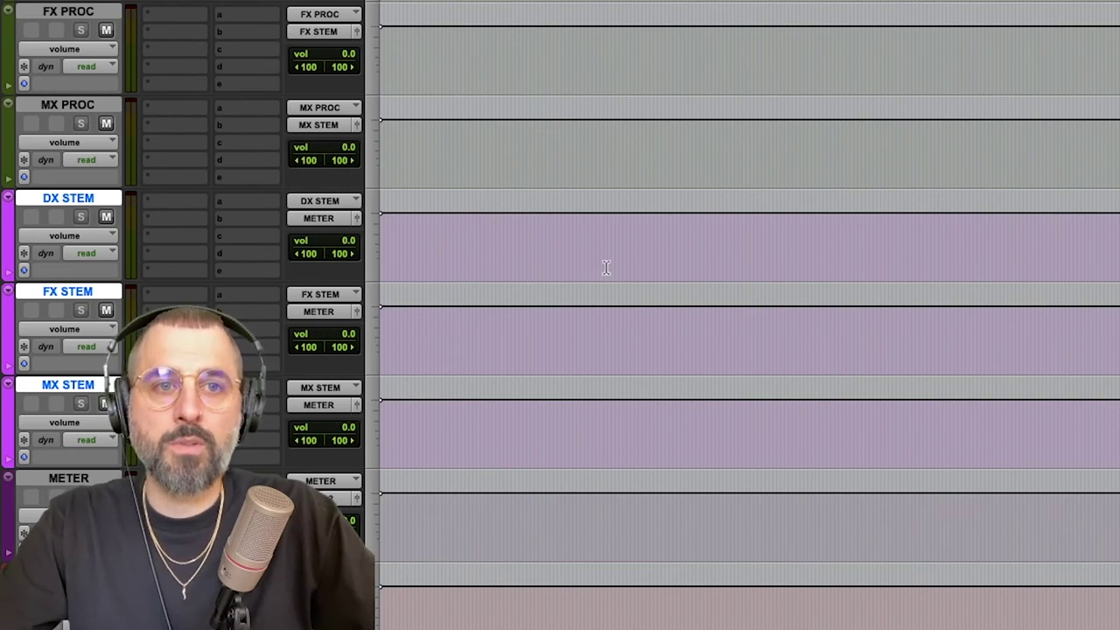
{"action": "scroll", "coordinate": [605, 266], "scroll_direction": "down", "scroll_amount": 6}
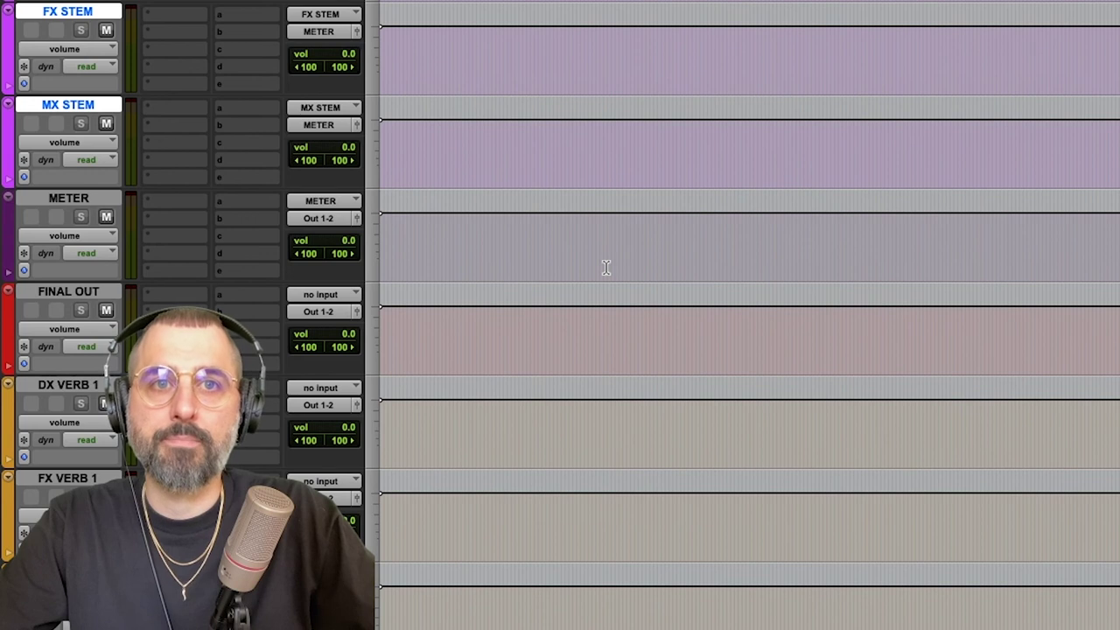
{"action": "left_click", "coordinate": [61, 199]}
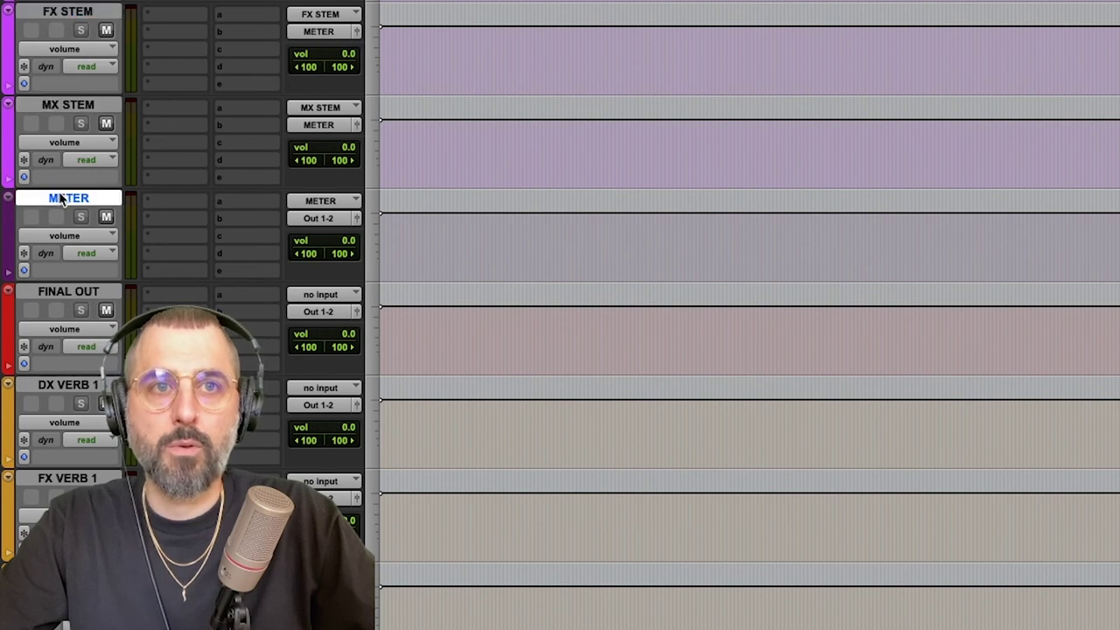
Route the METER track's output to the FINAL OUT bus
{"action": "left_click", "coordinate": [318, 220]}
{"action": "mouse_move", "coordinate": [327, 235]}
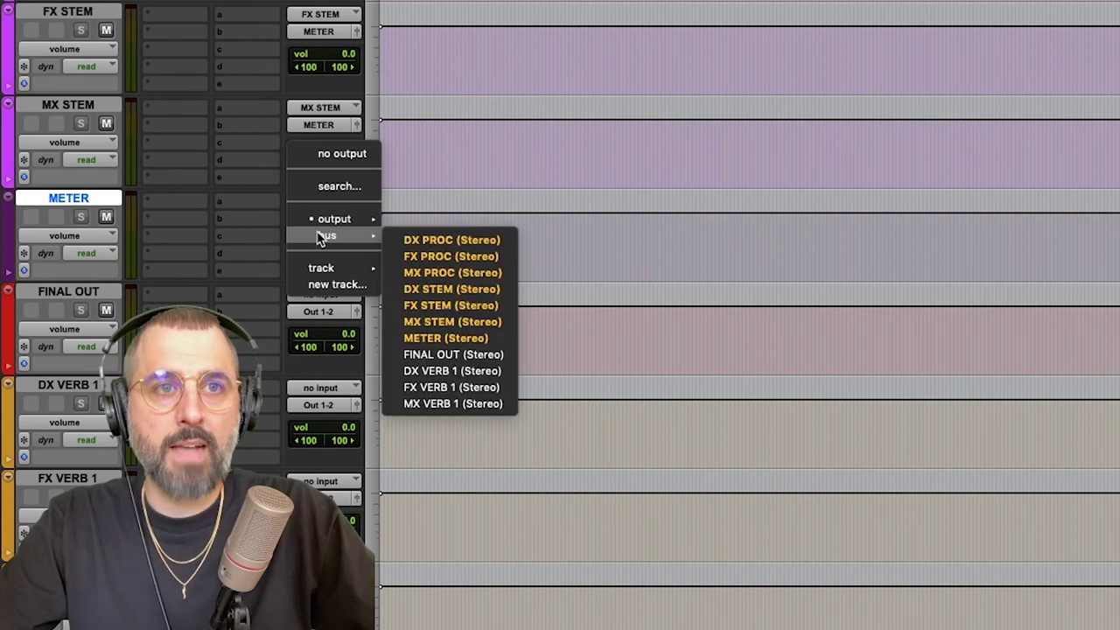
{"action": "left_click", "coordinate": [420, 354]}
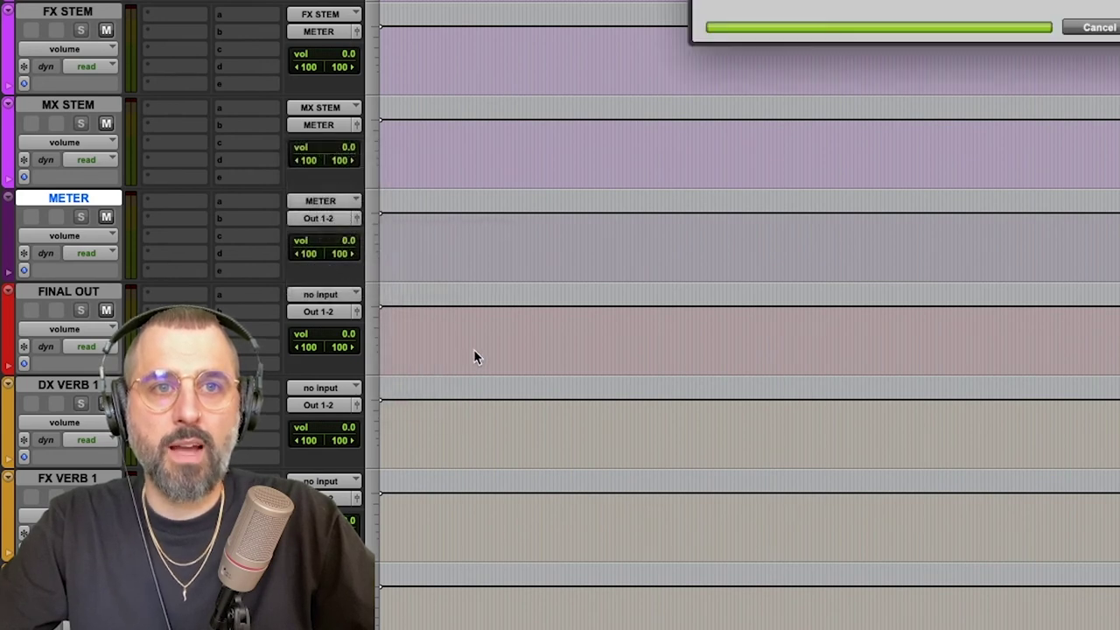
Set the FINAL OUT track's input to the FINAL OUT bus
{"action": "left_click", "coordinate": [75, 294]}
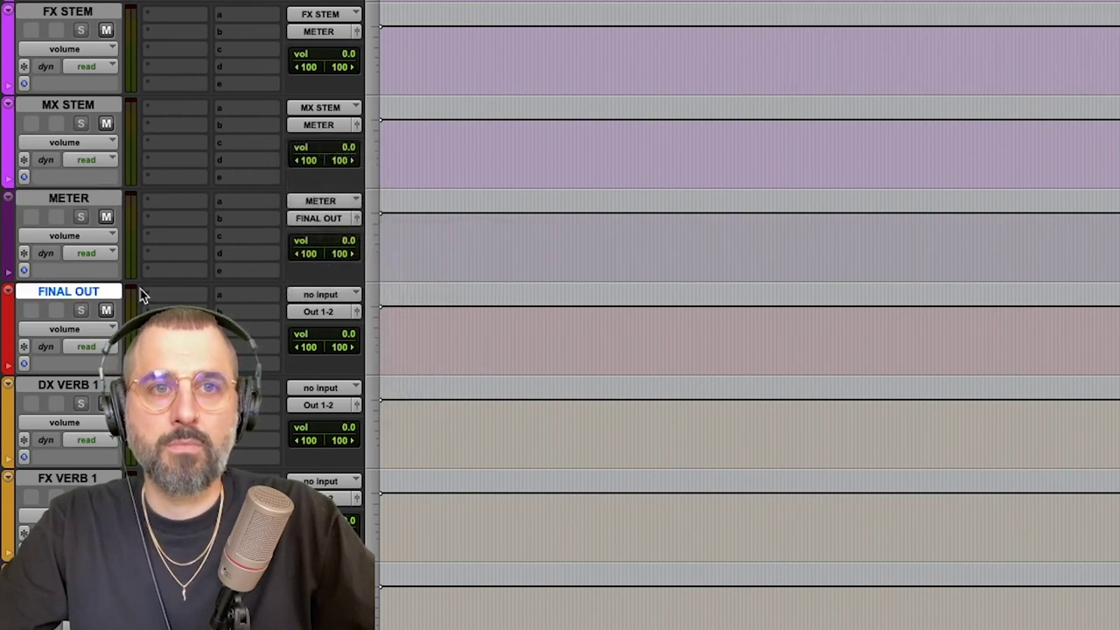
{"action": "left_click", "coordinate": [324, 296]}
{"action": "mouse_move", "coordinate": [329, 312]}
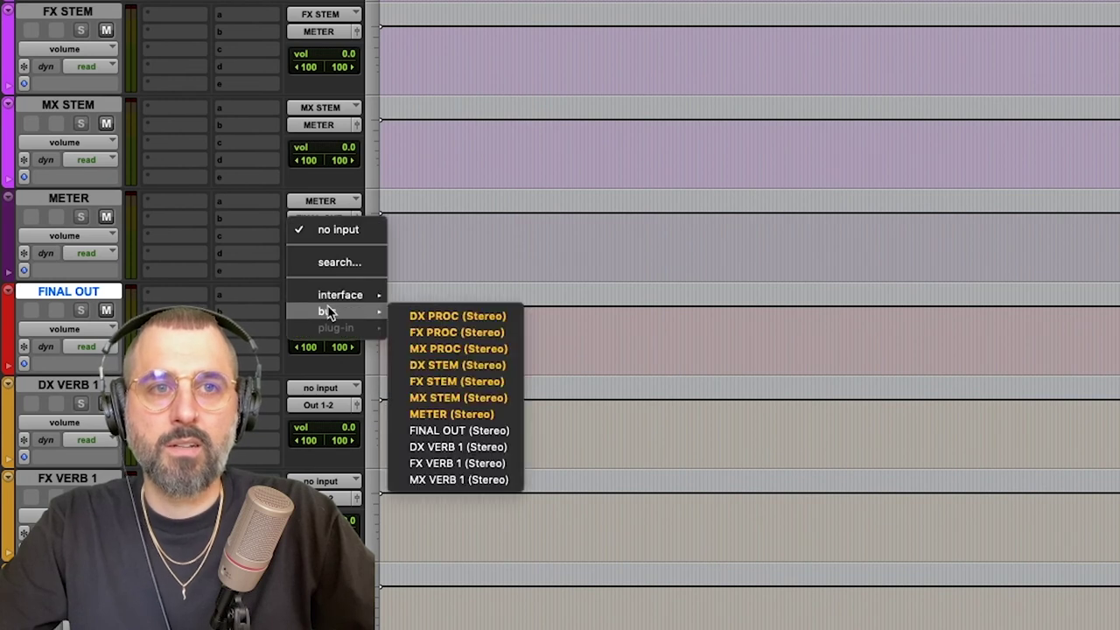
{"action": "left_click", "coordinate": [473, 429]}
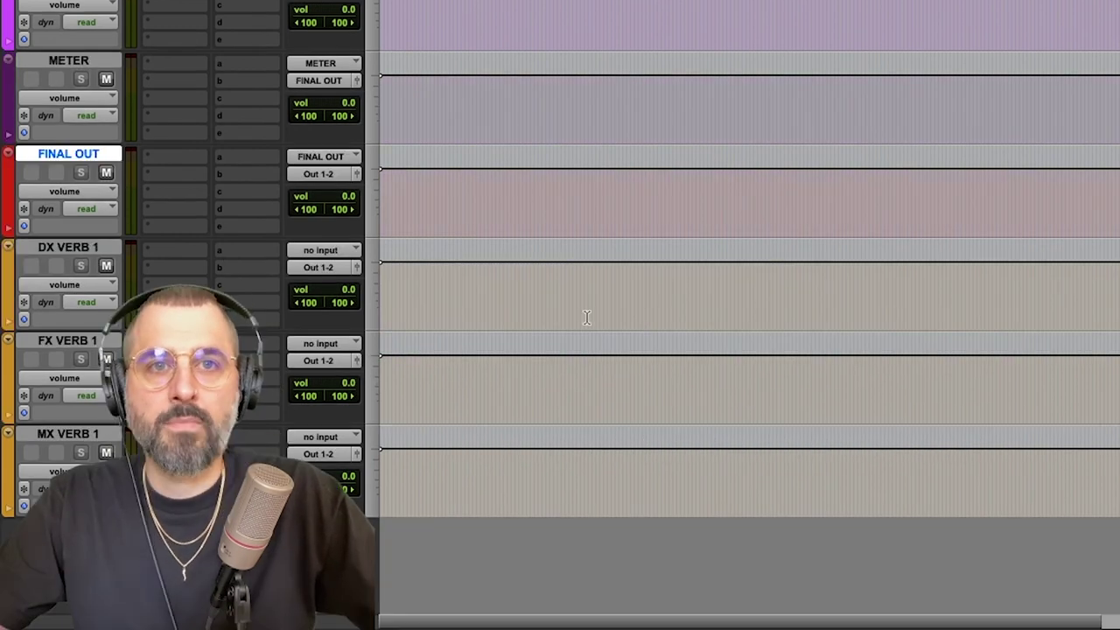
Set the DX VERB 1, FX VERB 1 and MX VERB 1 track inputs to their same-named stereo buses
{"action": "left_click", "coordinate": [68, 247]}
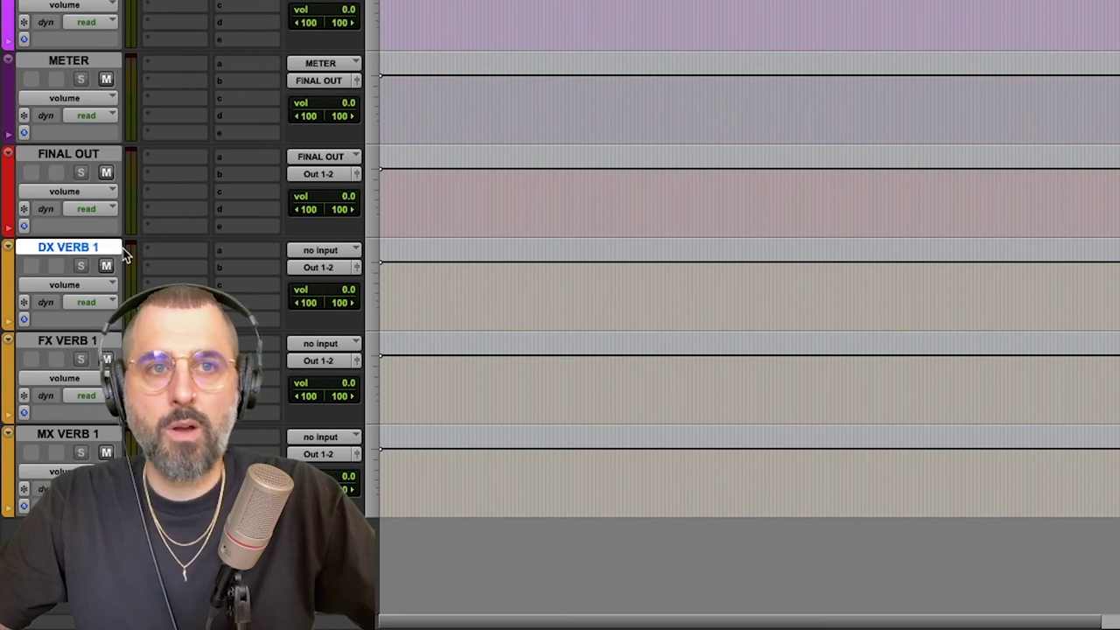
{"action": "left_click", "coordinate": [320, 251]}
{"action": "mouse_move", "coordinate": [323, 267]}
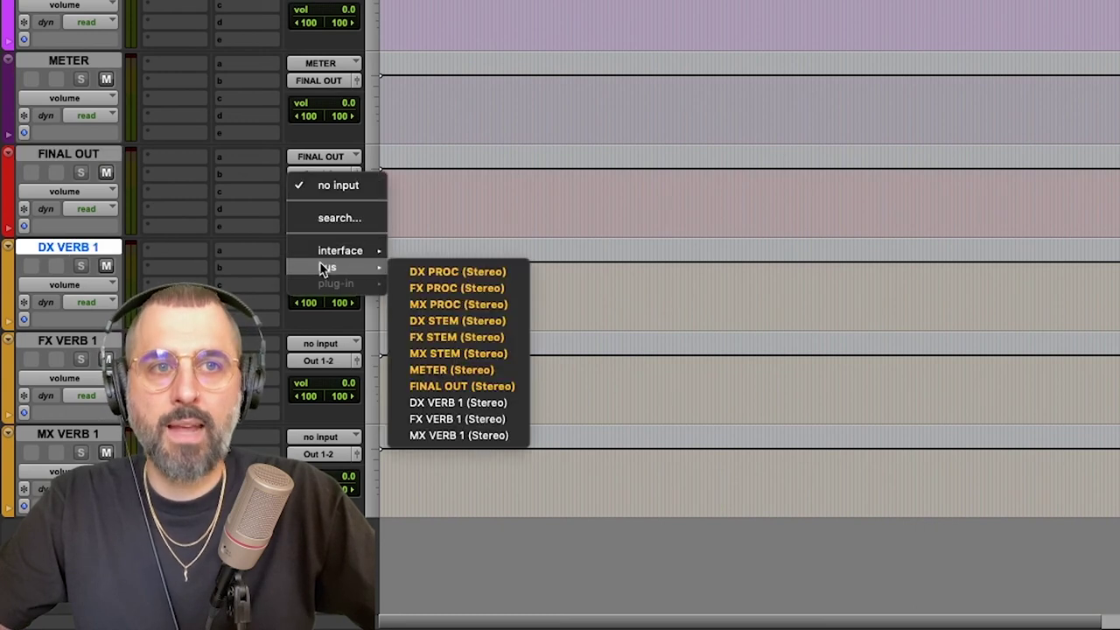
{"action": "left_click", "coordinate": [446, 400]}
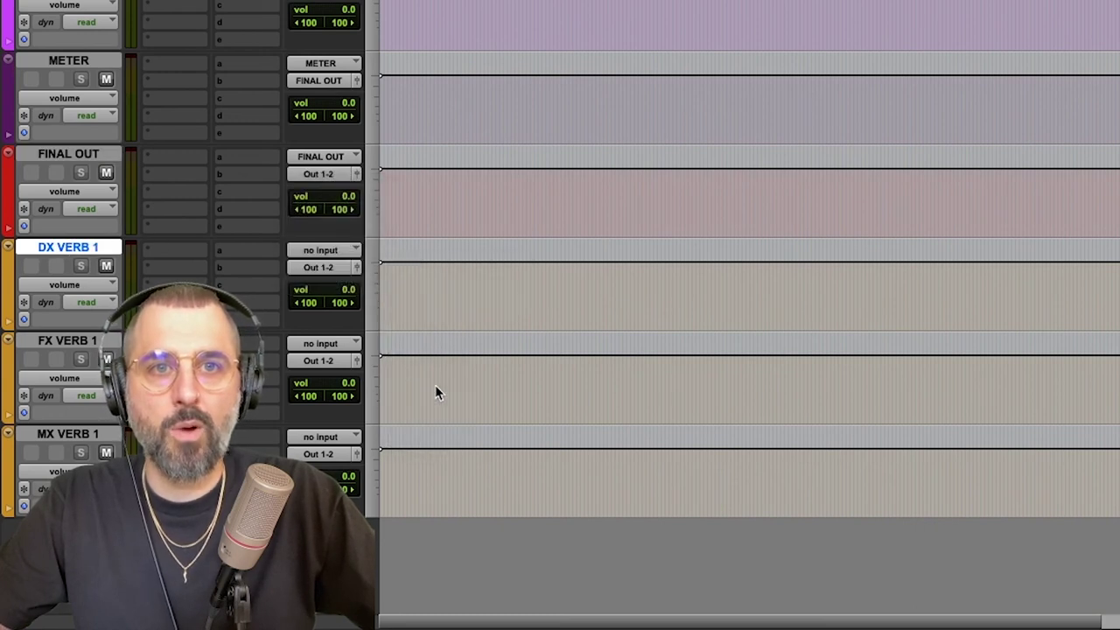
{"action": "left_click", "coordinate": [324, 346]}
{"action": "mouse_move", "coordinate": [321, 361]}
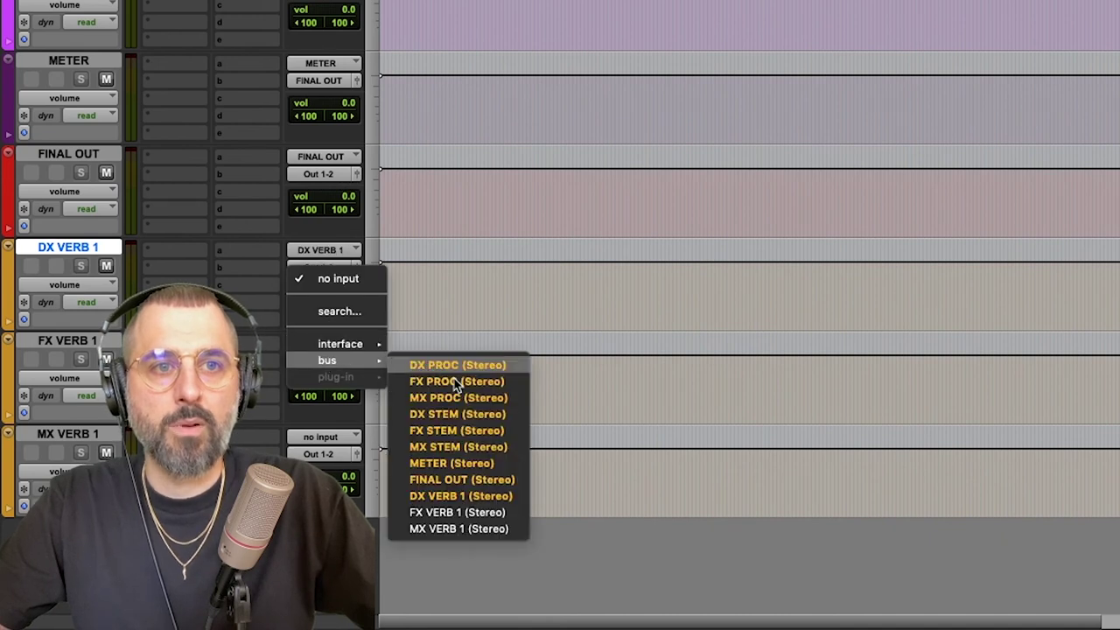
{"action": "left_click", "coordinate": [487, 512]}
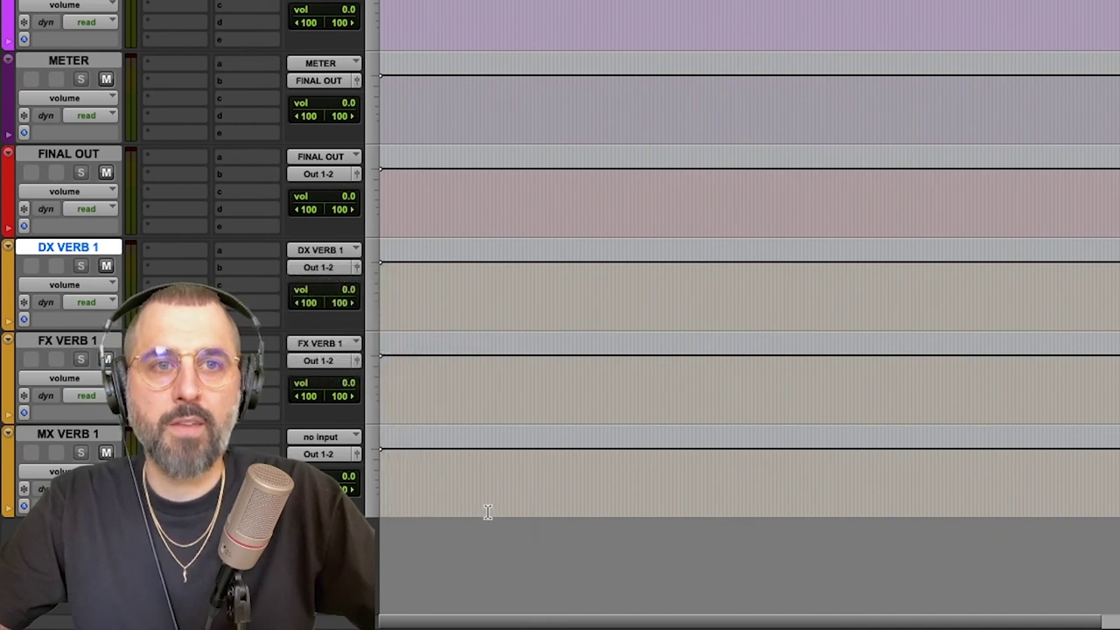
{"action": "left_click", "coordinate": [343, 439]}
{"action": "mouse_move", "coordinate": [344, 441]}
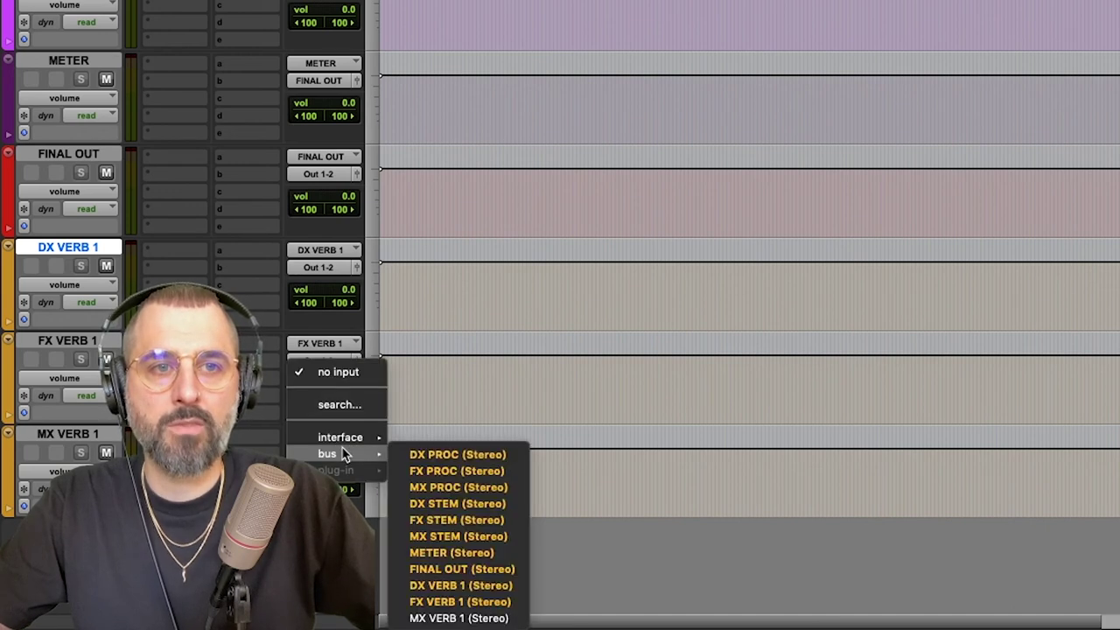
{"action": "left_click", "coordinate": [458, 617]}
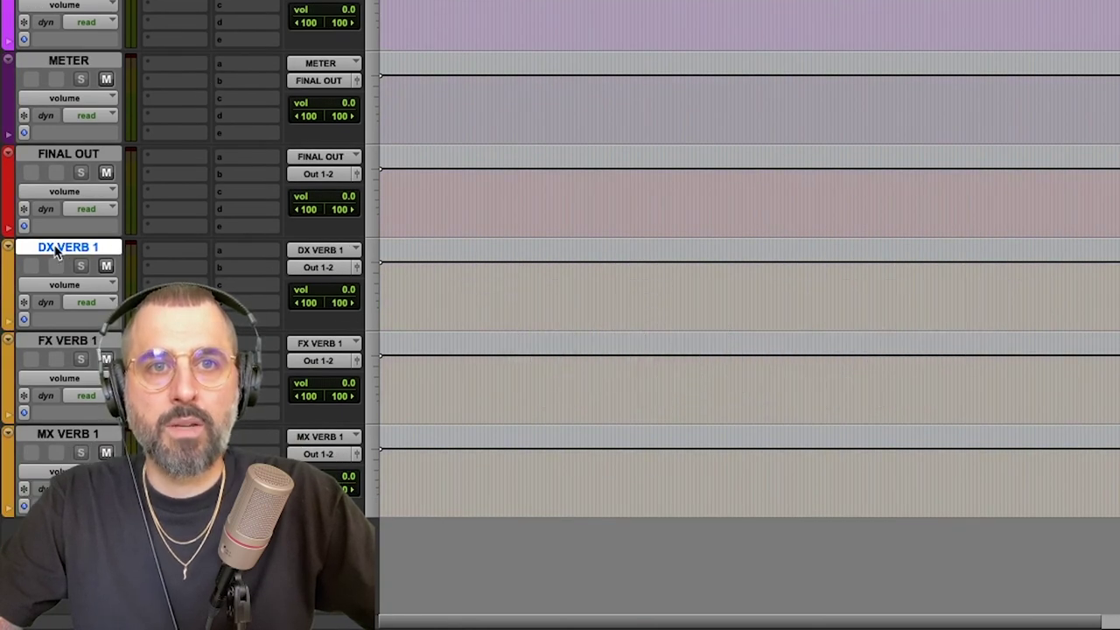
Send DX VERB 1 output to DX STEM, FX VERB 1 to FX STEM, MX VERB 1 to MX STEM
{"action": "left_click", "coordinate": [317, 267]}
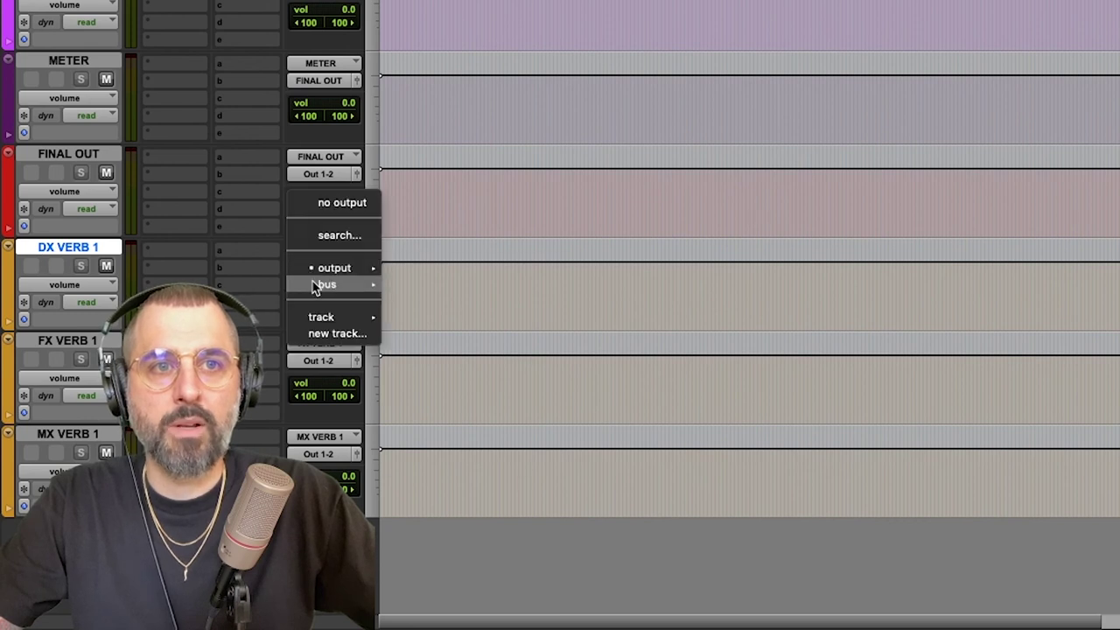
{"action": "mouse_move", "coordinate": [336, 289]}
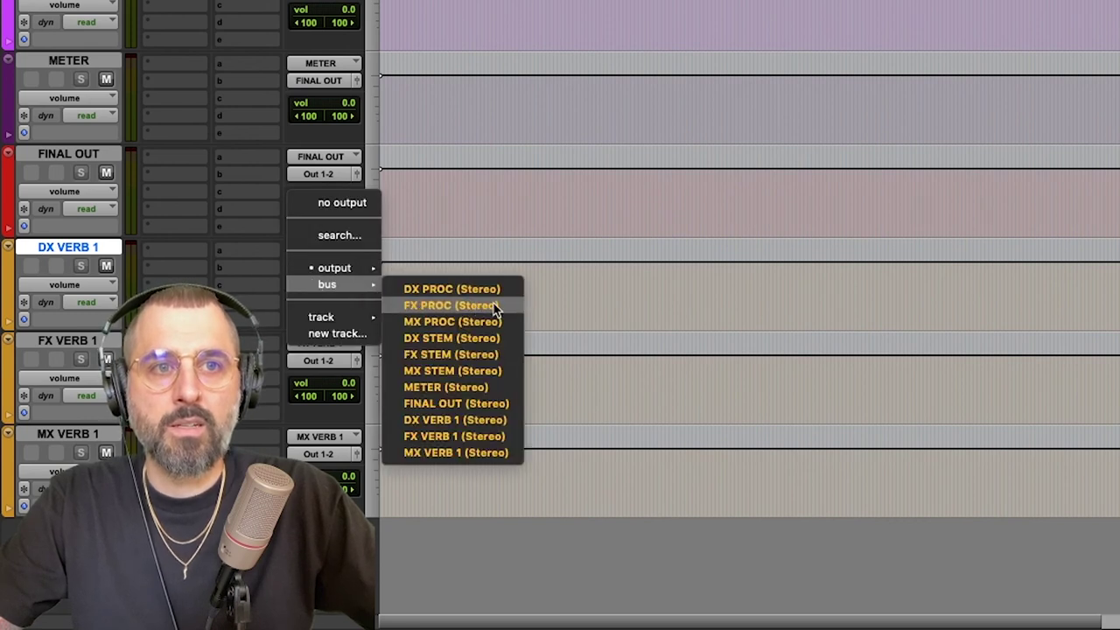
{"action": "left_click", "coordinate": [496, 338]}
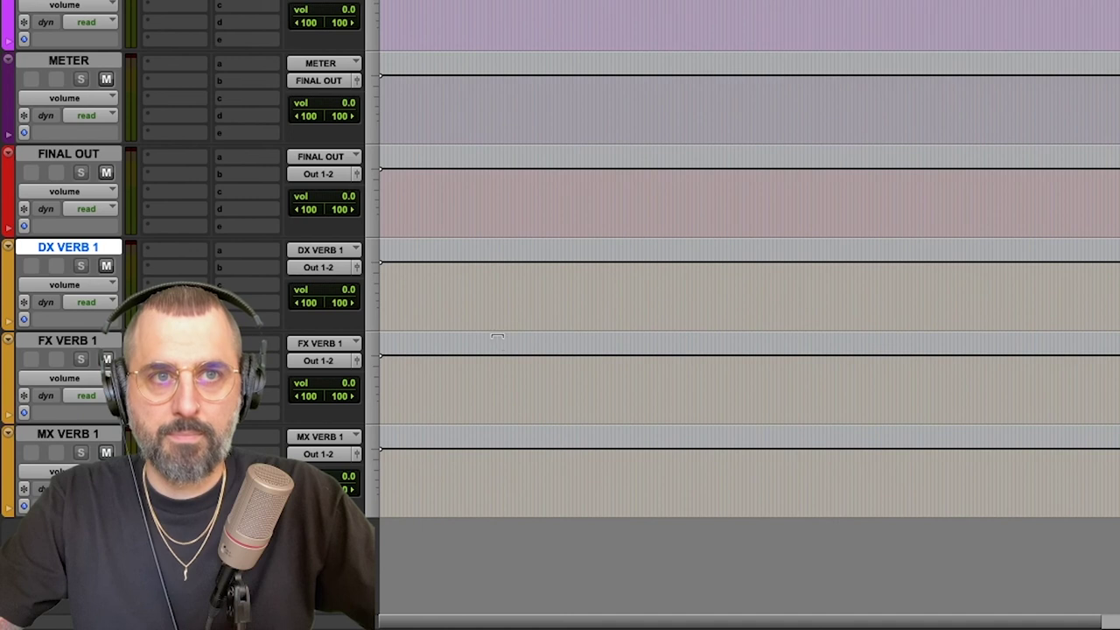
{"action": "left_click", "coordinate": [315, 363]}
{"action": "mouse_move", "coordinate": [326, 378]}
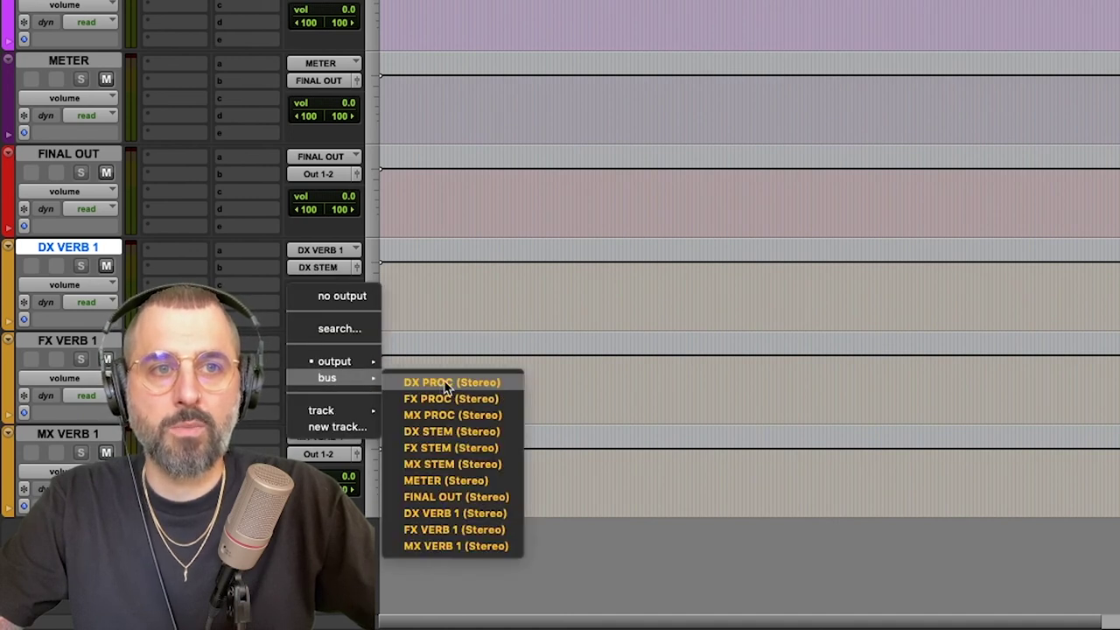
{"action": "left_click", "coordinate": [494, 447]}
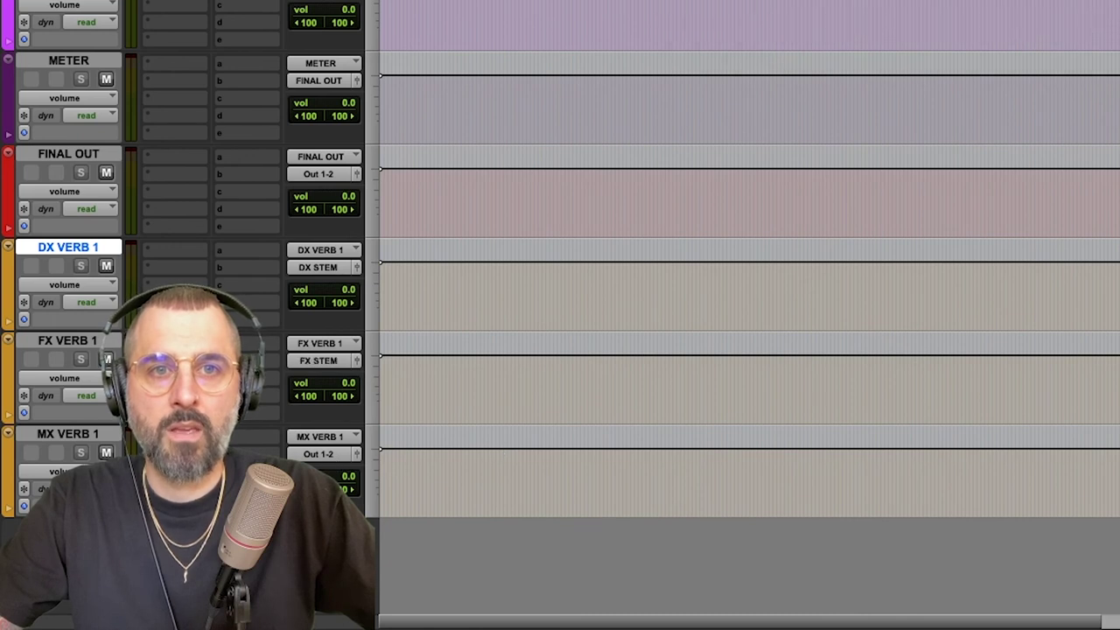
{"action": "left_click", "coordinate": [321, 458]}
{"action": "mouse_move", "coordinate": [326, 470]}
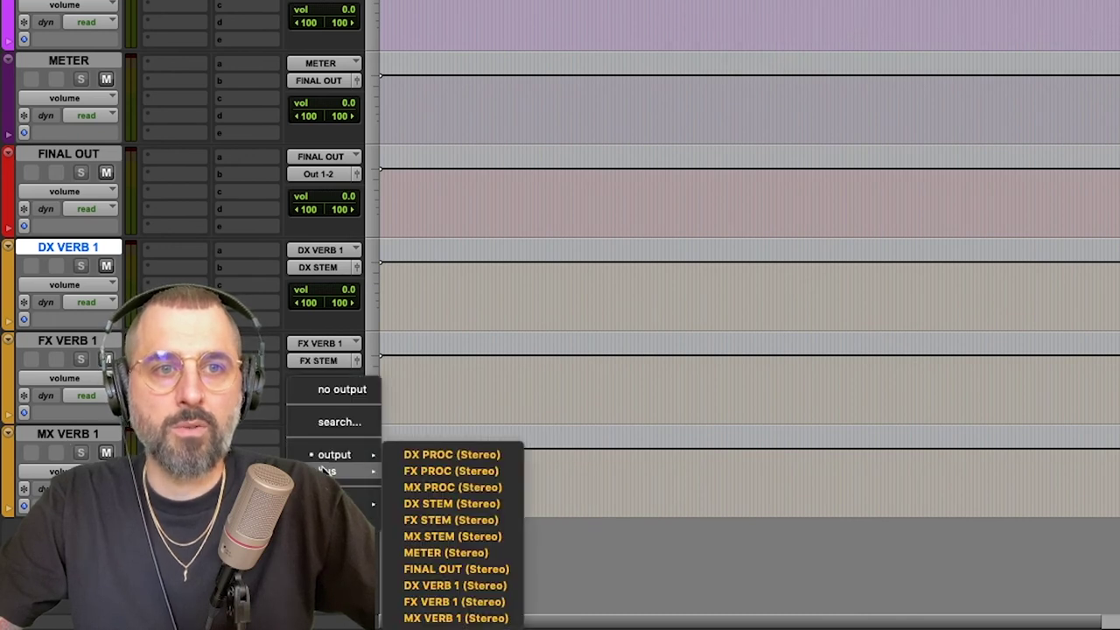
{"action": "left_click", "coordinate": [462, 535]}
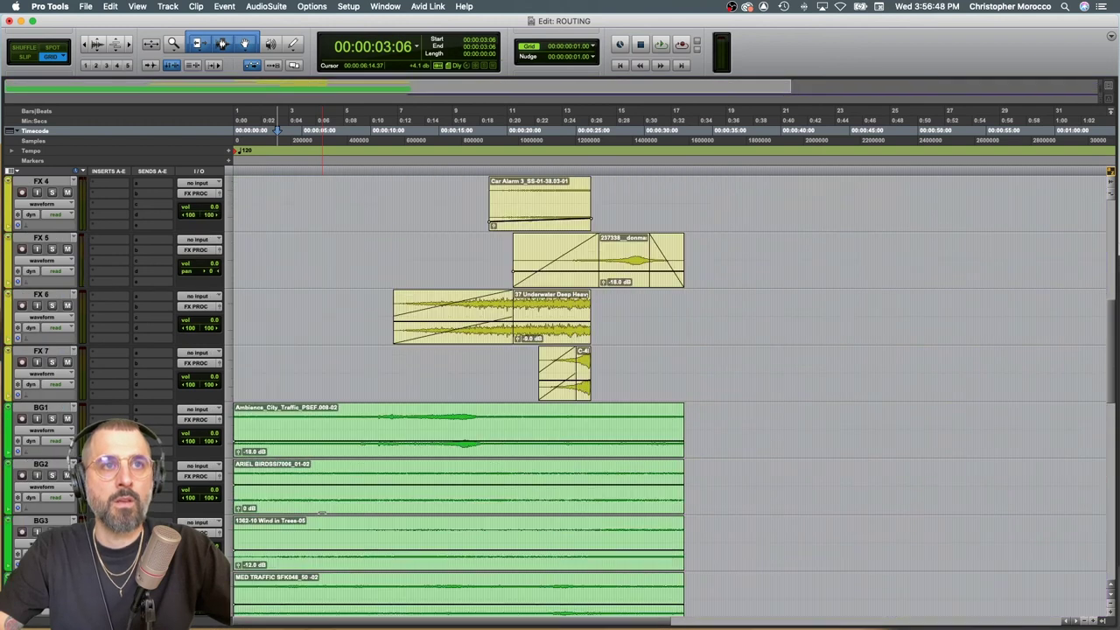
Select the REC clip on DX 4 and play it, checking signal on DX PROC and DX STEM
{"action": "scroll", "coordinate": [340, 512], "scroll_direction": "up", "scroll_amount": 10}
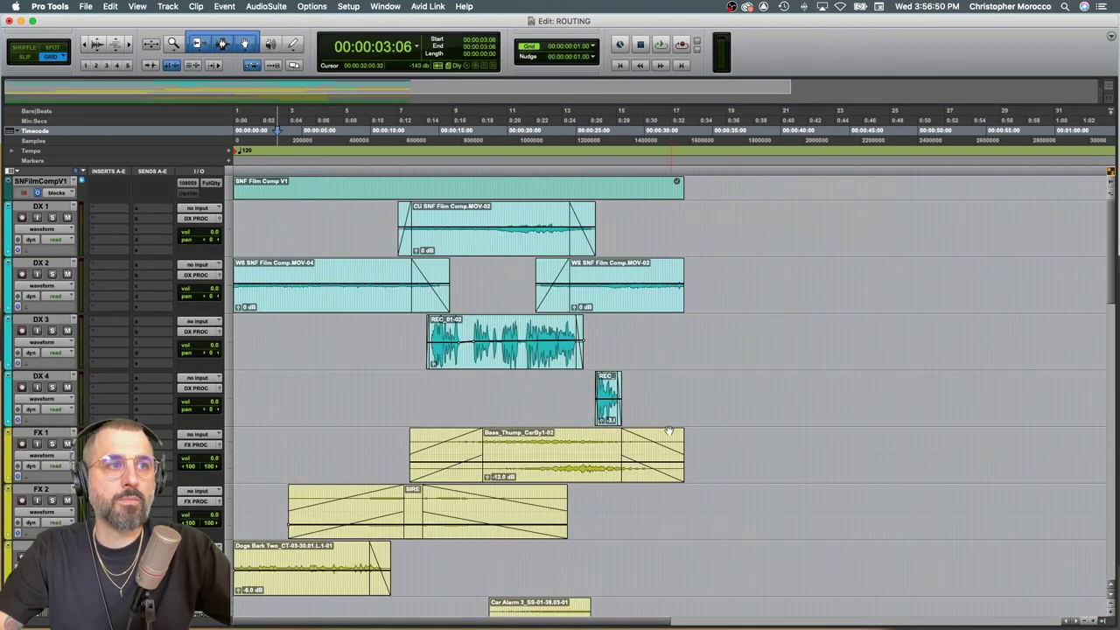
{"action": "left_click", "coordinate": [606, 418]}
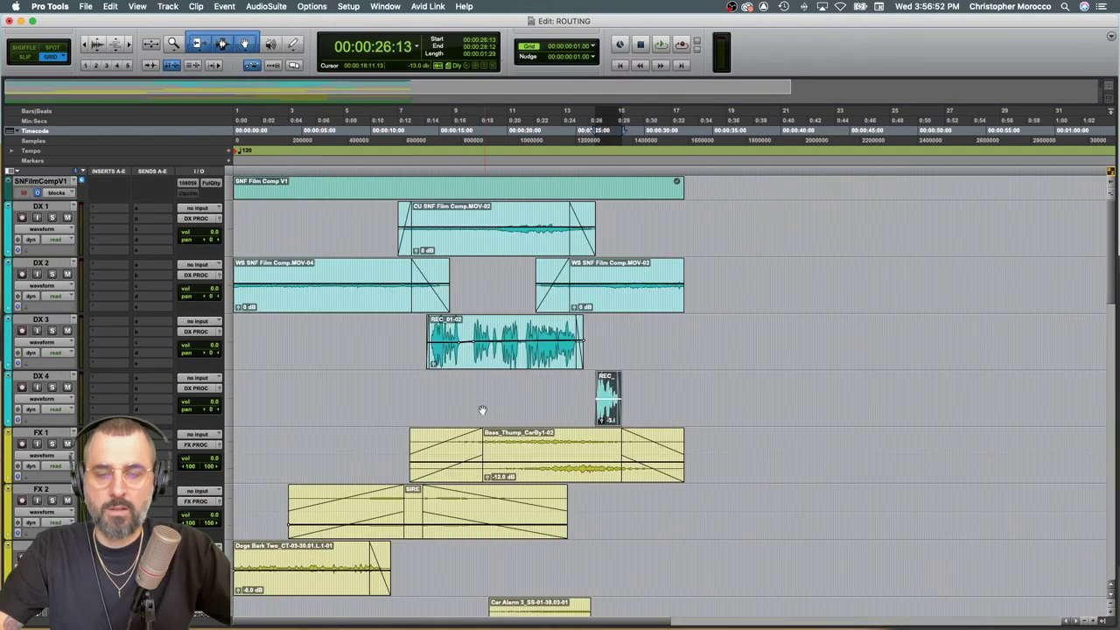
{"action": "scroll", "coordinate": [406, 409], "scroll_direction": "down", "scroll_amount": 15}
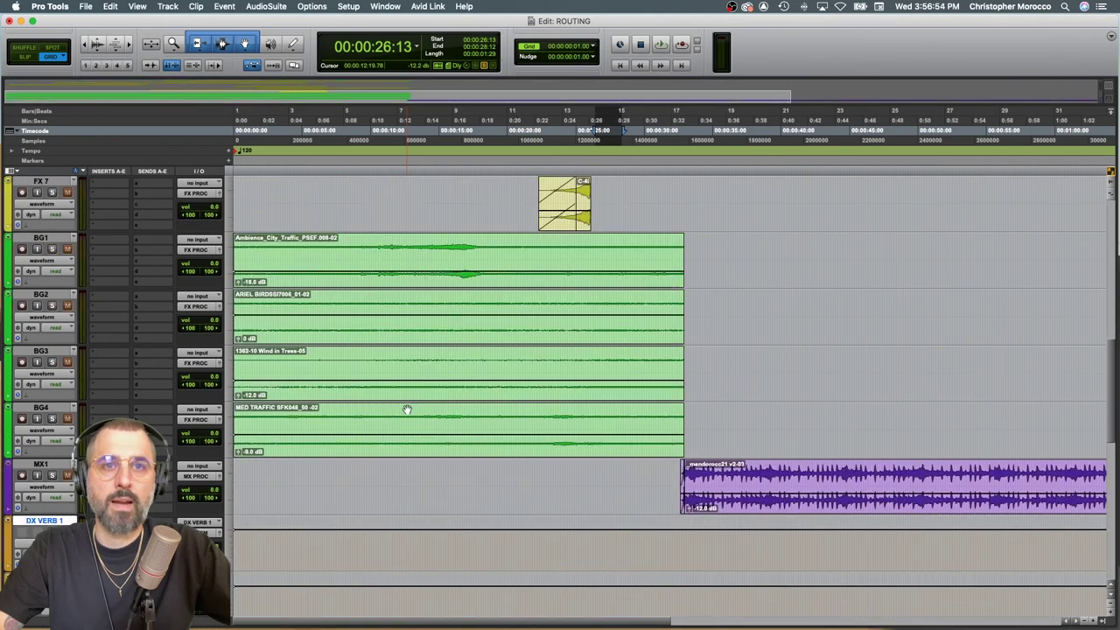
{"action": "scroll", "coordinate": [407, 409], "scroll_direction": "down", "scroll_amount": 4}
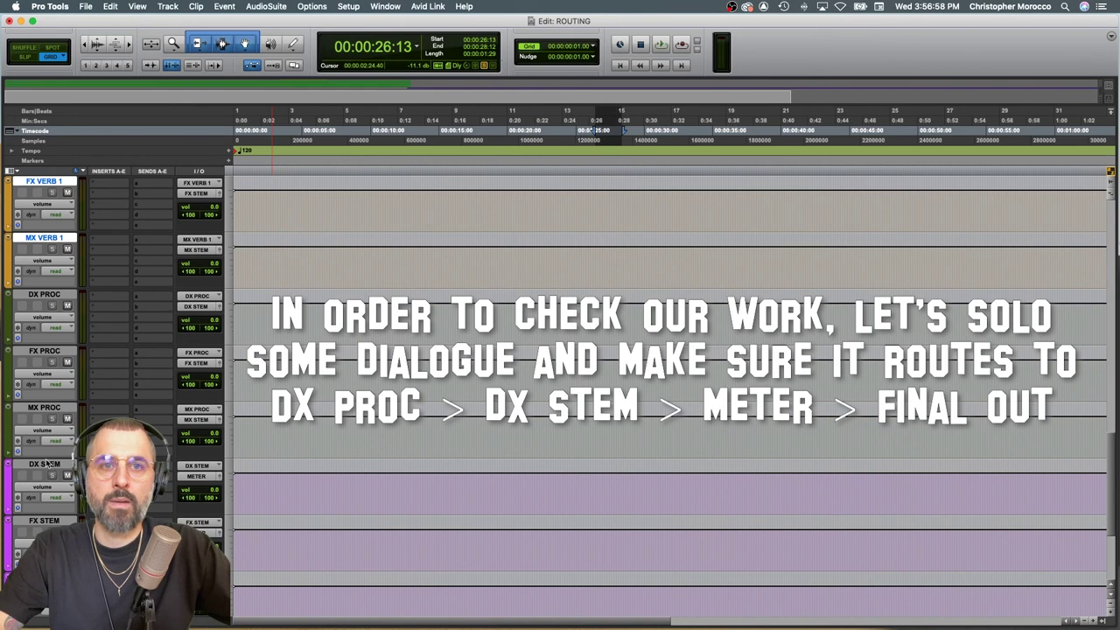
{"action": "scroll", "coordinate": [49, 463], "scroll_direction": "down", "scroll_amount": 2}
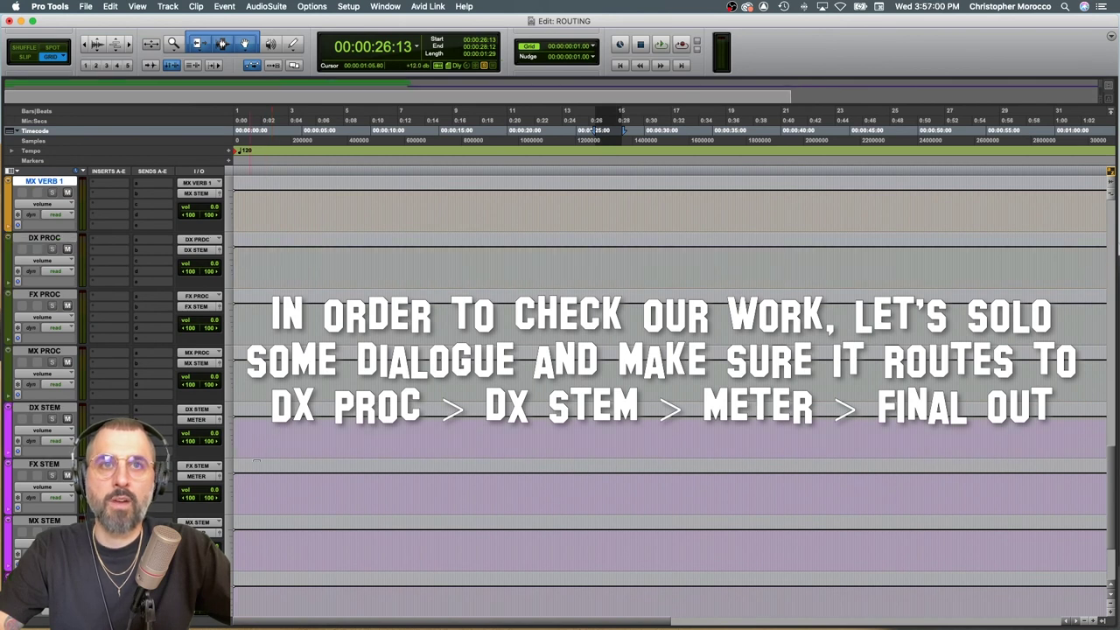
{"action": "key", "text": "space"}
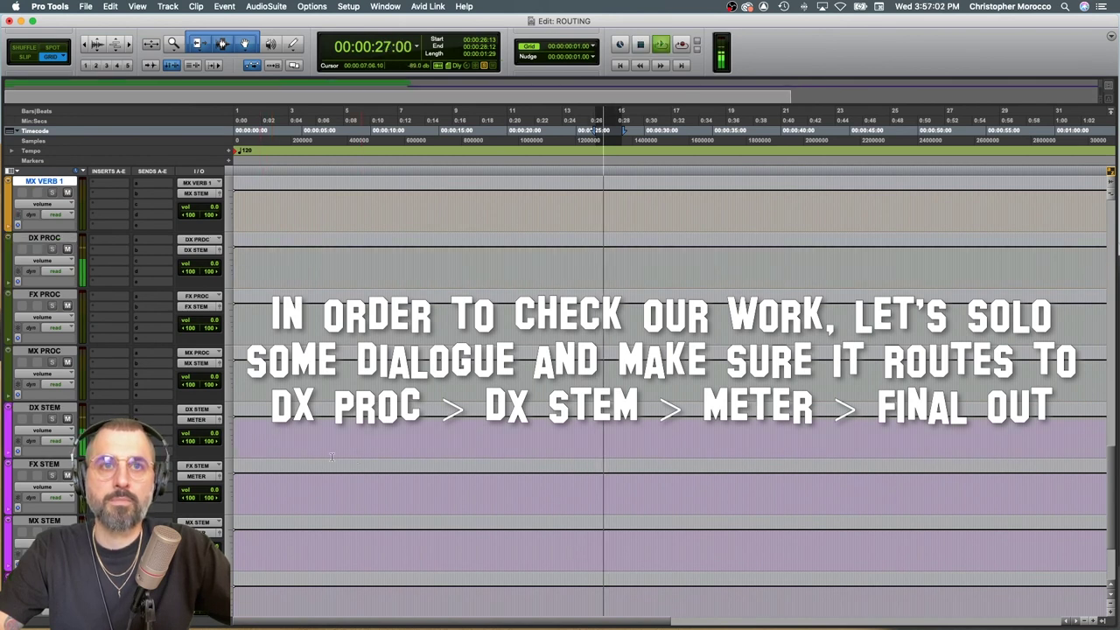
{"action": "scroll", "coordinate": [332, 455], "scroll_direction": "down", "scroll_amount": 4}
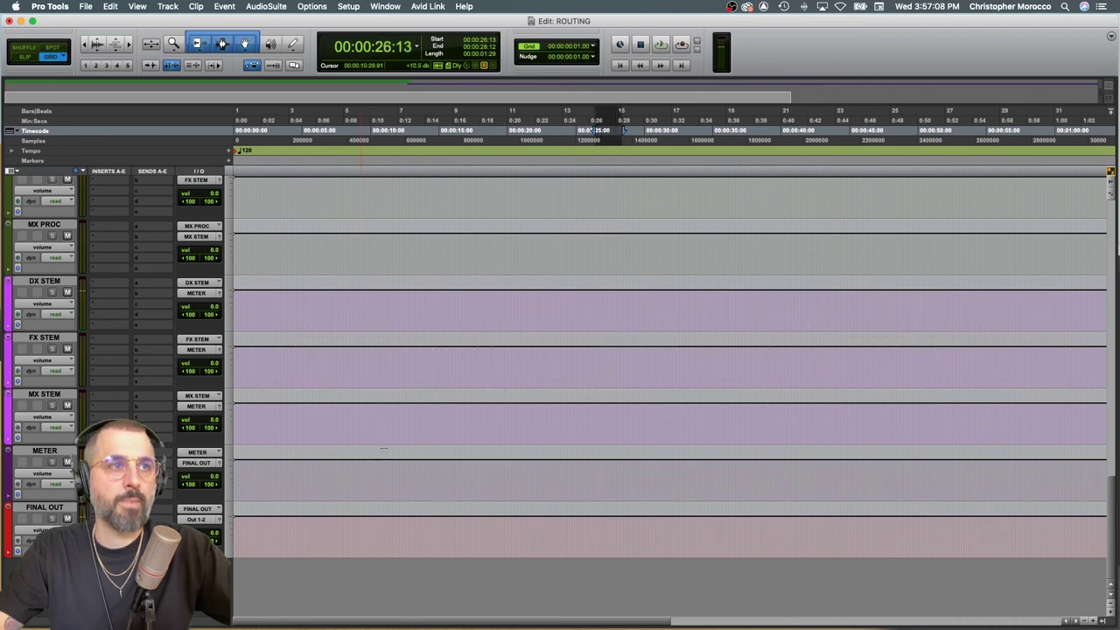
{"action": "key", "text": "space"}
{"action": "scroll", "coordinate": [383, 450], "scroll_direction": "up", "scroll_amount": 10}
Select and zoom to the FX 7 clip, then play it to check FX PROC and FX STEM meters
{"action": "scroll", "coordinate": [383, 450], "scroll_direction": "up", "scroll_amount": 5}
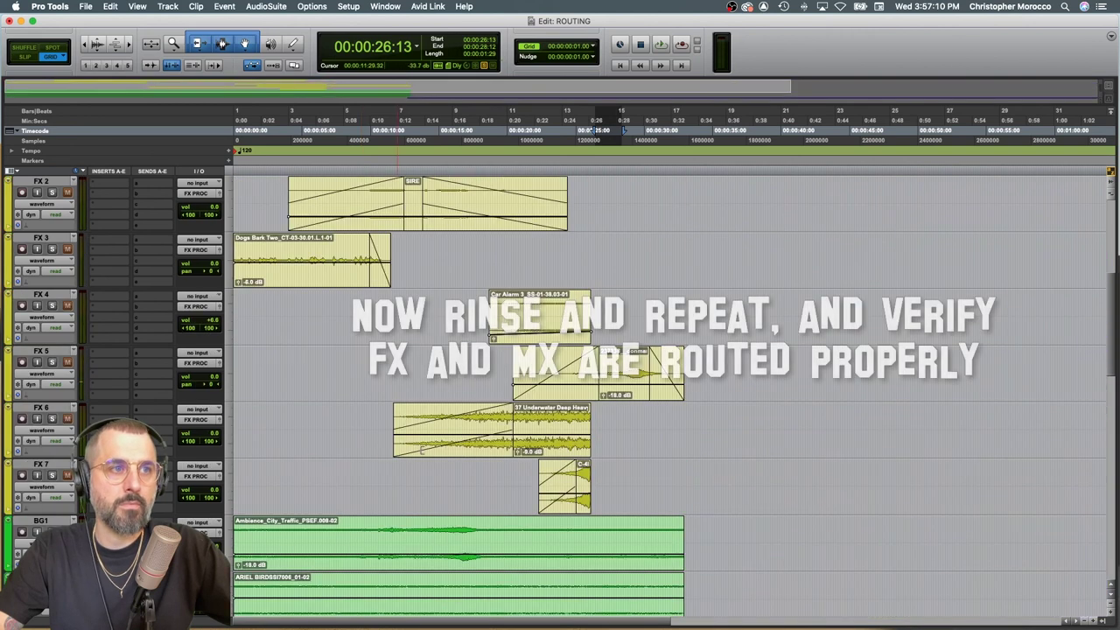
{"action": "scroll", "coordinate": [583, 453], "scroll_direction": "up", "scroll_amount": 3}
{"action": "scroll", "coordinate": [583, 453], "scroll_direction": "up", "scroll_amount": 1}
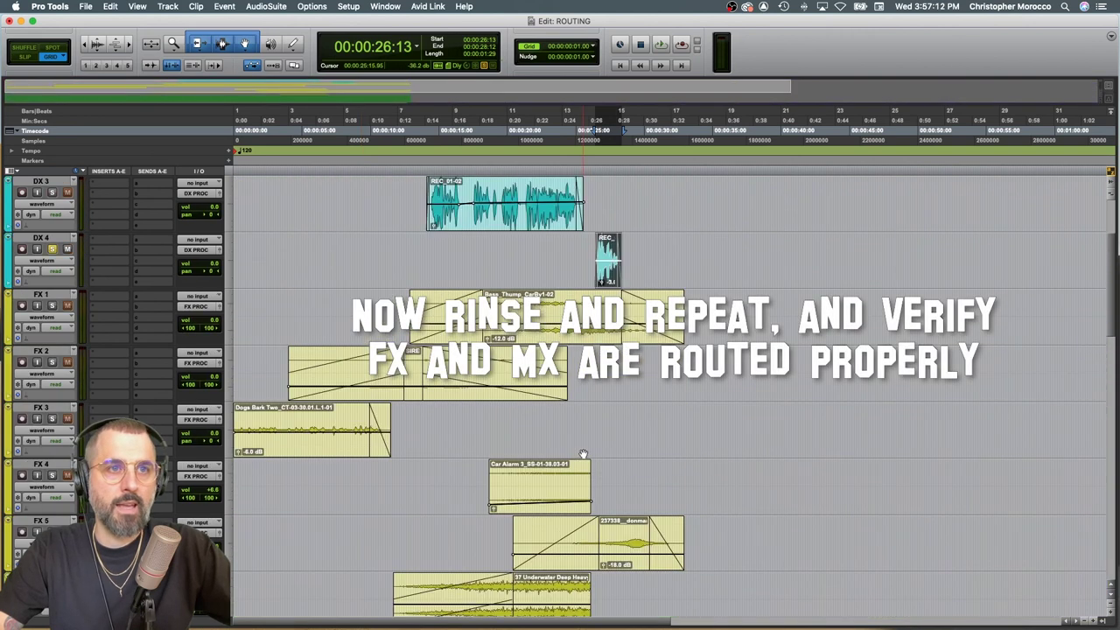
{"action": "scroll", "coordinate": [582, 453], "scroll_direction": "down", "scroll_amount": 2}
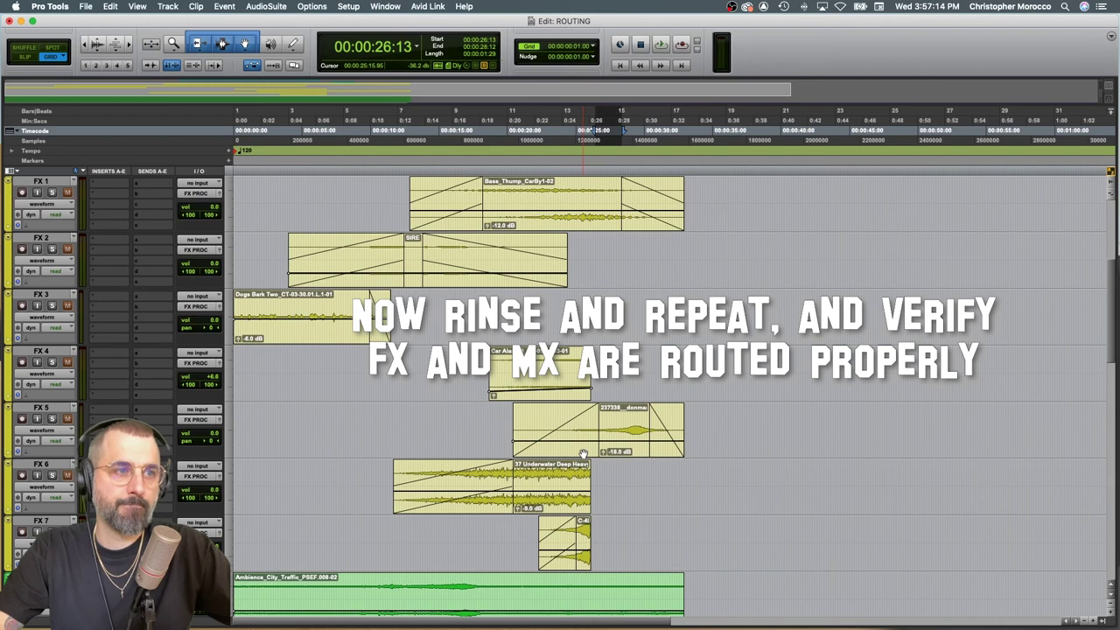
{"action": "left_click", "coordinate": [574, 552]}
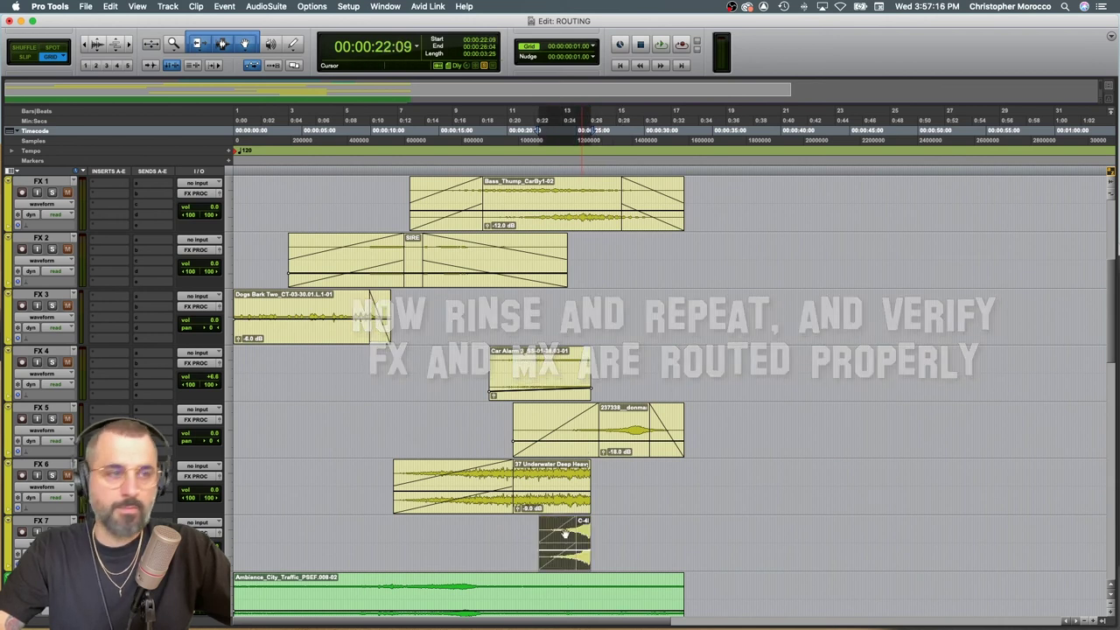
{"action": "key", "text": "super+bracketright"}
{"action": "key", "text": "super+bracketright"}
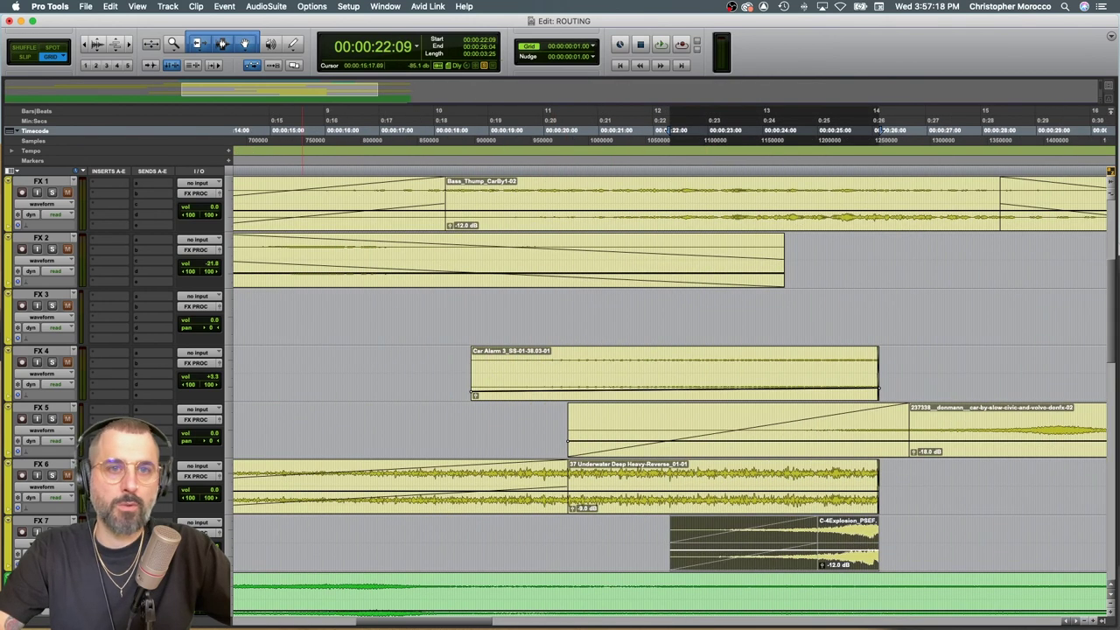
{"action": "scroll", "coordinate": [507, 487], "scroll_direction": "down", "scroll_amount": 2}
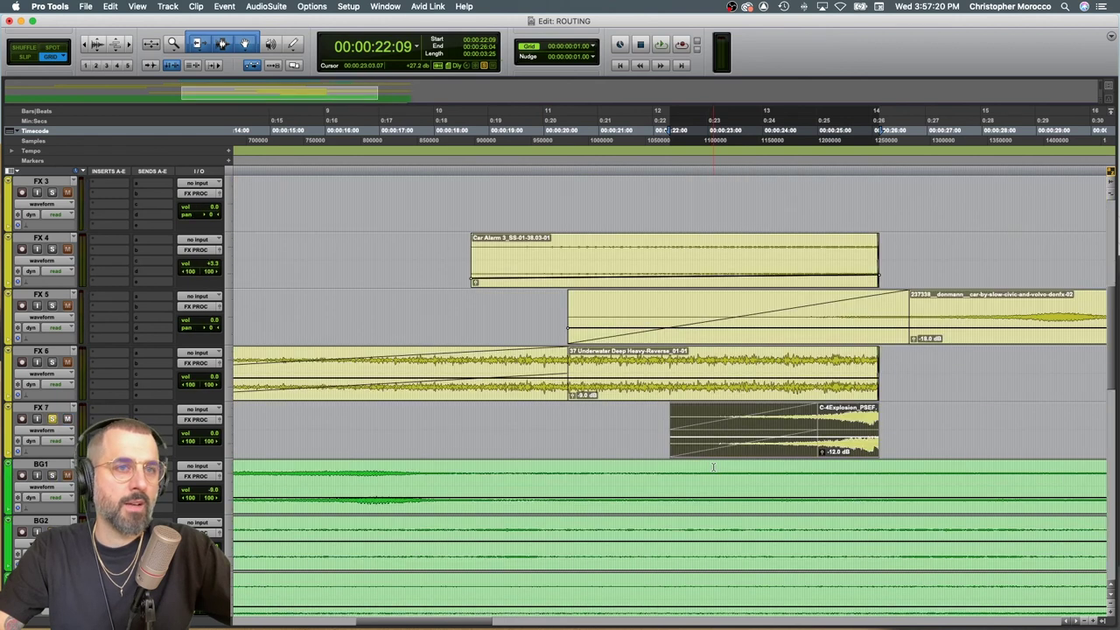
{"action": "scroll", "coordinate": [712, 463], "scroll_direction": "down", "scroll_amount": 6}
{"action": "scroll", "coordinate": [712, 466], "scroll_direction": "down", "scroll_amount": 3}
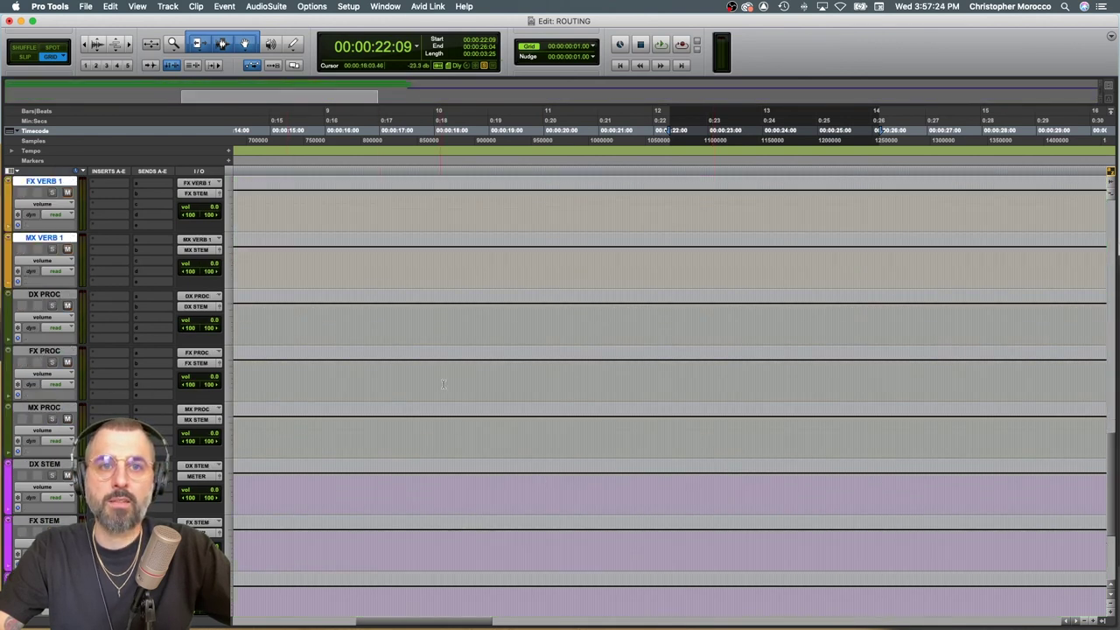
{"action": "scroll", "coordinate": [444, 384], "scroll_direction": "down", "scroll_amount": 1}
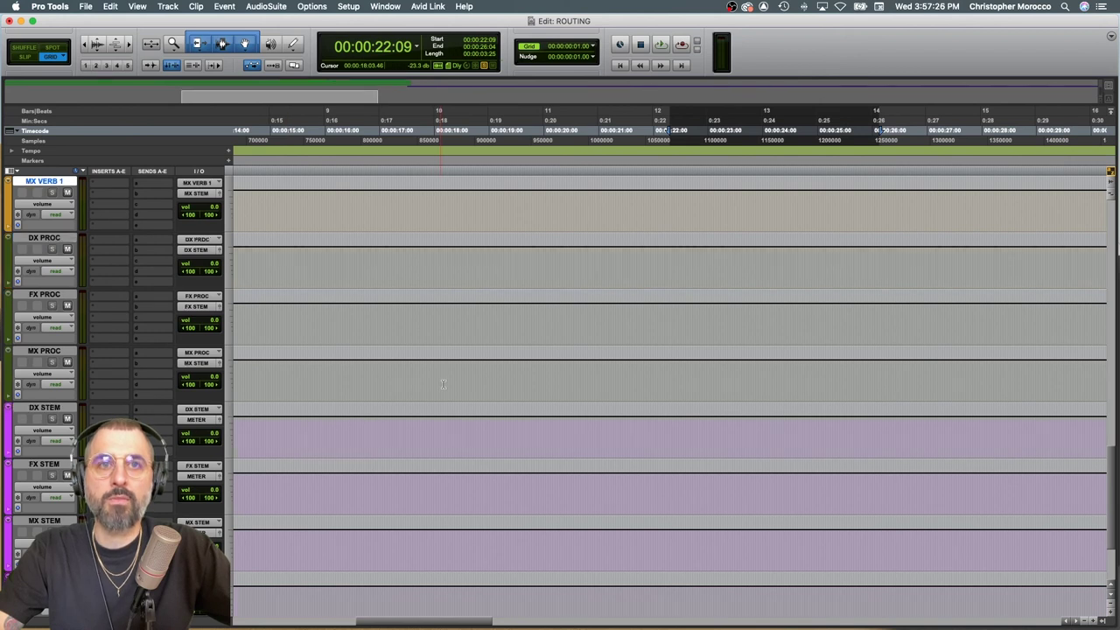
{"action": "key", "text": "space"}
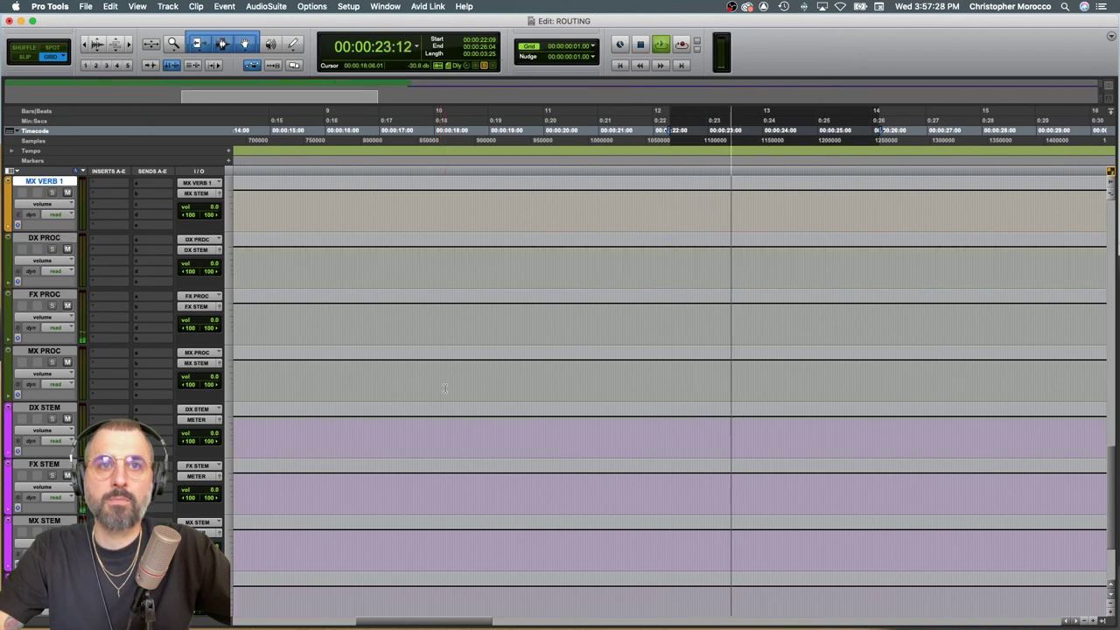
{"action": "scroll", "coordinate": [443, 387], "scroll_direction": "down", "scroll_amount": 1}
{"action": "scroll", "coordinate": [445, 387], "scroll_direction": "down", "scroll_amount": 2}
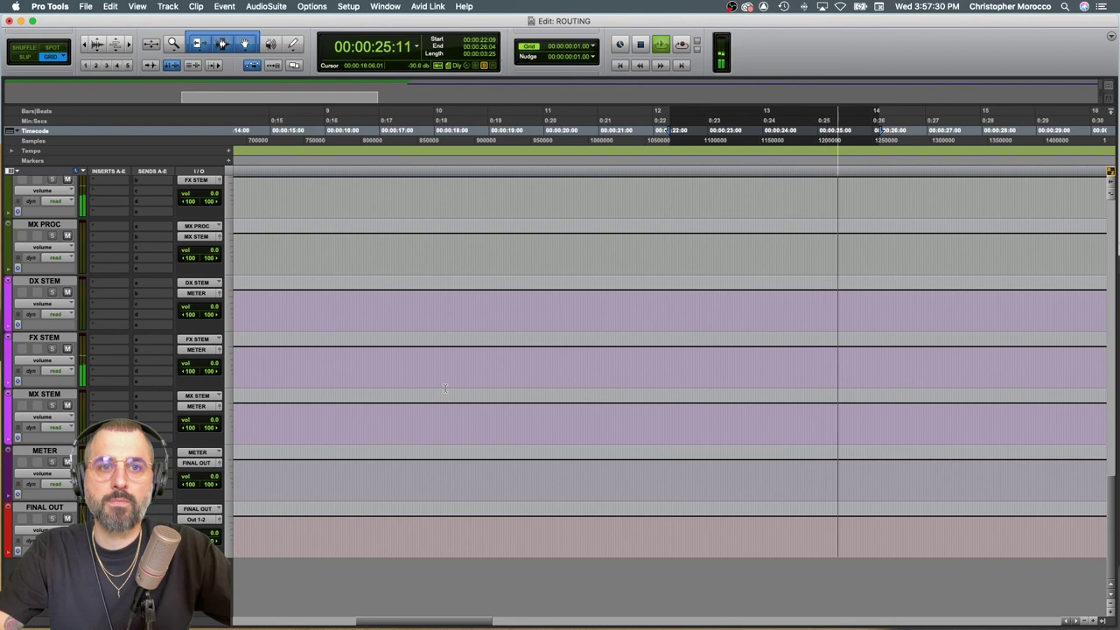
{"action": "key", "text": "space"}
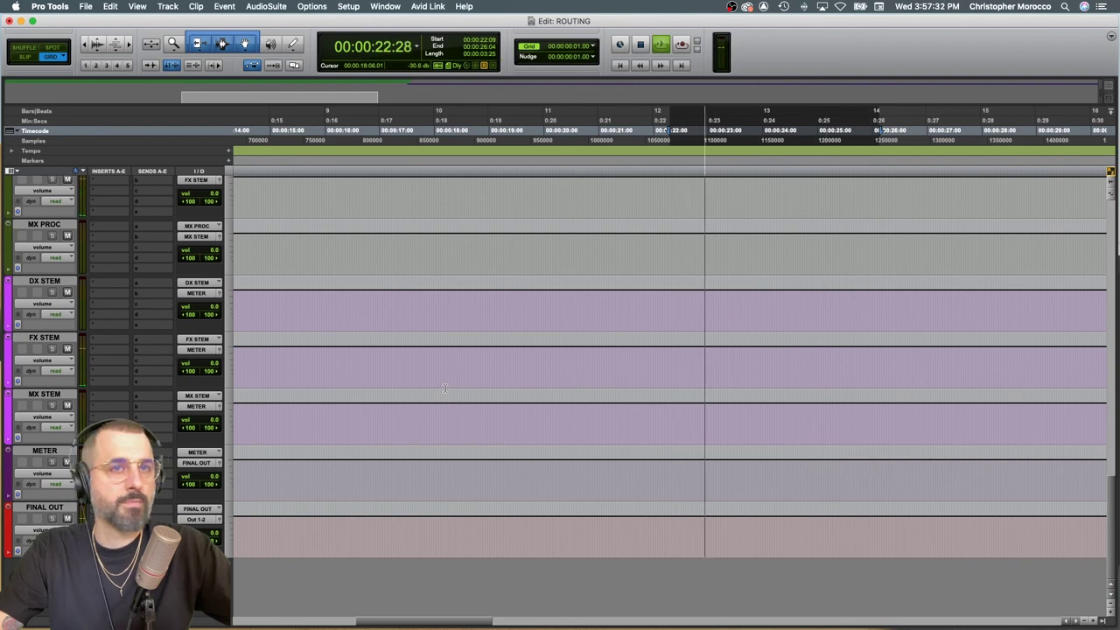
Zoom the timeline out, then select and play the MX1 music clip to check MX PROC
{"action": "scroll", "coordinate": [444, 387], "scroll_direction": "up", "scroll_amount": 1}
{"action": "scroll", "coordinate": [443, 388], "scroll_direction": "up", "scroll_amount": 10}
{"action": "key", "text": "r"}
{"action": "key", "text": "r"}
{"action": "key", "text": "r"}
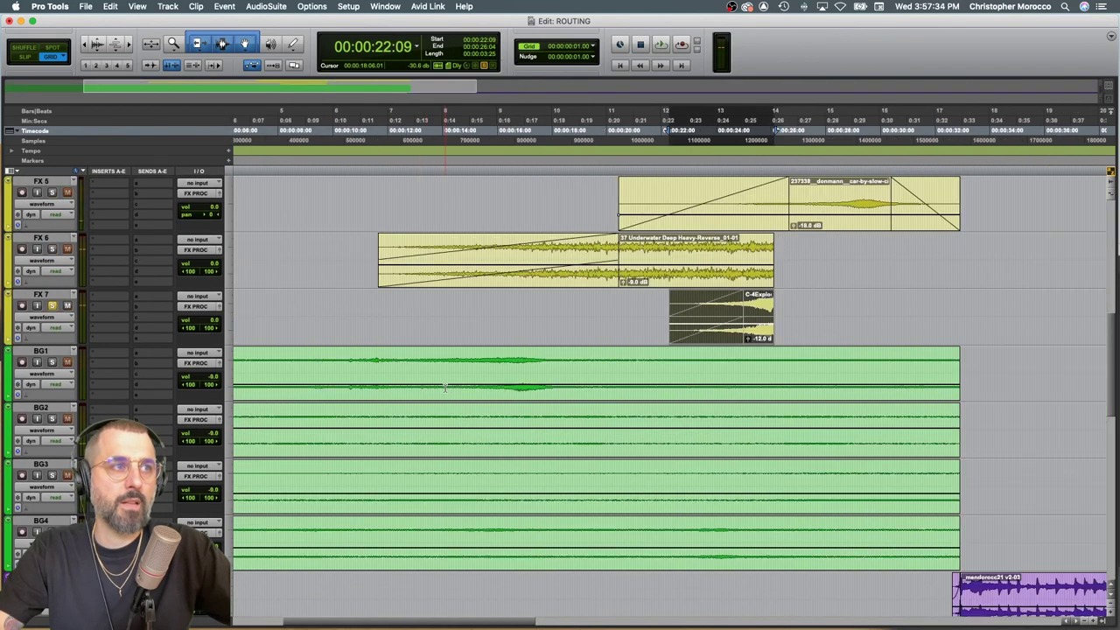
{"action": "key", "text": "r"}
{"action": "scroll", "coordinate": [512, 402], "scroll_direction": "down", "scroll_amount": 4}
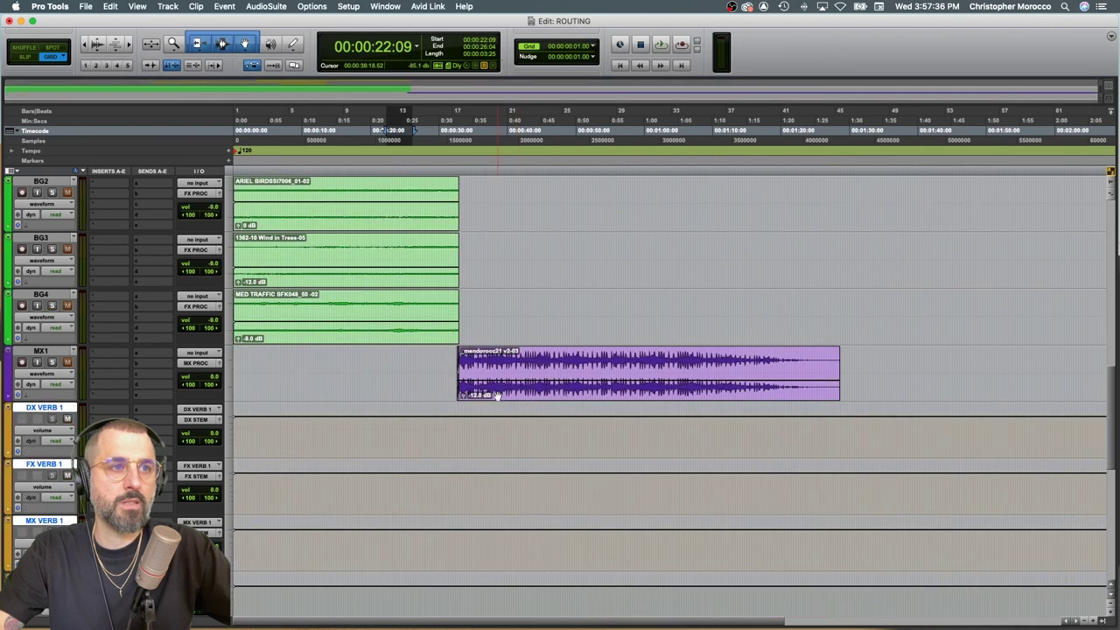
{"action": "left_click", "coordinate": [495, 396]}
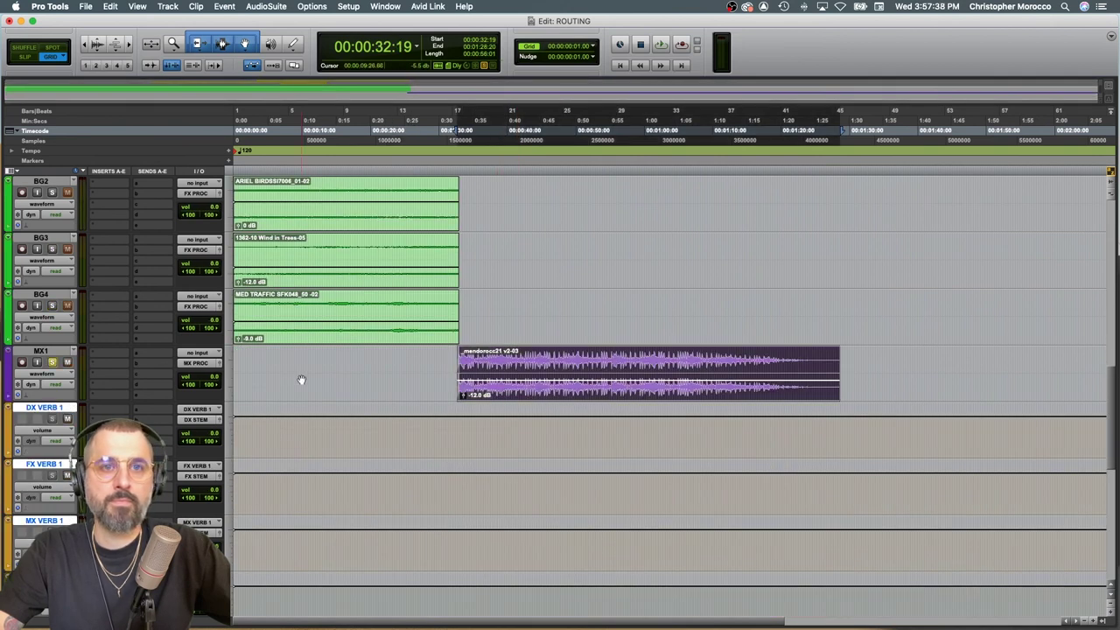
{"action": "scroll", "coordinate": [301, 380], "scroll_direction": "down", "scroll_amount": 3}
{"action": "key", "text": "space"}
{"action": "scroll", "coordinate": [301, 379], "scroll_direction": "down", "scroll_amount": 5}
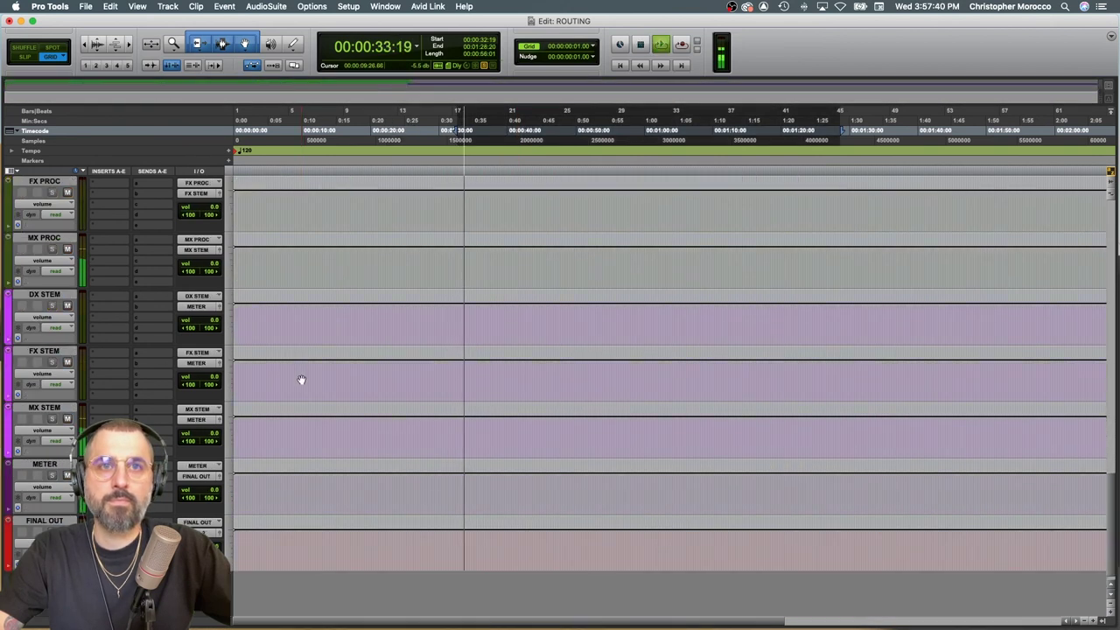